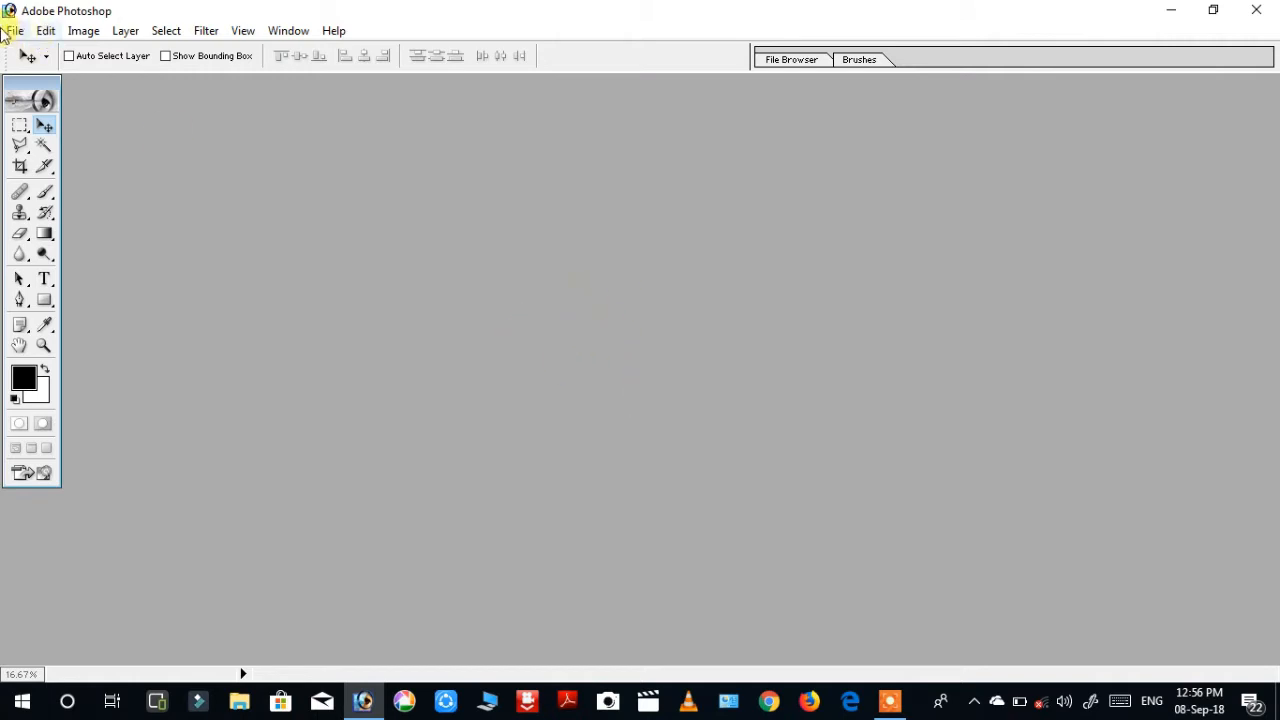
# - Open the portrait photo 10042013253.jpg and shift its window slightly to make room beside it
pyautogui.click(14, 31)
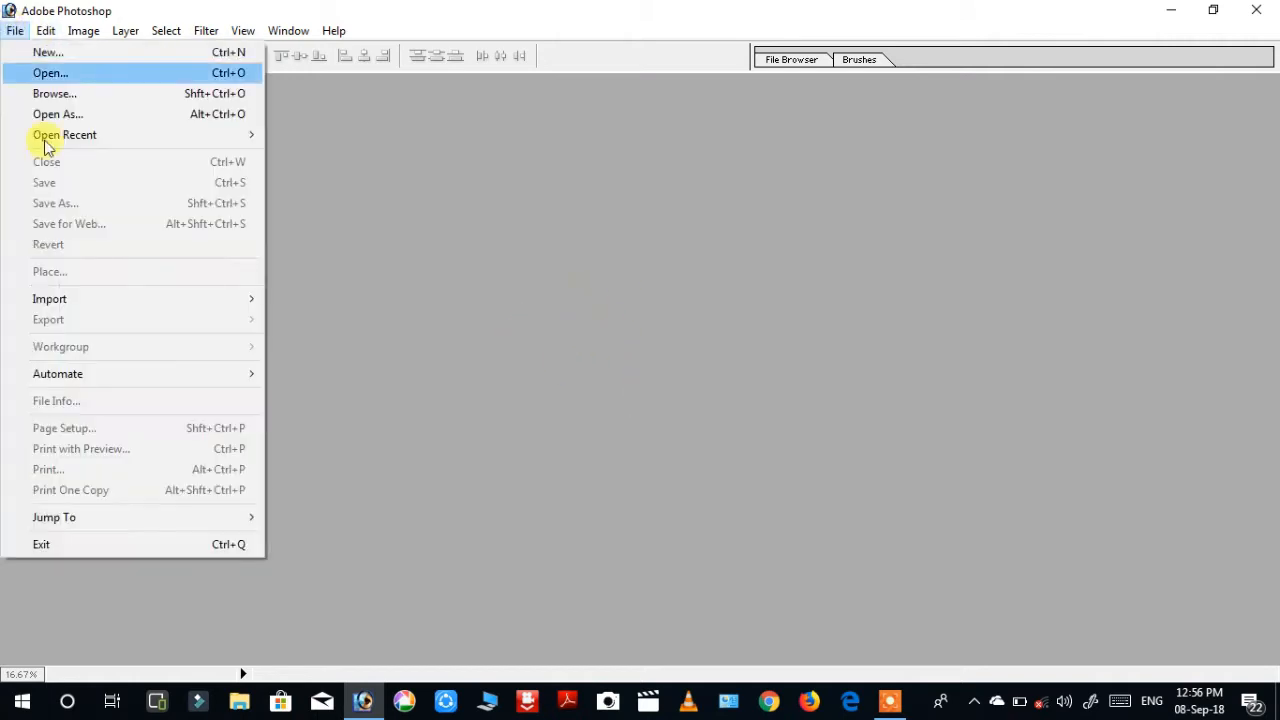
pyautogui.click(64, 77)
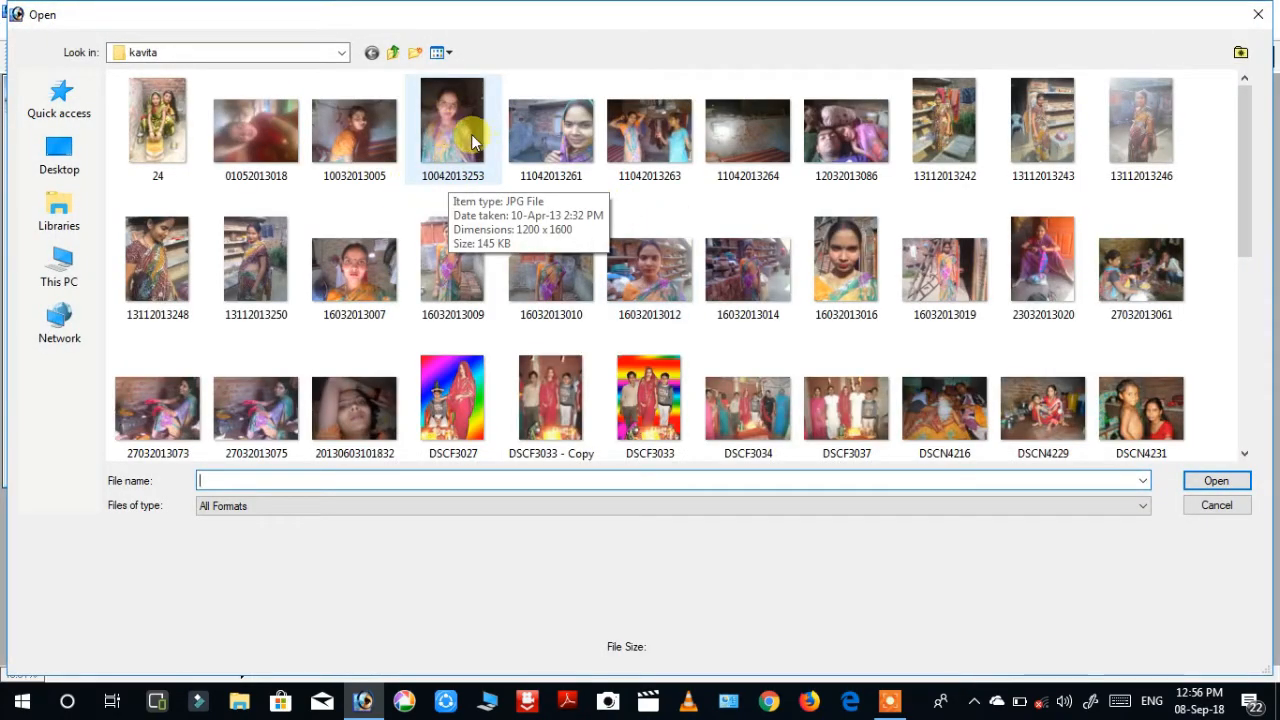
pyautogui.doubleClick(446, 120)
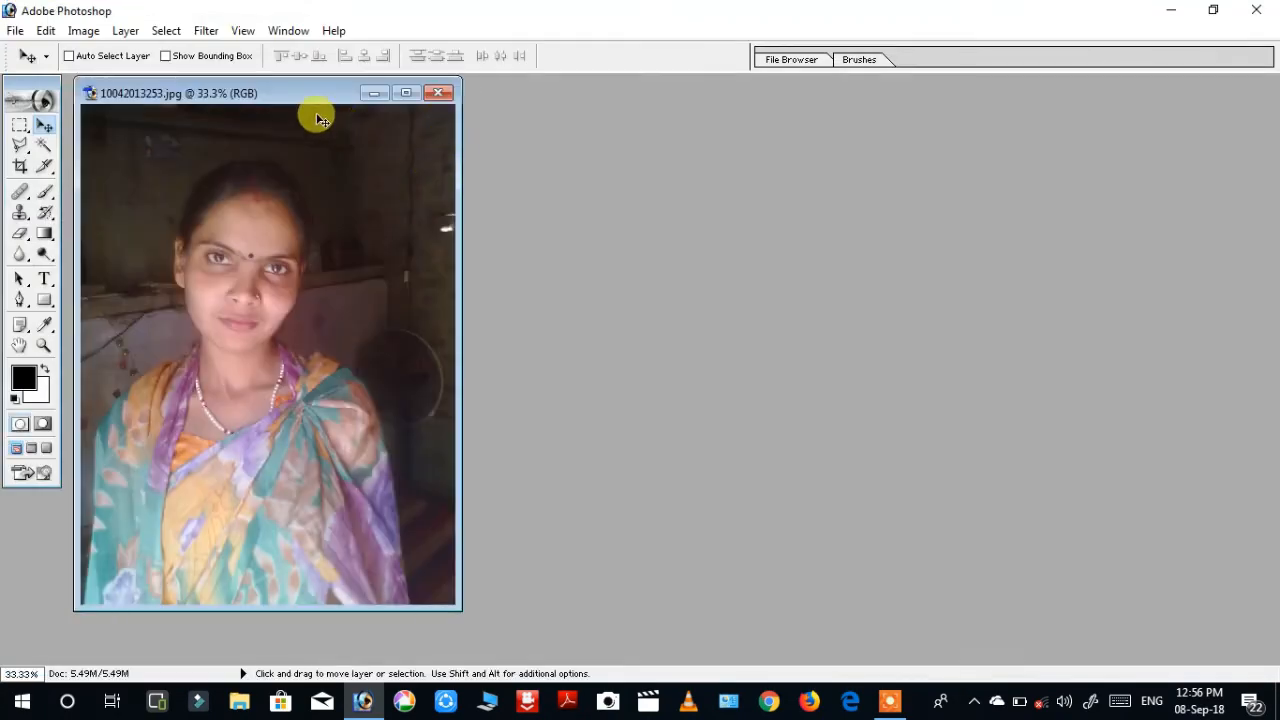
pyautogui.moveTo(326, 100); pyautogui.dragTo(366, 104)
# - Open DSC_4143.JPG from the neighbouring album folder and place its window beside the woman's portrait
pyautogui.doubleClick(742, 376)
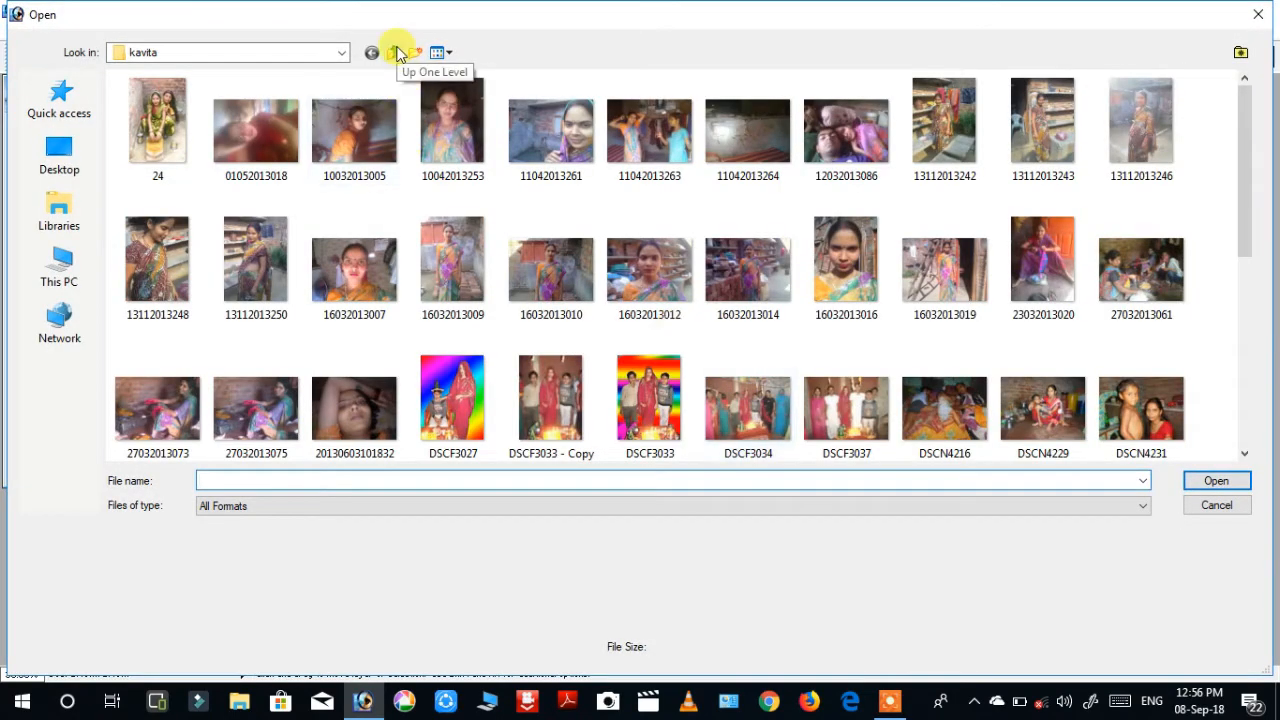
pyautogui.click(398, 54)
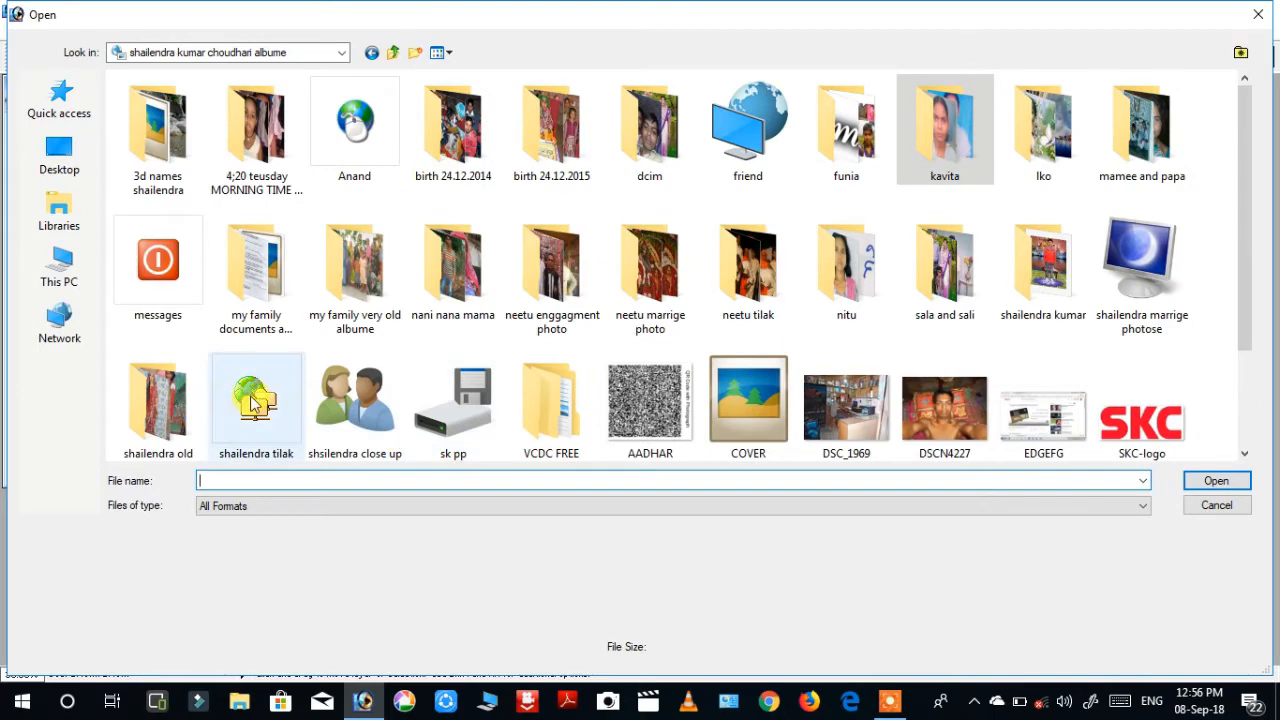
pyautogui.doubleClick(1025, 278)
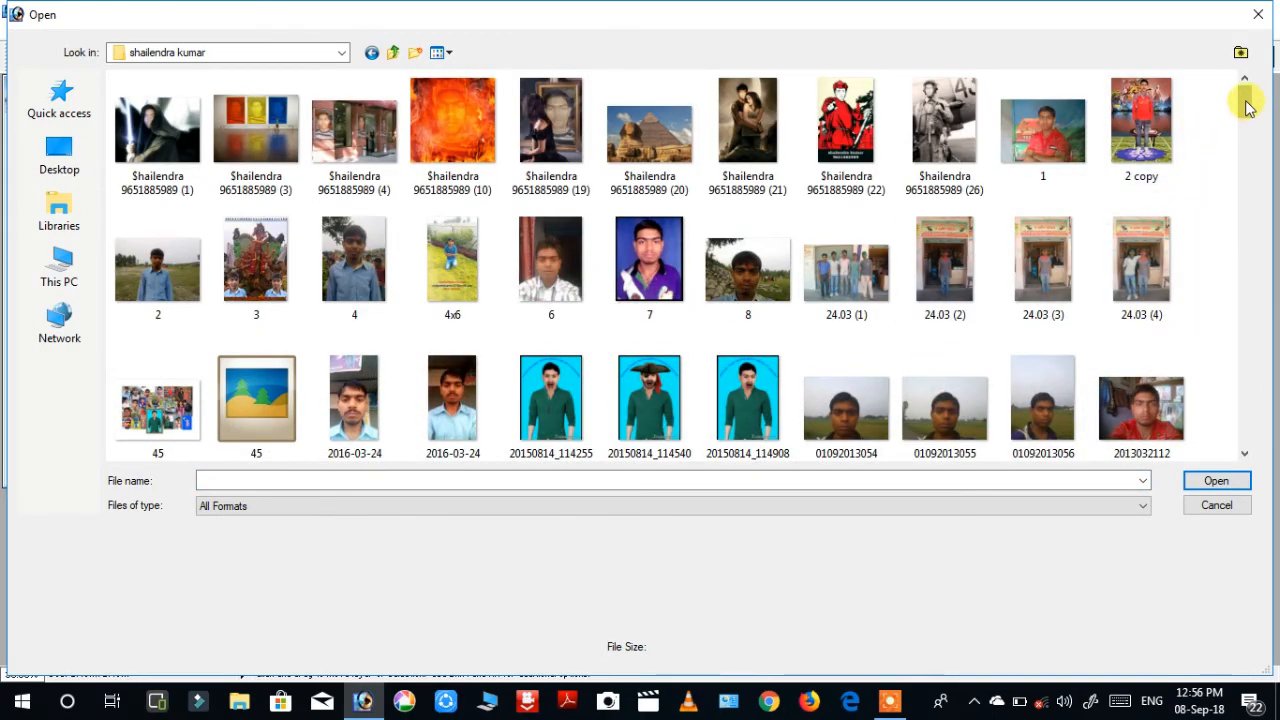
pyautogui.moveTo(1247, 107); pyautogui.dragTo(1248, 266)
pyautogui.click(1148, 239)
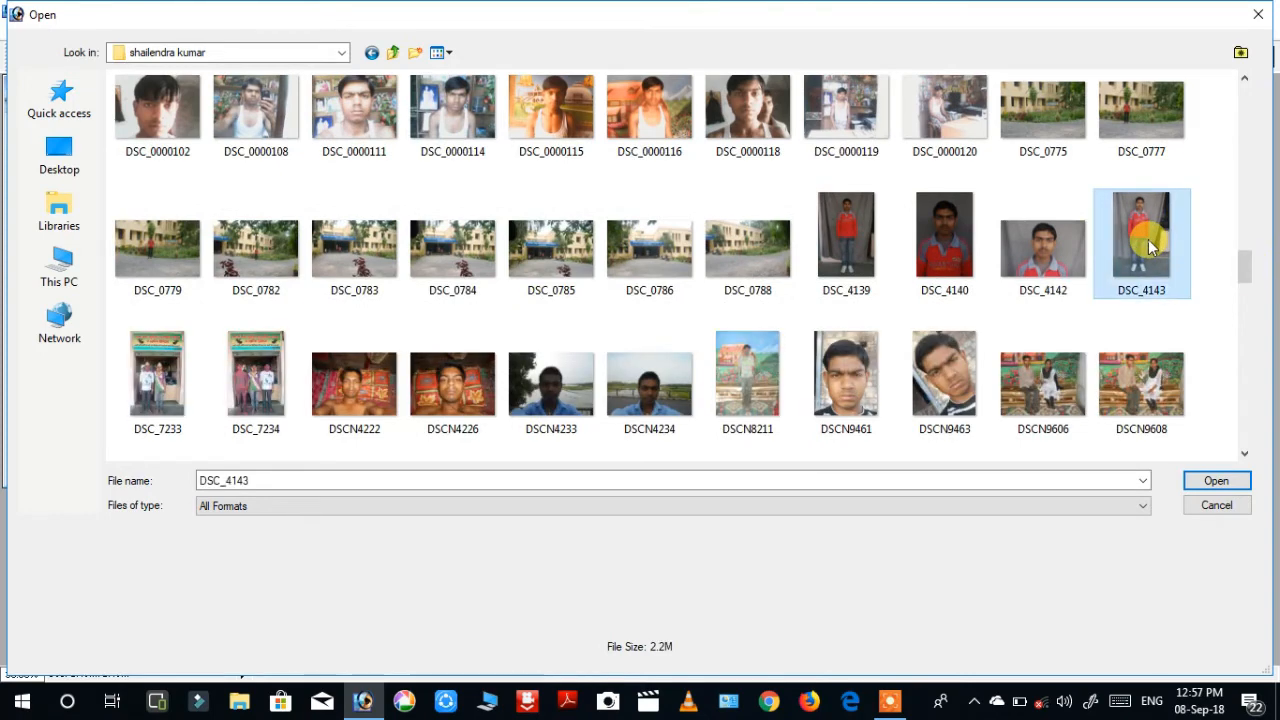
pyautogui.press('Return')
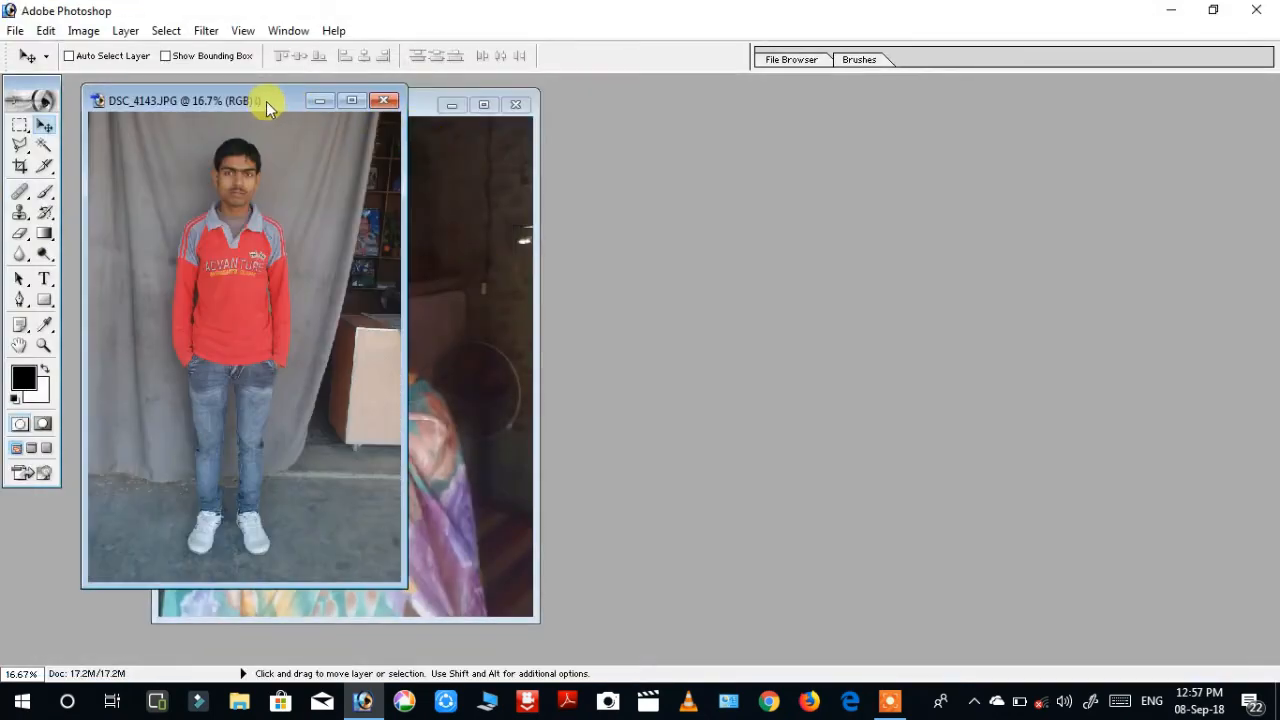
pyautogui.moveTo(266, 101); pyautogui.dragTo(790, 138)
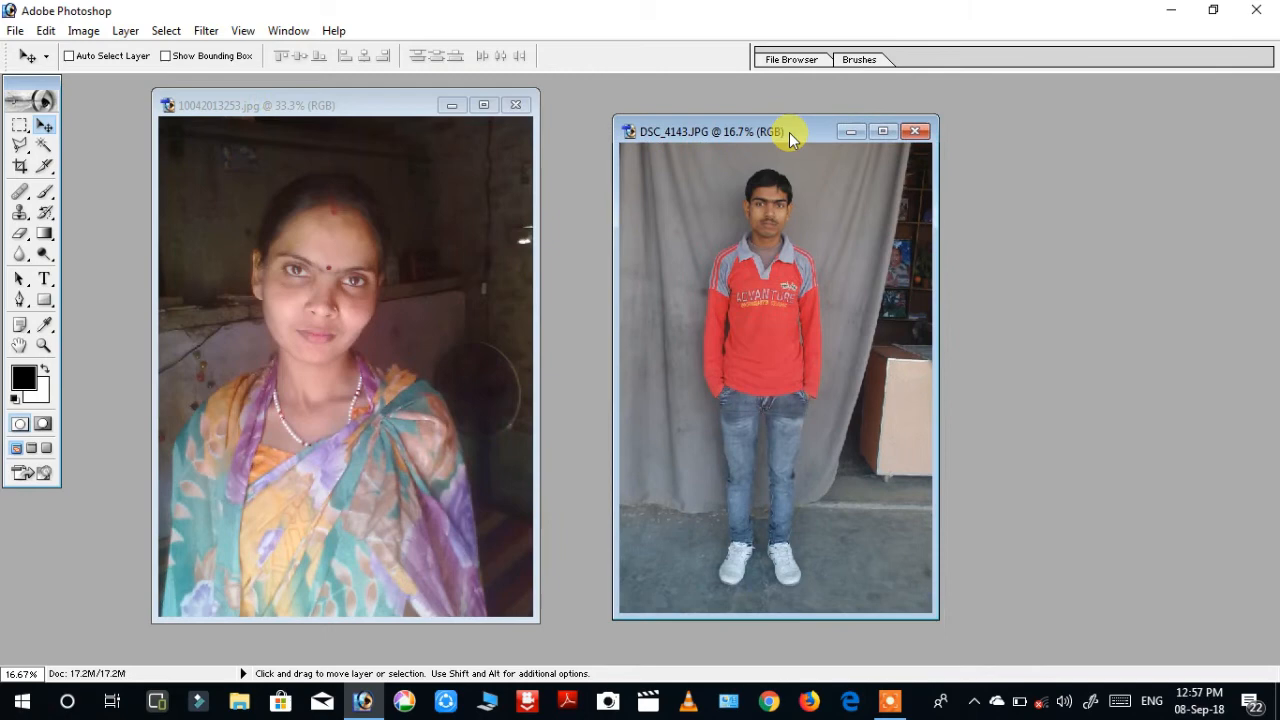
# - Maximise the woman's portrait at 100% zoom and set the Pen tool to draw plain paths
pyautogui.click(484, 105)
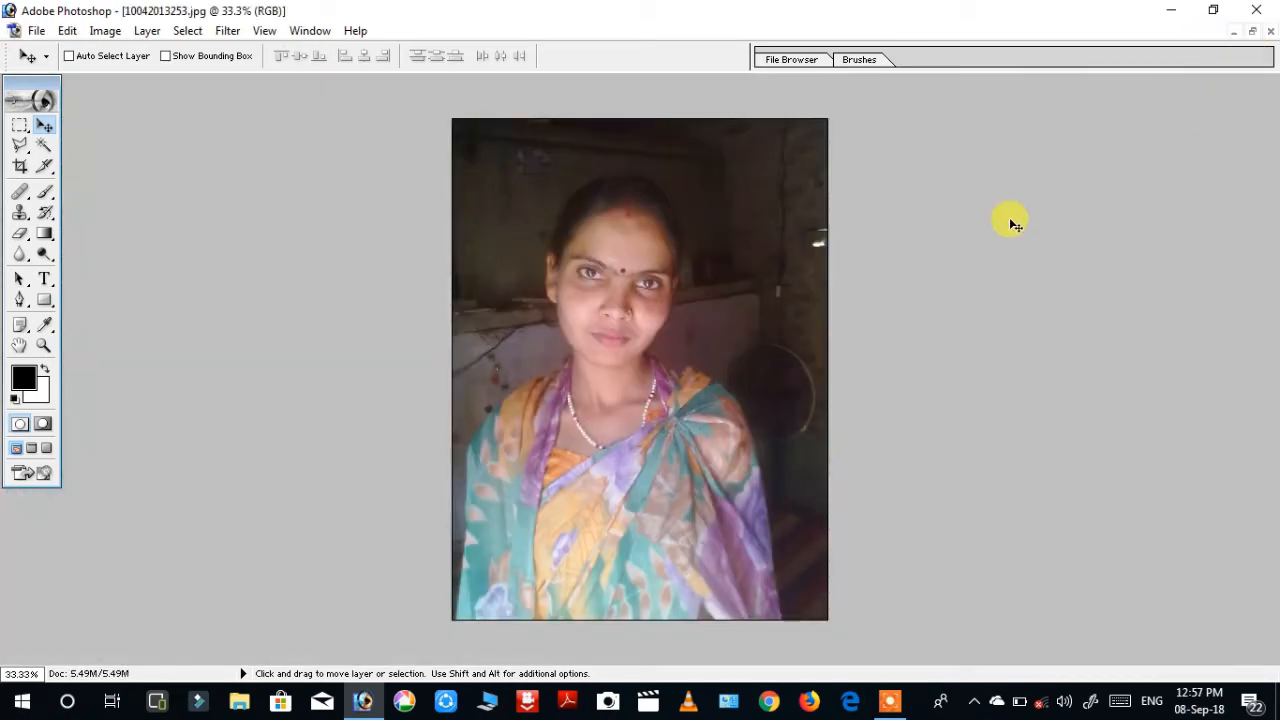
pyautogui.hotkey('ctrl', '+')
pyautogui.hotkey('ctrl', '+')
pyautogui.hotkey('ctrl', '+')
pyautogui.hotkey('ctrl', '+')
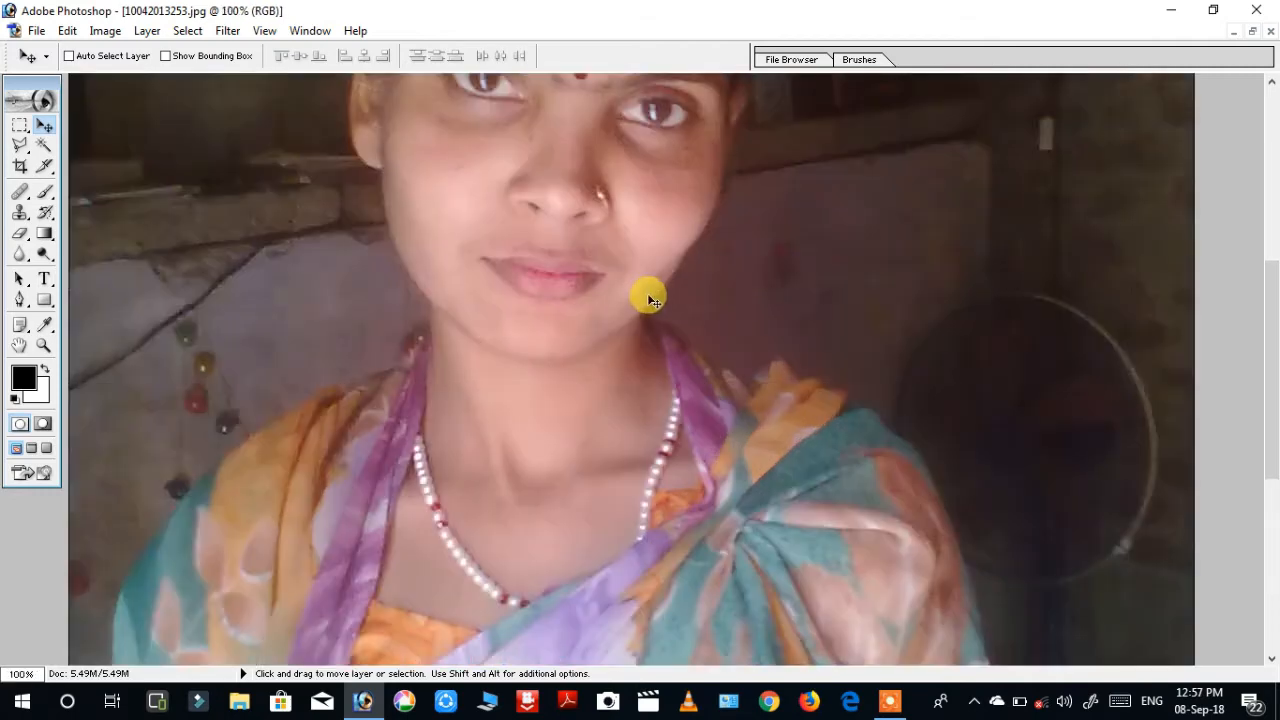
pyautogui.scroll(1, 500, 357)
pyautogui.hotkey('ctrl', '-')
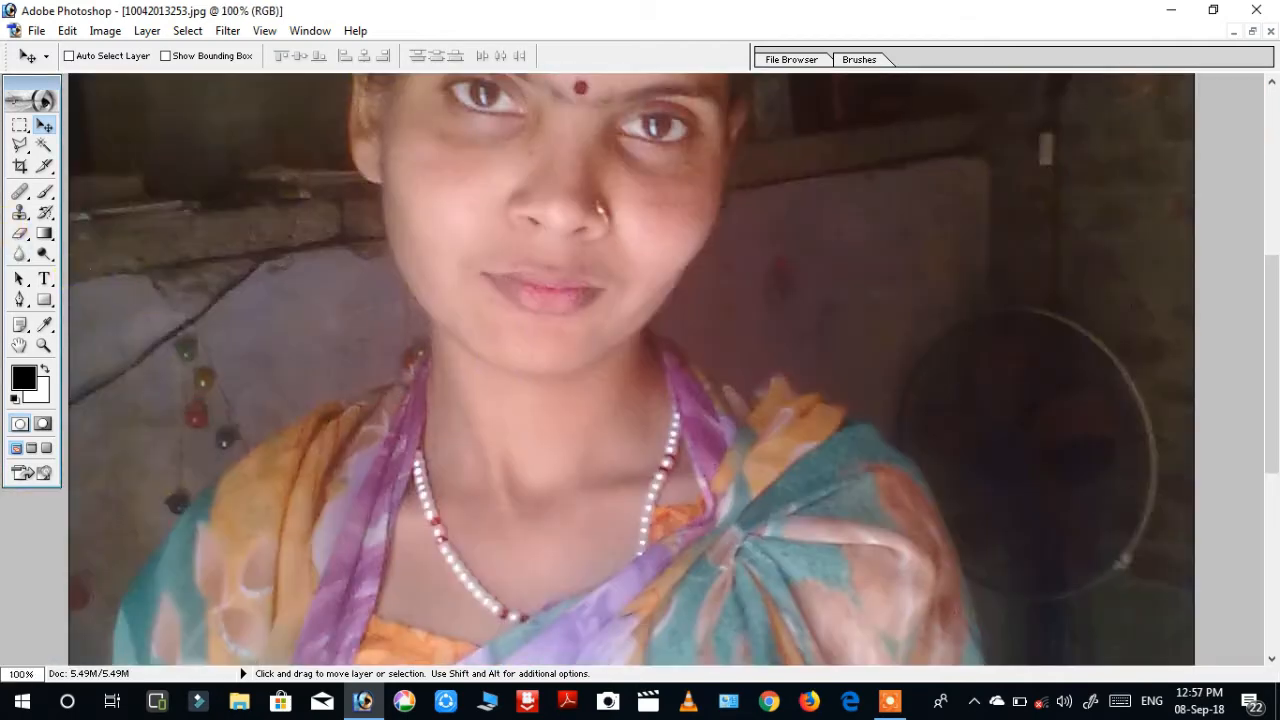
pyautogui.click(20, 302)
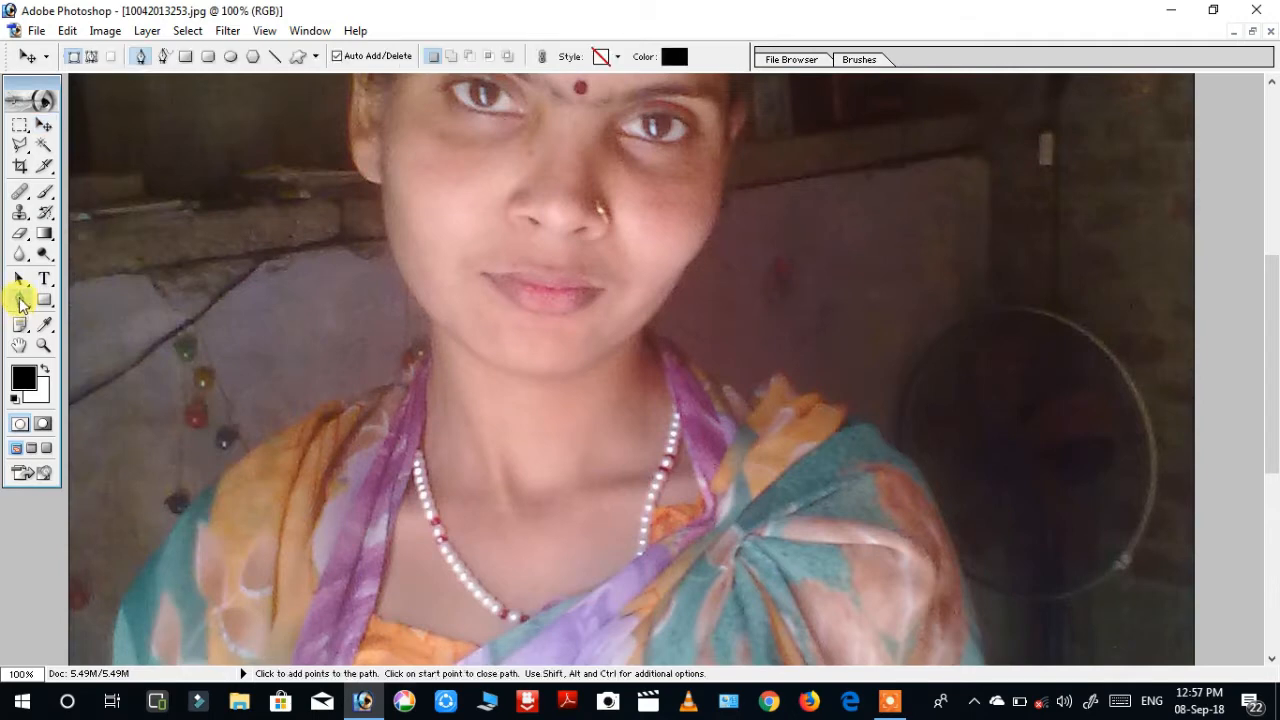
pyautogui.click(91, 57)
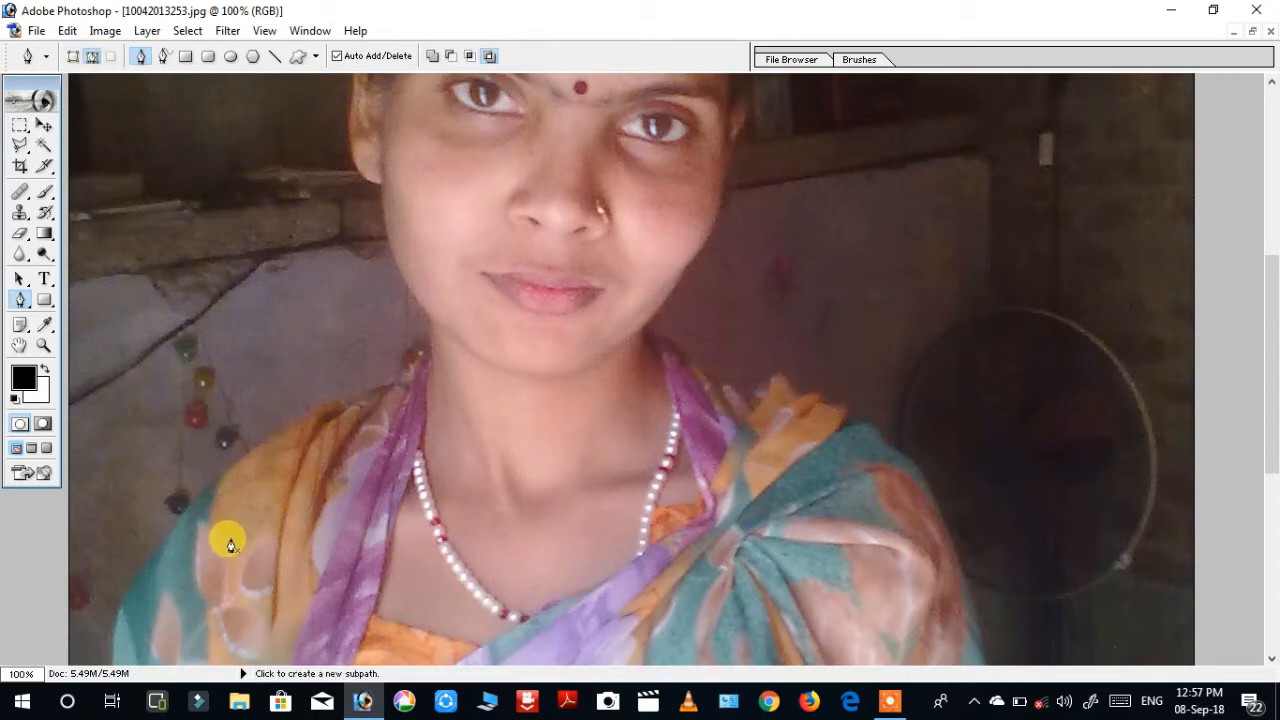
# - Start a path at the photo's lower-left edge and trace the sari's outline up the arm to the shoulder
pyautogui.press('space')
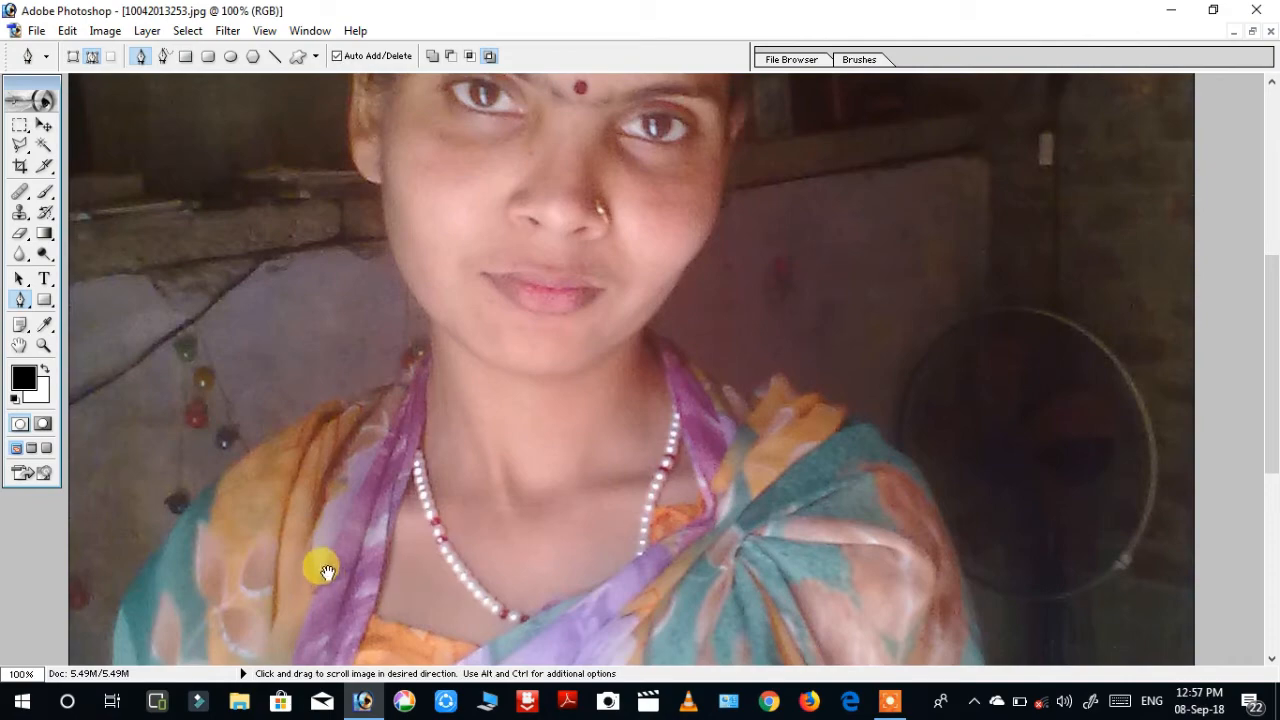
pyautogui.moveTo(327, 572); pyautogui.dragTo(537, 368)
pyautogui.moveTo(305, 492); pyautogui.dragTo(360, 328)
pyautogui.moveTo(420, 492); pyautogui.dragTo(524, 370)
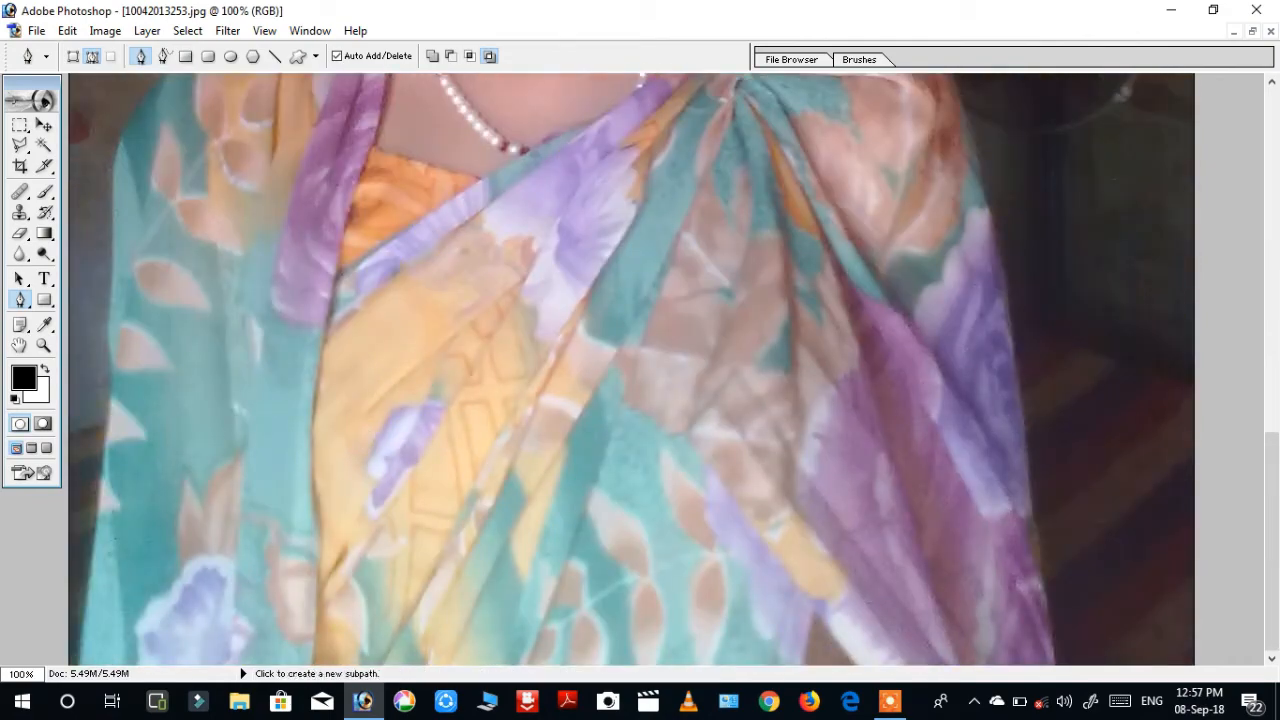
pyautogui.click(81, 655)
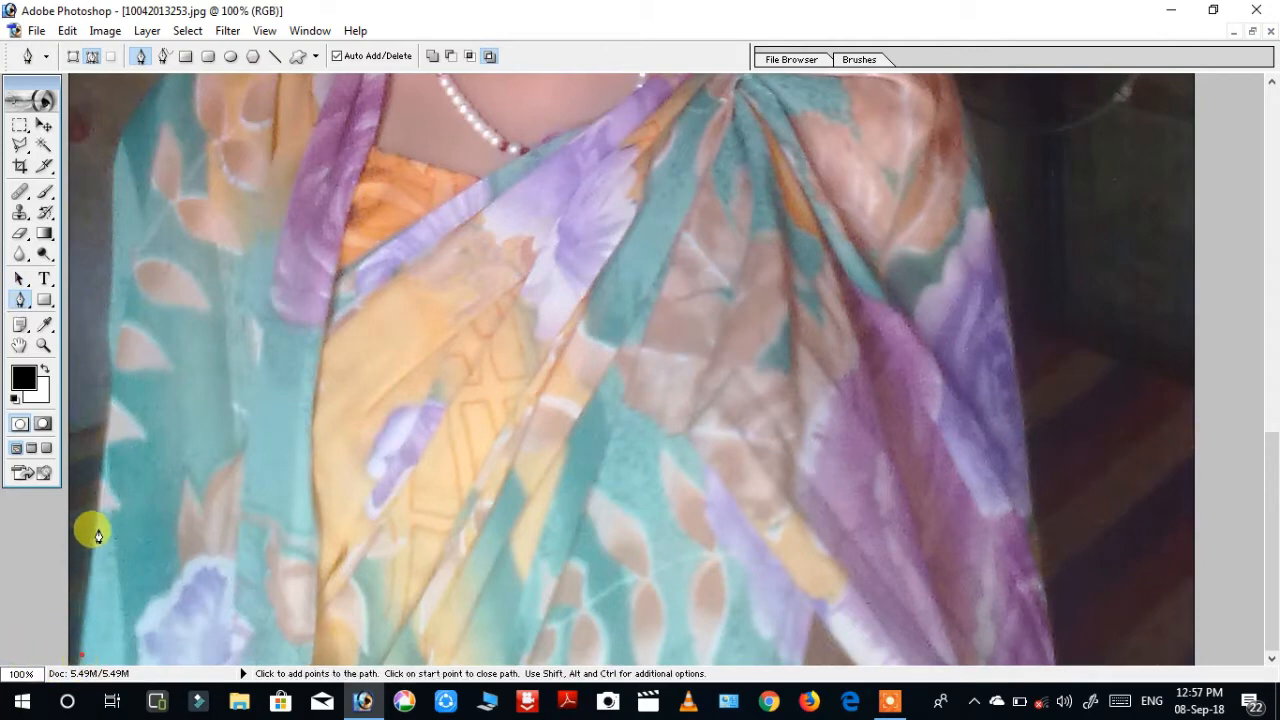
pyautogui.click(106, 452)
pyautogui.moveTo(113, 153); pyautogui.dragTo(113, 487)
pyautogui.press('space')
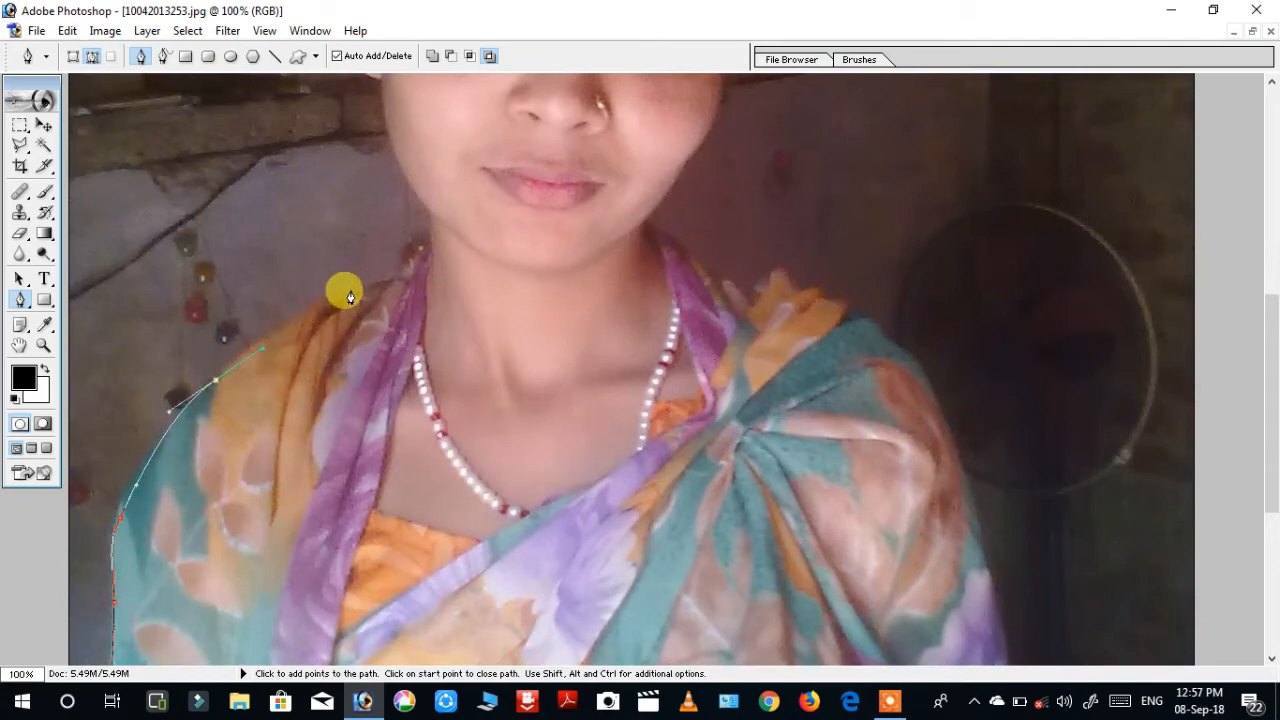
# - Continue the path from the shoulder along the neck and jaw up to the earlobe
pyautogui.moveTo(413, 268); pyautogui.dragTo(415, 193)
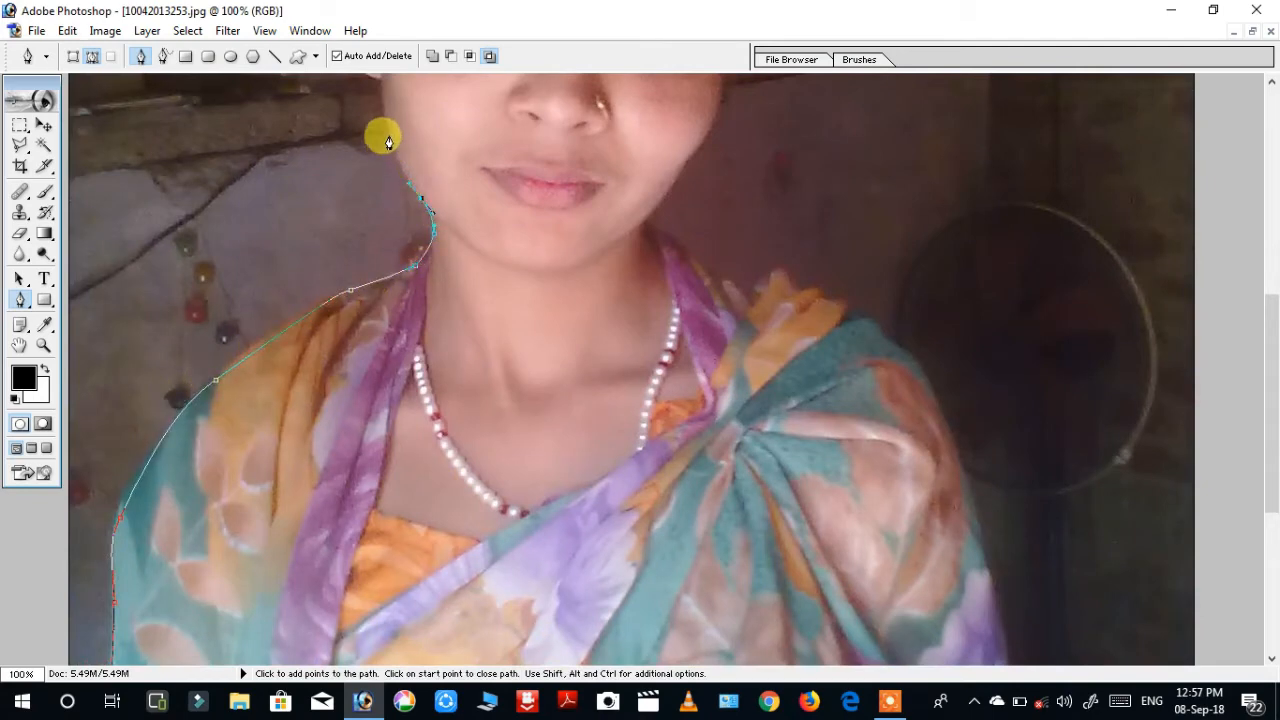
pyautogui.moveTo(387, 132); pyautogui.dragTo(382, 353)
pyautogui.press('space')
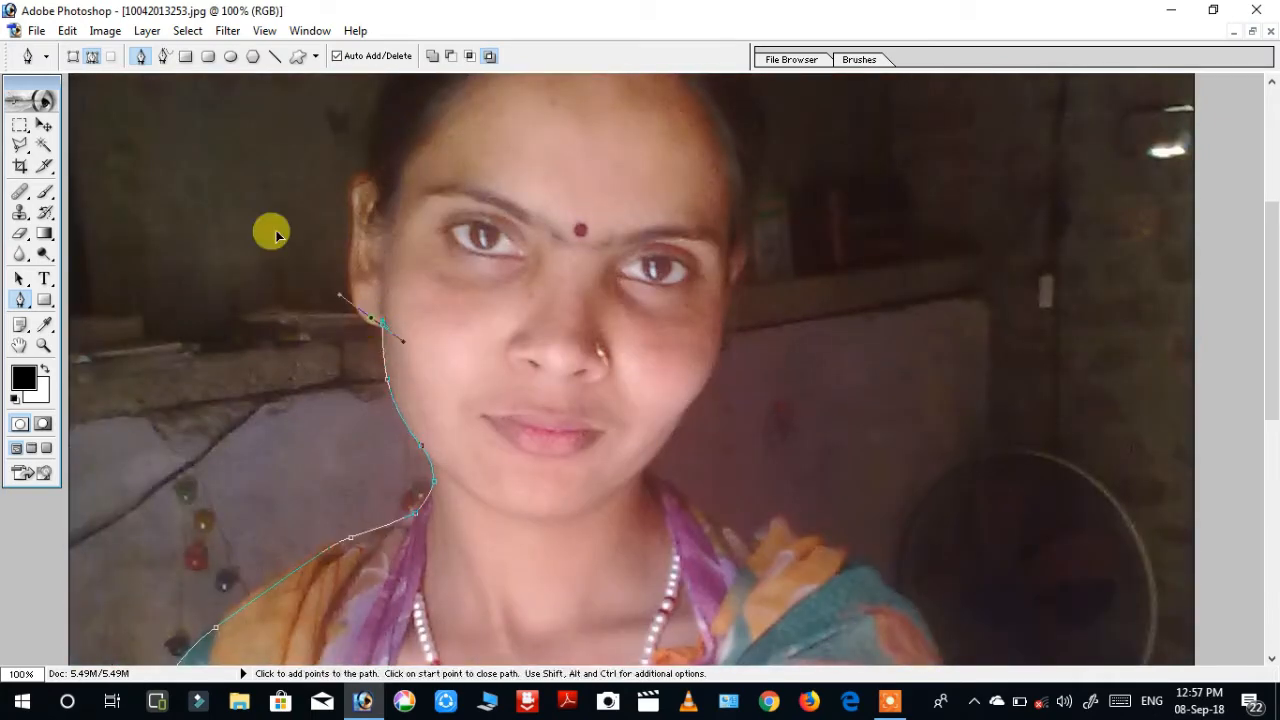
pyautogui.moveTo(288, 207); pyautogui.dragTo(316, 200)
pyautogui.moveTo(536, 290); pyautogui.dragTo(548, 376)
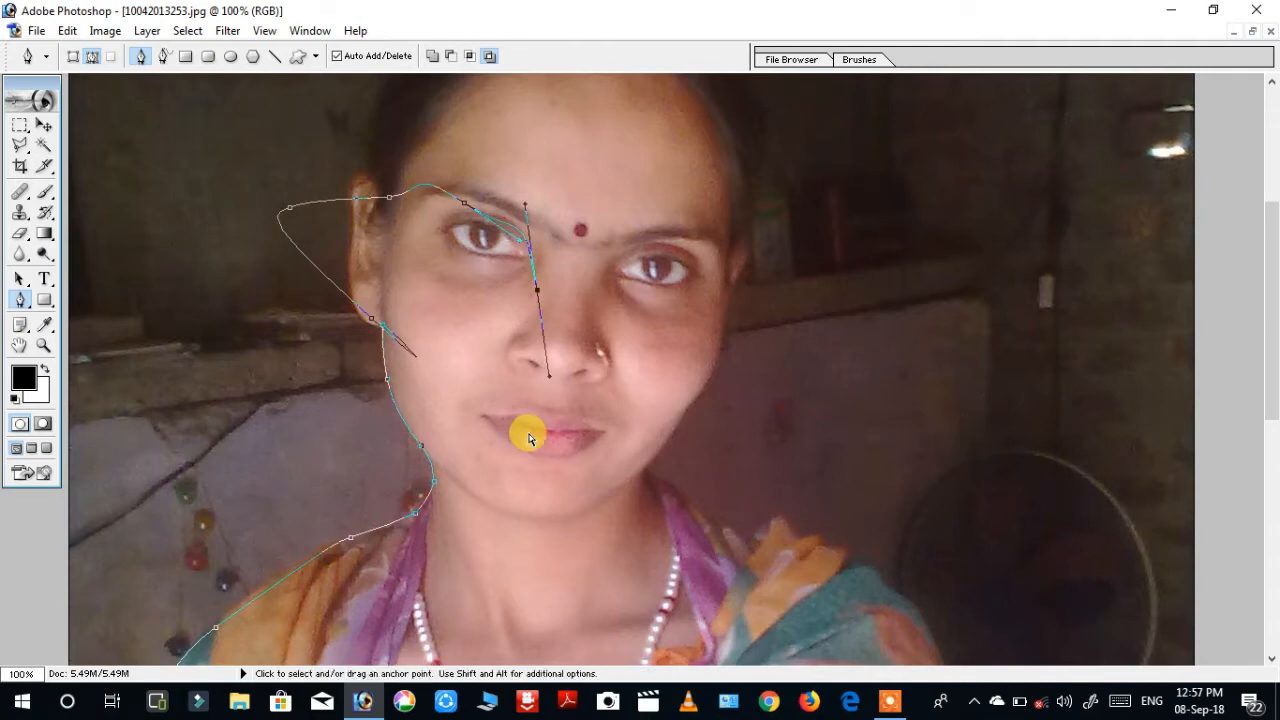
pyautogui.hotkey('ctrl', 'z')
pyautogui.hotkey('ctrl', 'alt', 'z')
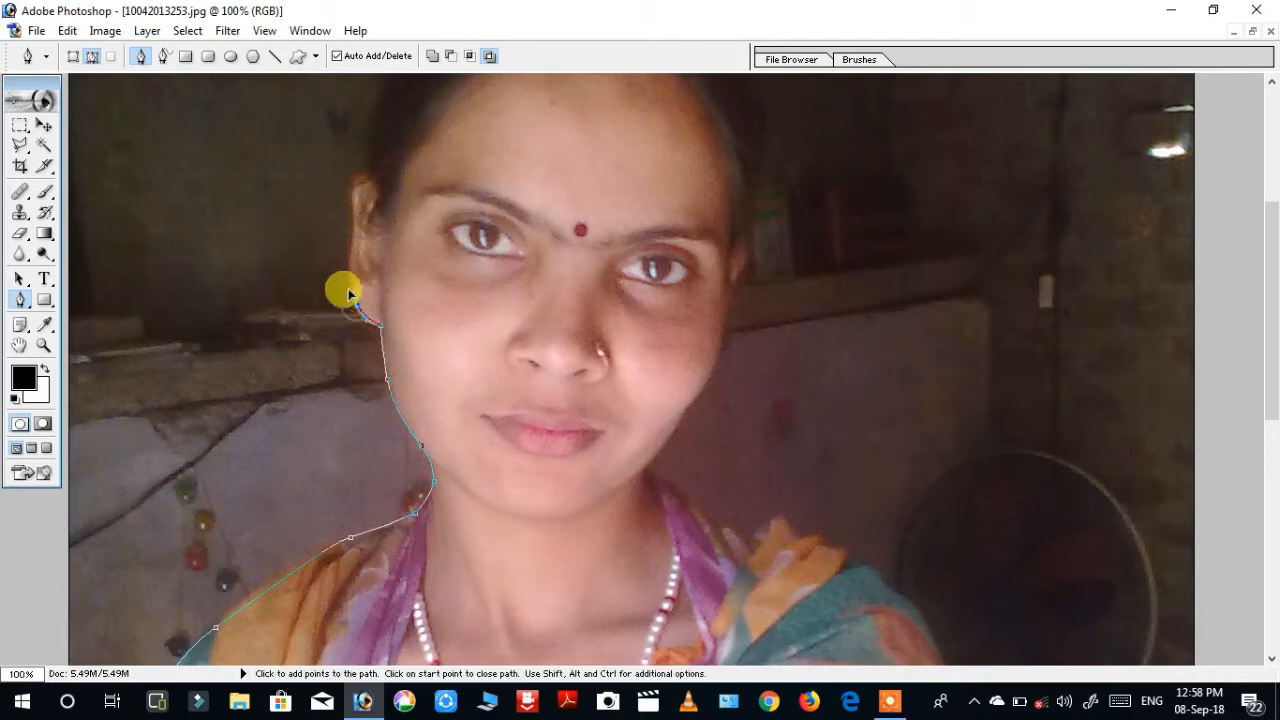
# - Trace the path around the ear and over the top of the hair down to the opposite ear
pyautogui.moveTo(352, 243); pyautogui.dragTo(353, 215)
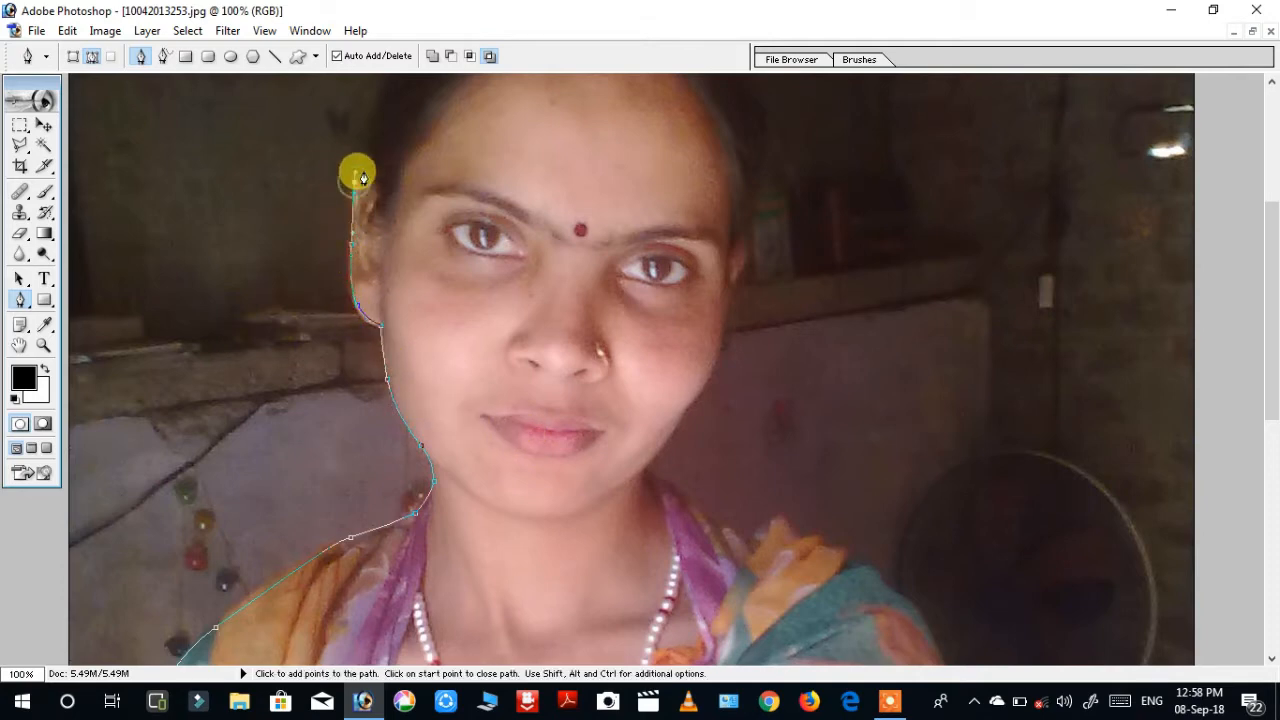
pyautogui.moveTo(378, 144); pyautogui.dragTo(410, 420)
pyautogui.moveTo(443, 290); pyautogui.dragTo(490, 254)
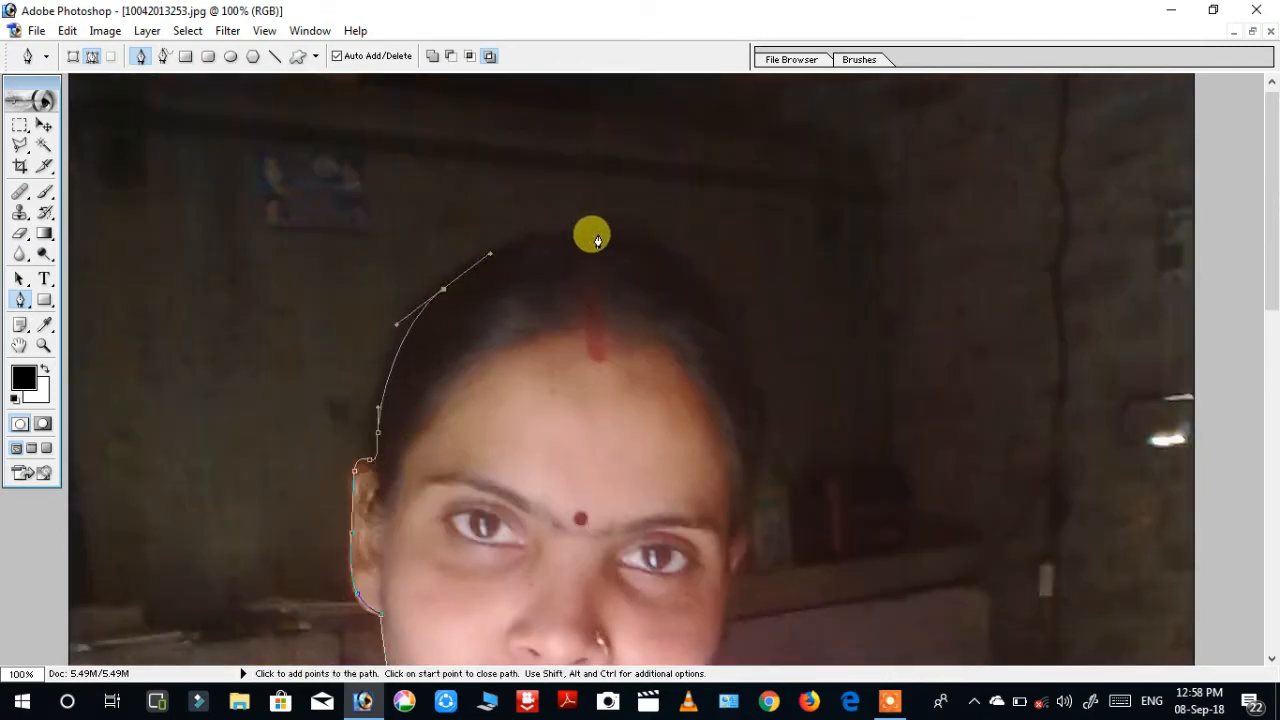
pyautogui.moveTo(612, 241); pyautogui.dragTo(680, 265)
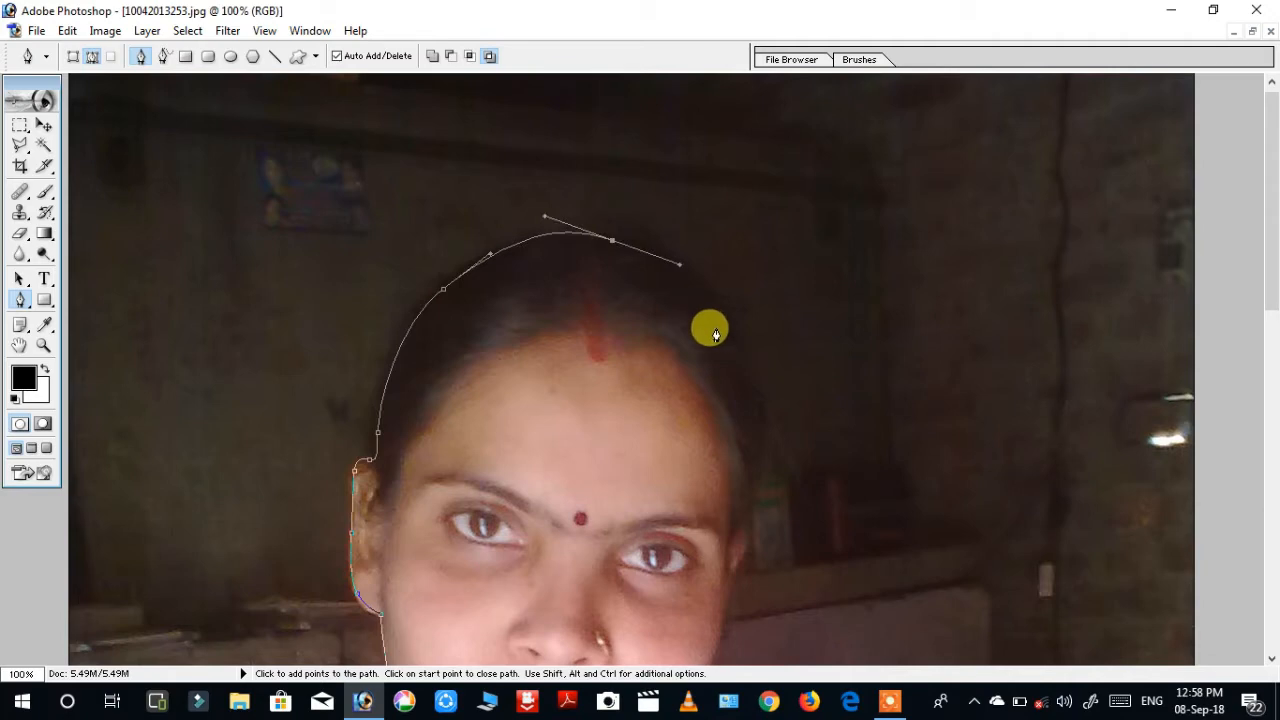
pyautogui.moveTo(737, 341); pyautogui.dragTo(760, 395)
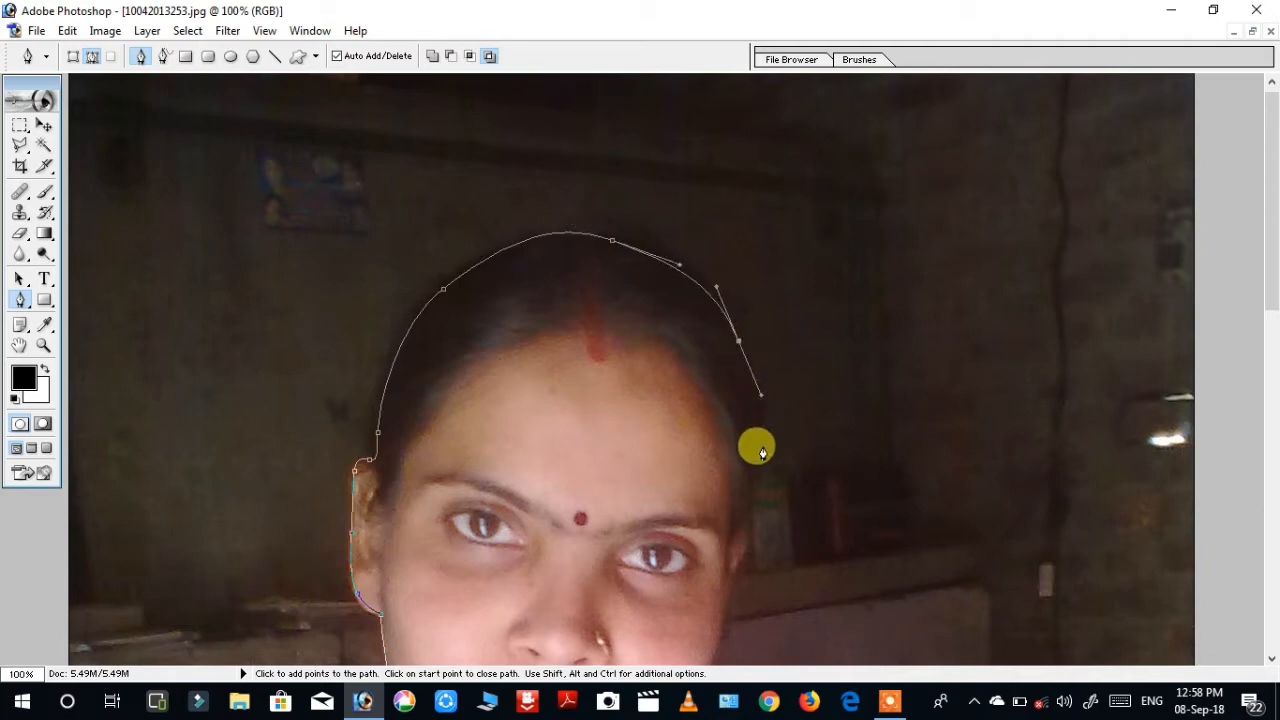
pyautogui.moveTo(762, 448); pyautogui.dragTo(754, 481)
pyautogui.moveTo(750, 533); pyautogui.dragTo(732, 176)
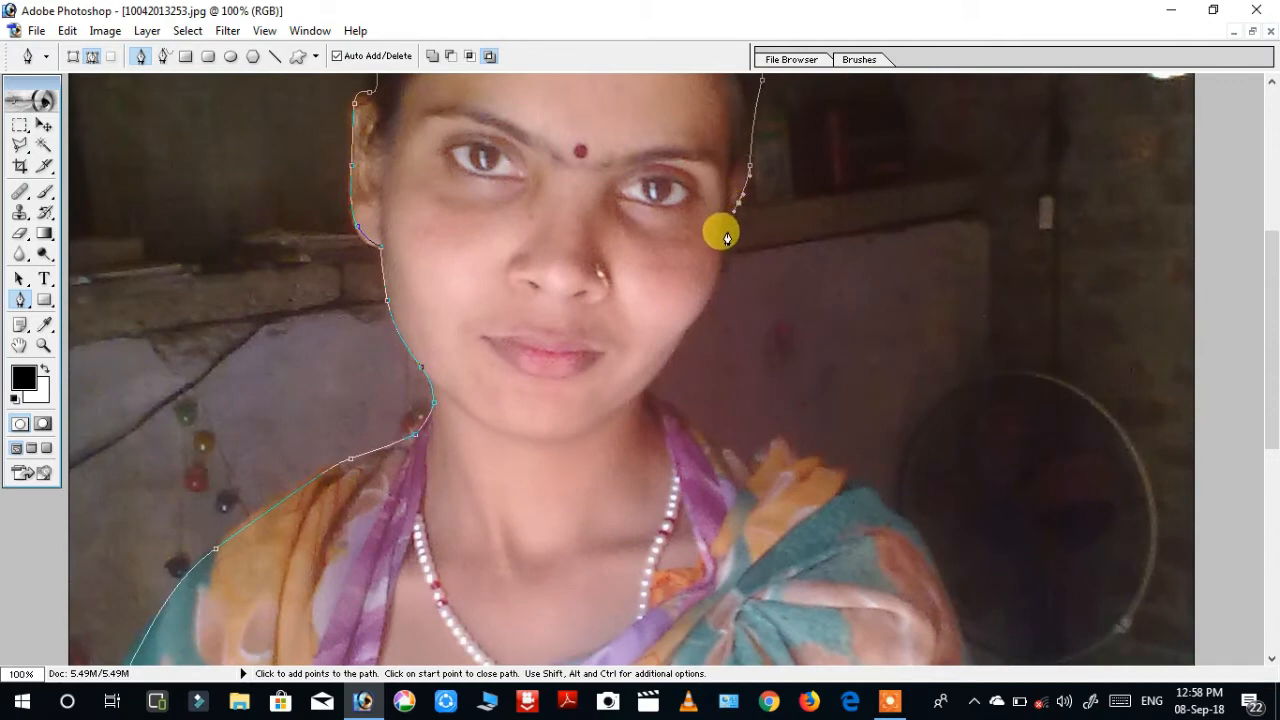
# - Continue the path down the other cheek and jaw, past the neck and onto the sari at the shoulder
pyautogui.moveTo(727, 233); pyautogui.dragTo(686, 342)
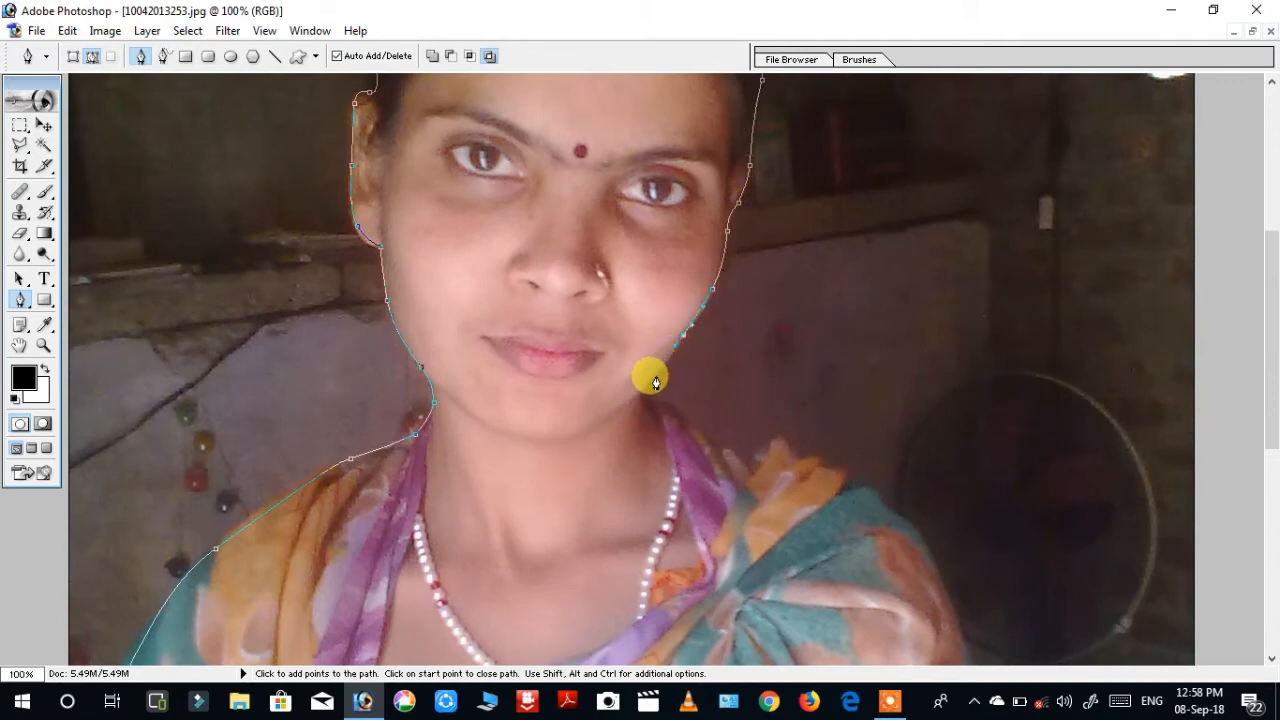
pyautogui.moveTo(643, 398); pyautogui.dragTo(676, 411)
pyautogui.hotkey('ctrl', 'z')
pyautogui.moveTo(772, 454); pyautogui.dragTo(822, 470)
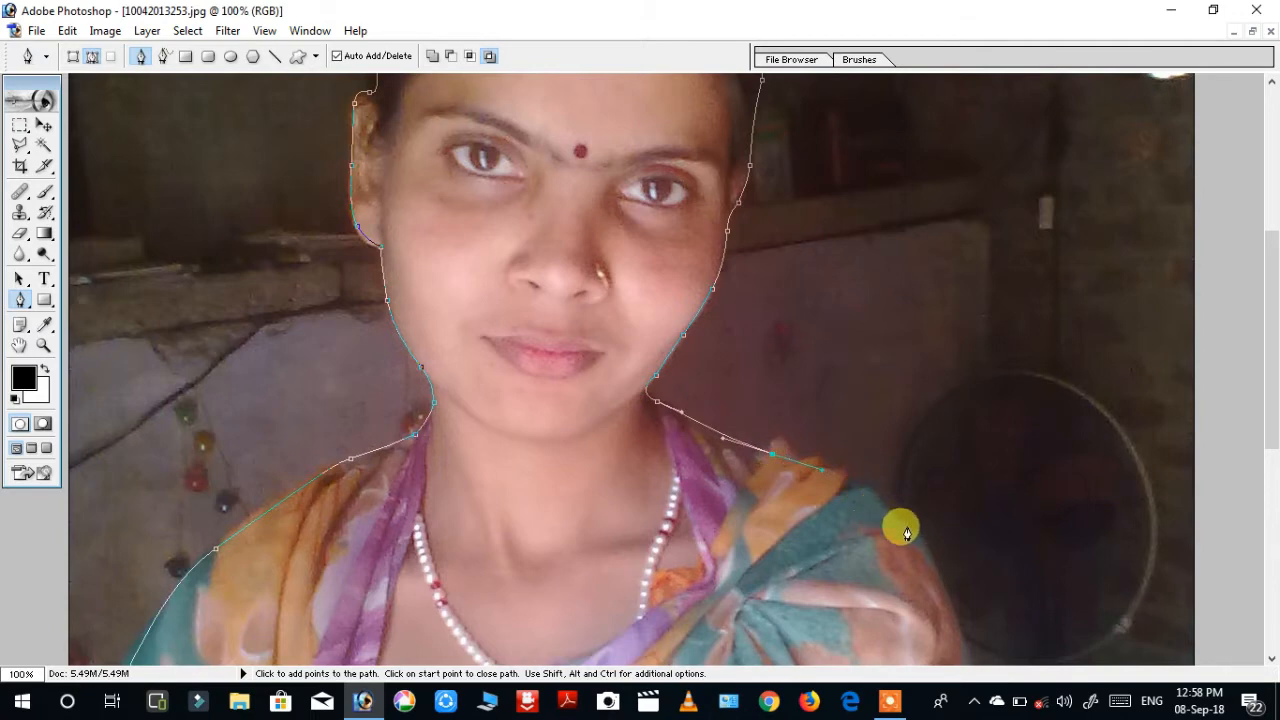
# - Trace the path around the second shoulder and down the outer edge of the sari toward the photo's bottom
pyautogui.press('space')
pyautogui.moveTo(910, 530); pyautogui.dragTo(934, 251)
pyautogui.press('space')
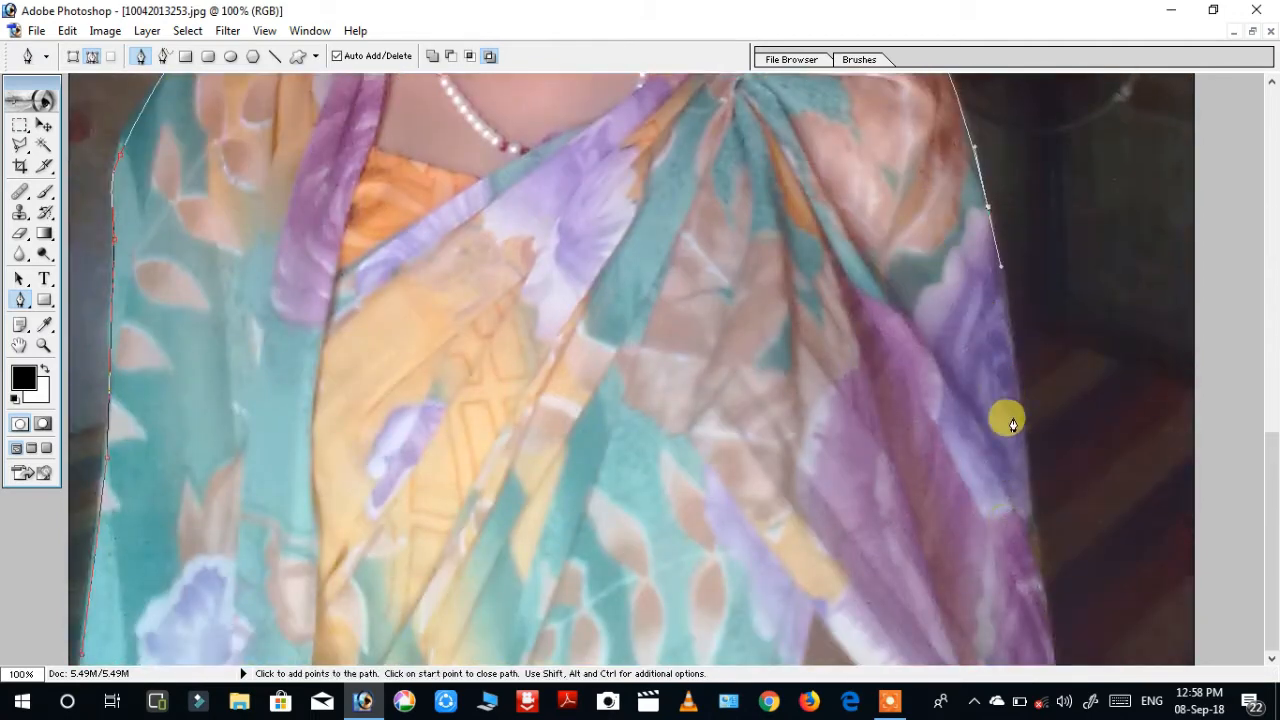
pyautogui.moveTo(1024, 431); pyautogui.dragTo(1029, 473)
pyautogui.moveTo(1039, 572); pyautogui.dragTo(1042, 584)
pyautogui.press('space')
pyautogui.moveTo(1040, 592); pyautogui.dragTo(966, 294)
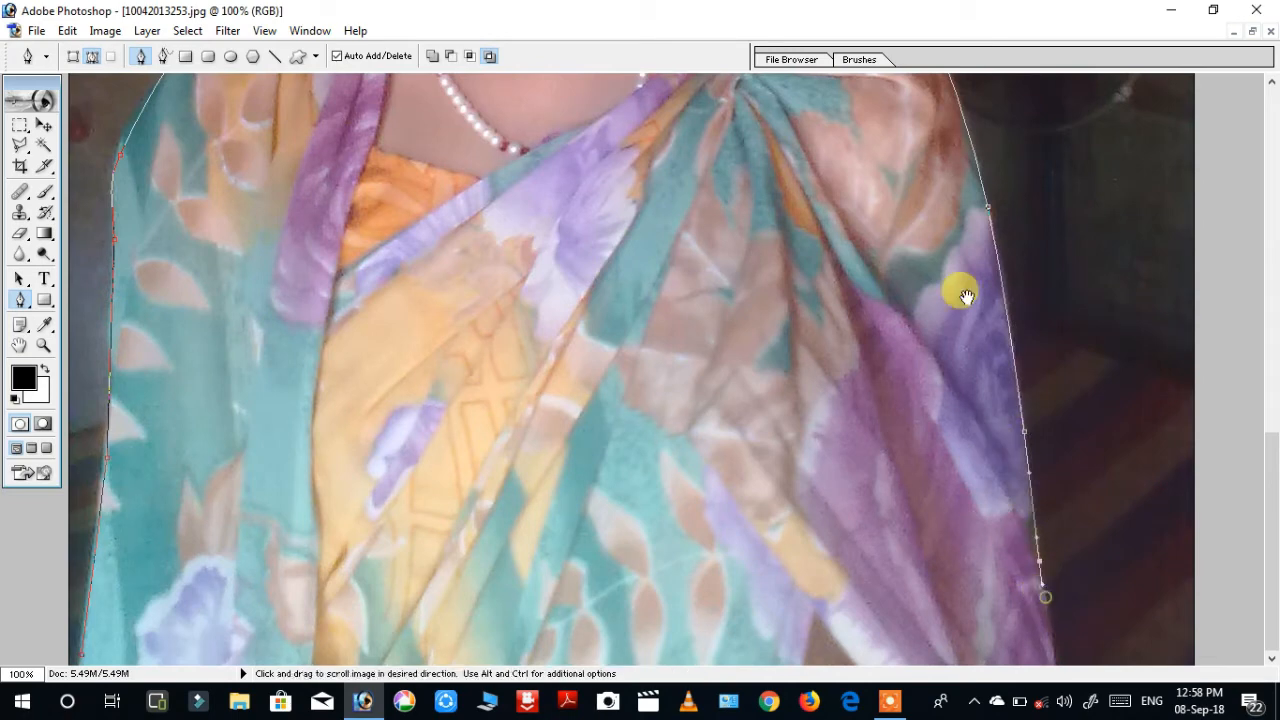
# - Run the path along the photo's bottom edge and close it at its starting anchor point
pyautogui.click(1055, 661)
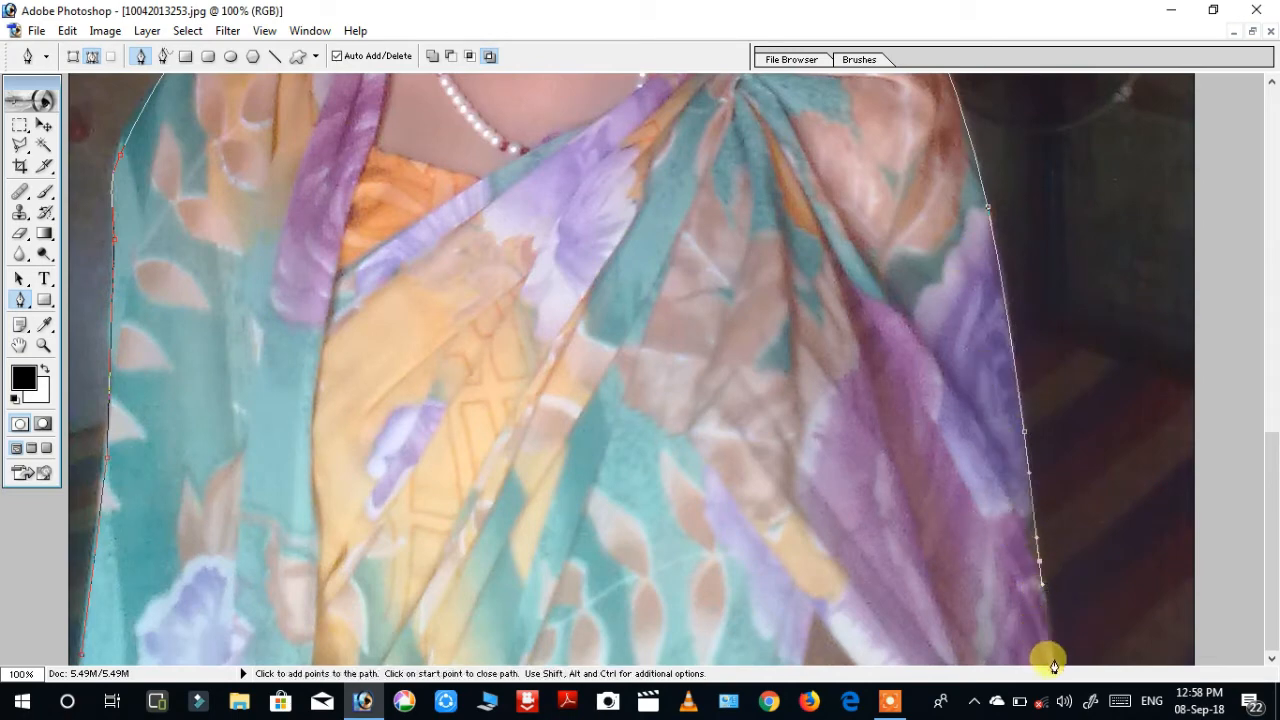
pyautogui.click(78, 662)
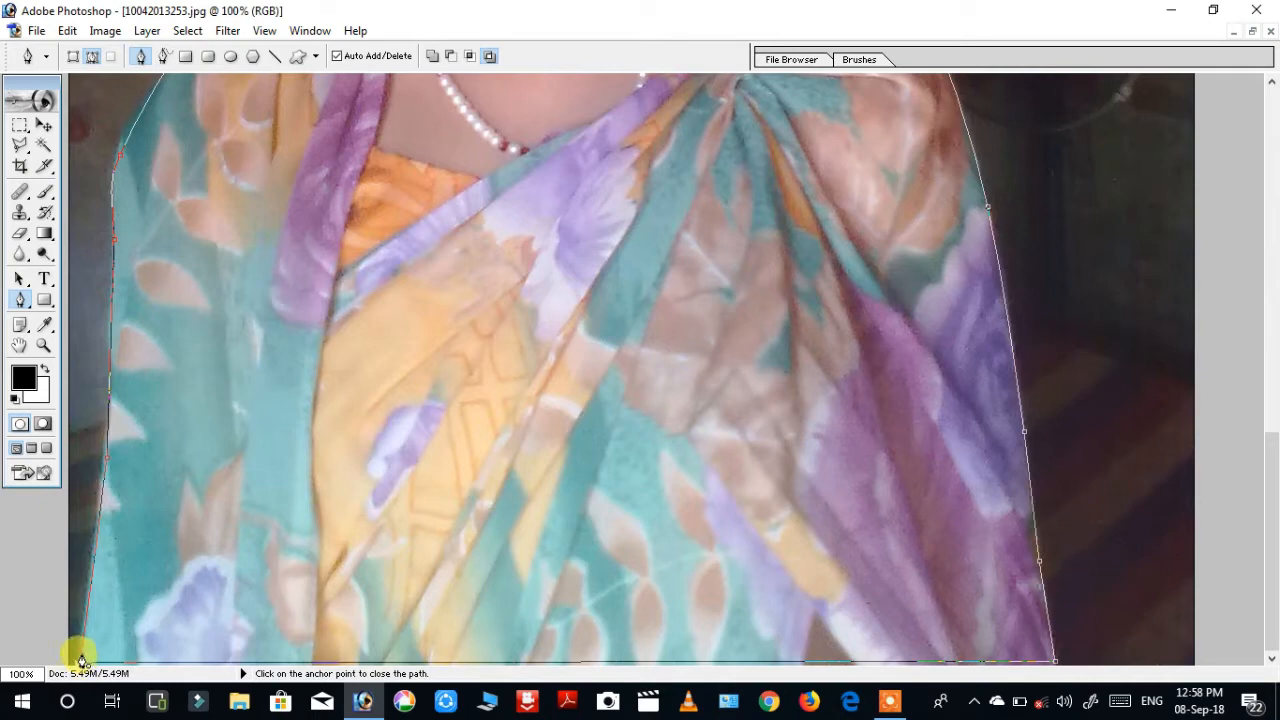
pyautogui.click(81, 660)
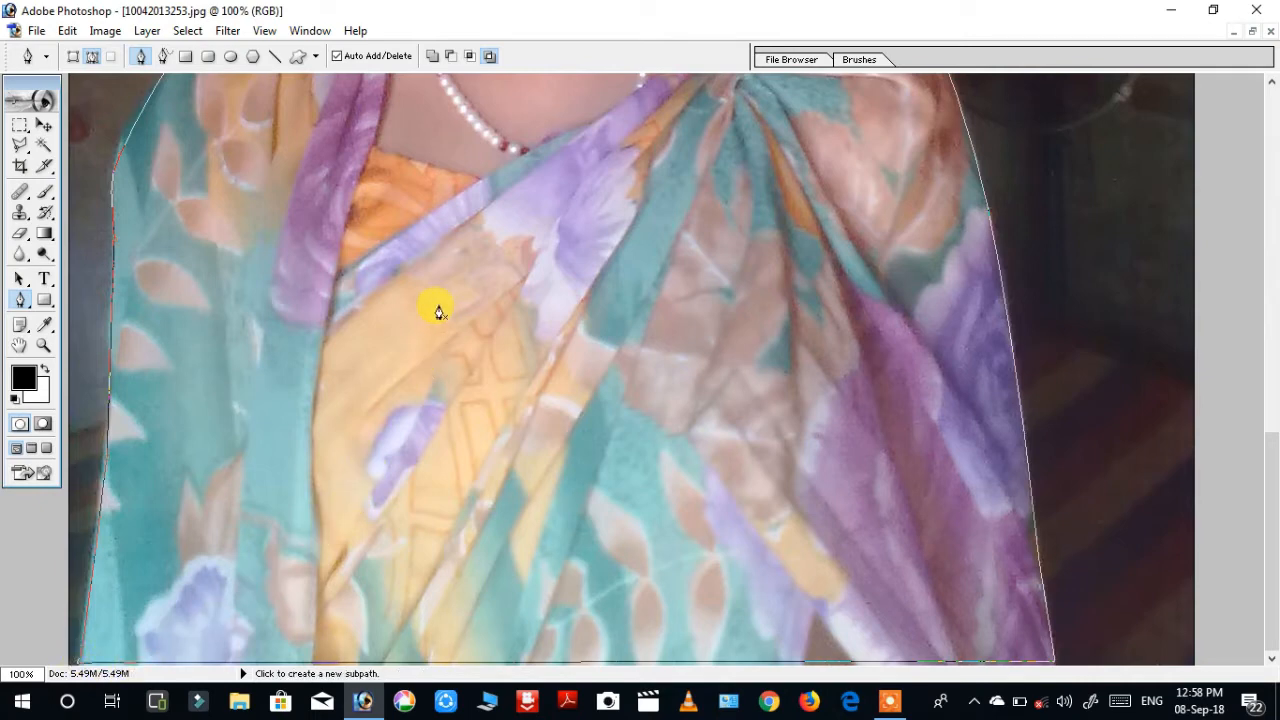
# - Convert the closed path around the woman into a new anti-aliased selection
pyautogui.rightClick(528, 368)
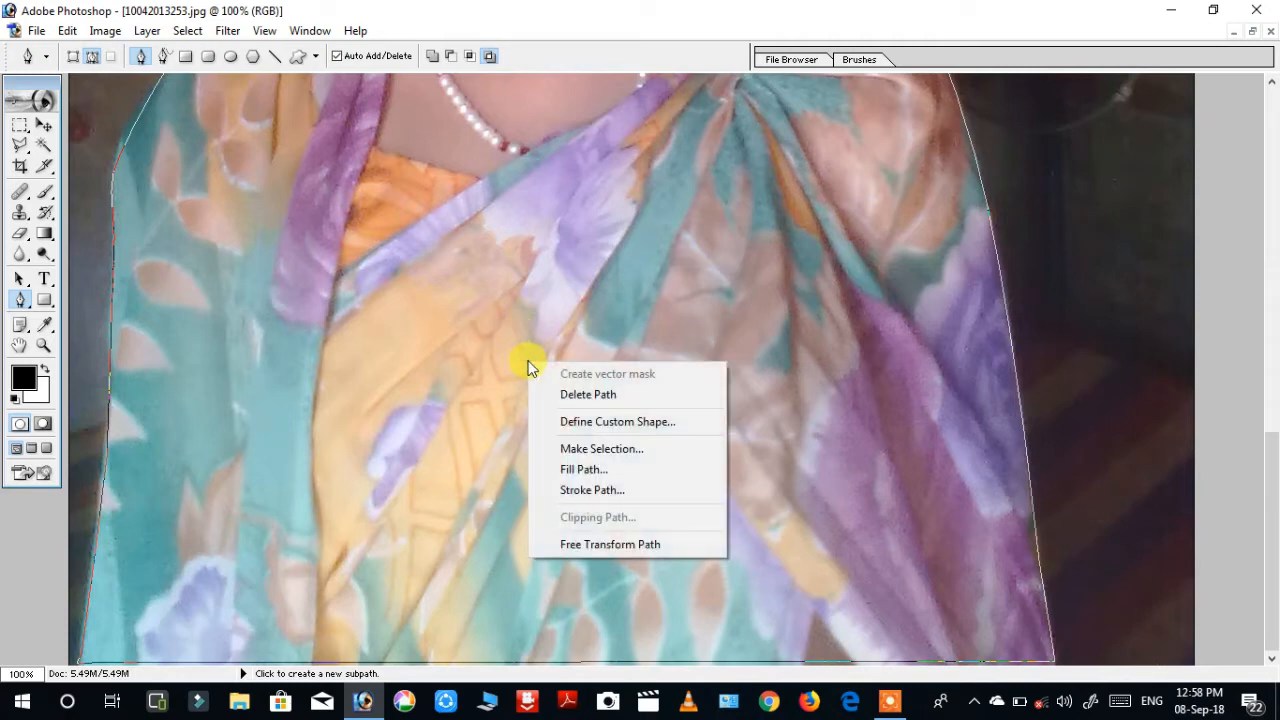
pyautogui.click(612, 452)
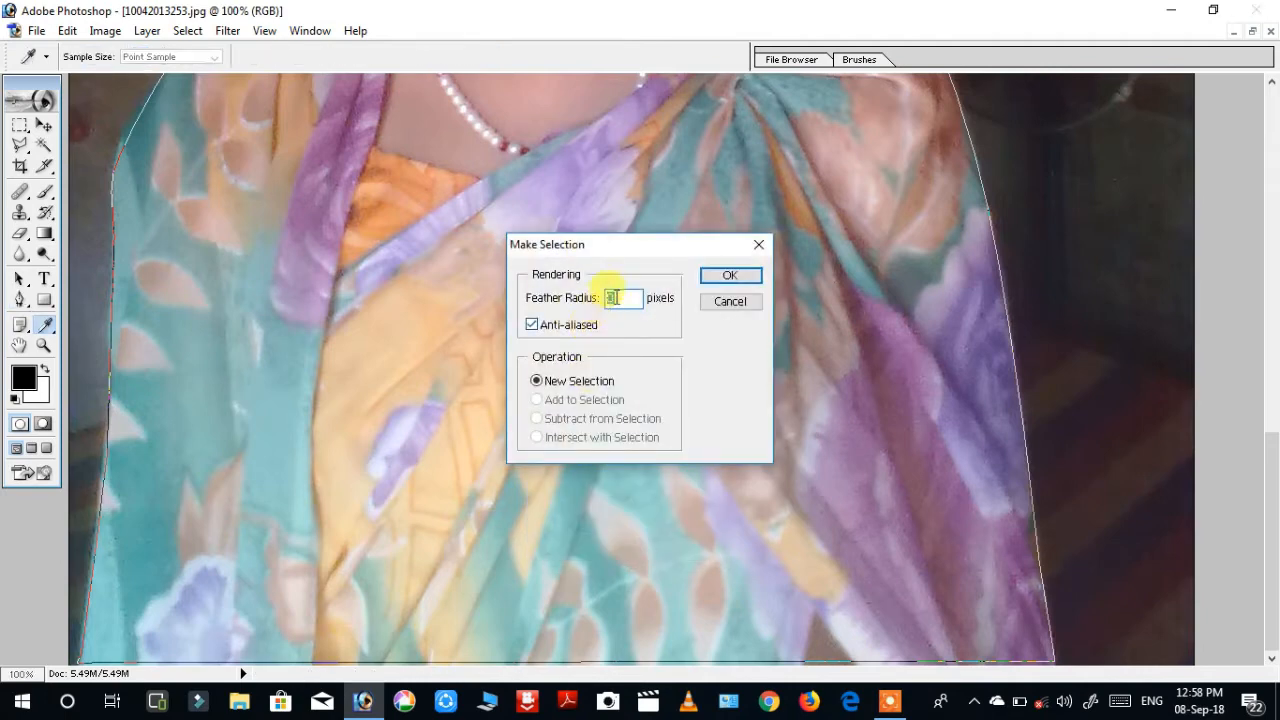
pyautogui.click(731, 277)
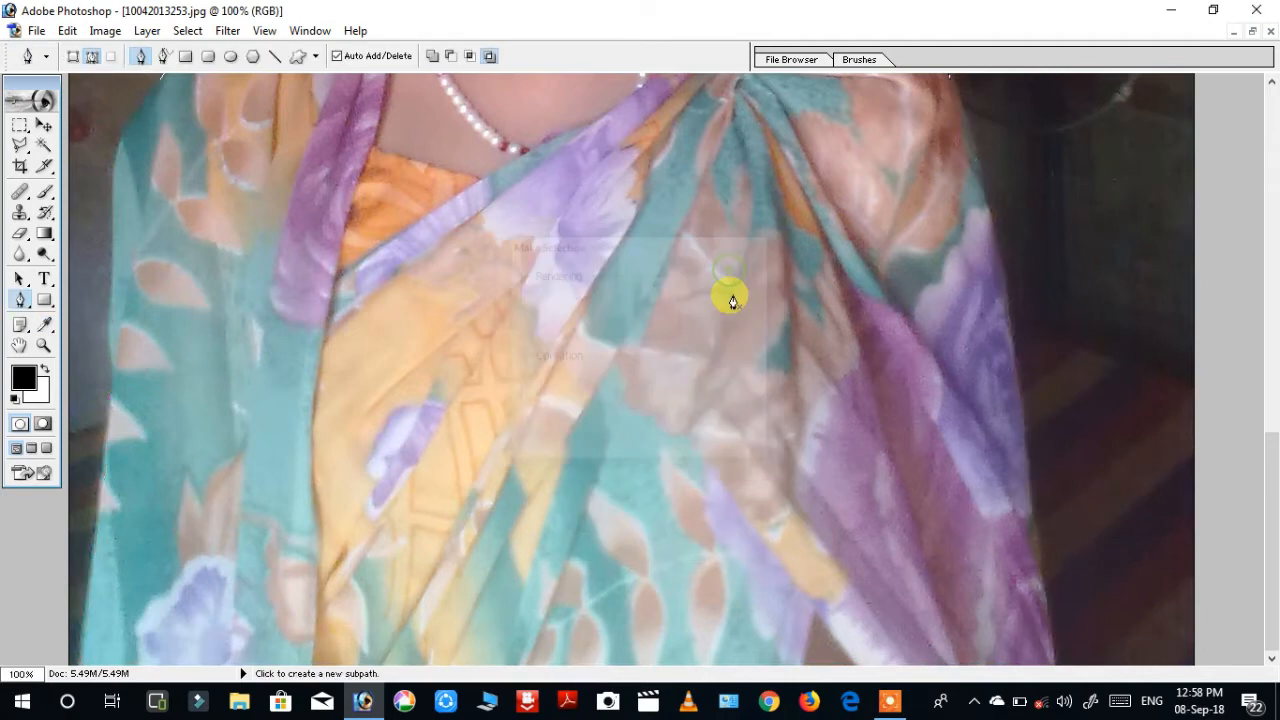
# - Move the selected woman slightly upward within her photo to cut her away from the background
pyautogui.hotkey('ctrl', '-')
pyautogui.hotkey('ctrl', '-')
pyautogui.hotkey('ctrl', '-')
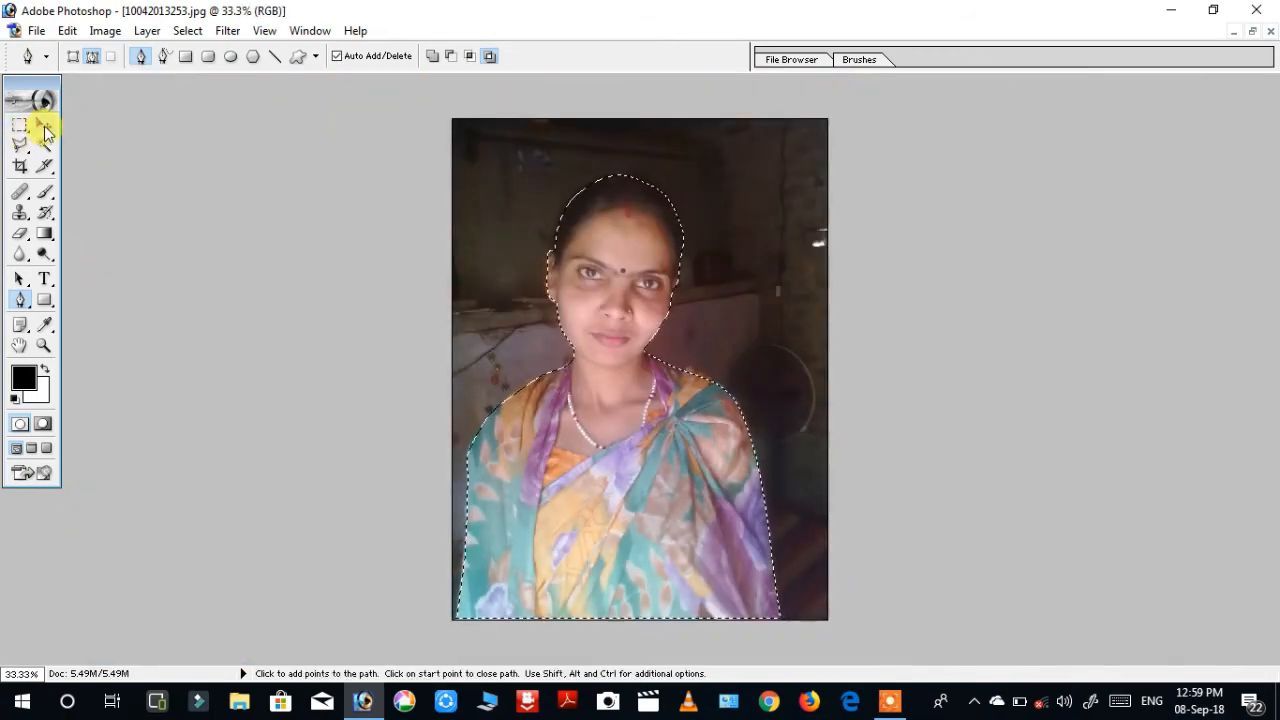
pyautogui.click(44, 125)
pyautogui.moveTo(669, 405)
pyautogui.mouseDown()
pyautogui.moveTo(480, 426)
pyautogui.moveTo(666, 320)
pyautogui.moveTo(683, 365)
pyautogui.moveTo(623, 380)
pyautogui.moveTo(680, 403)
pyautogui.mouseUp()
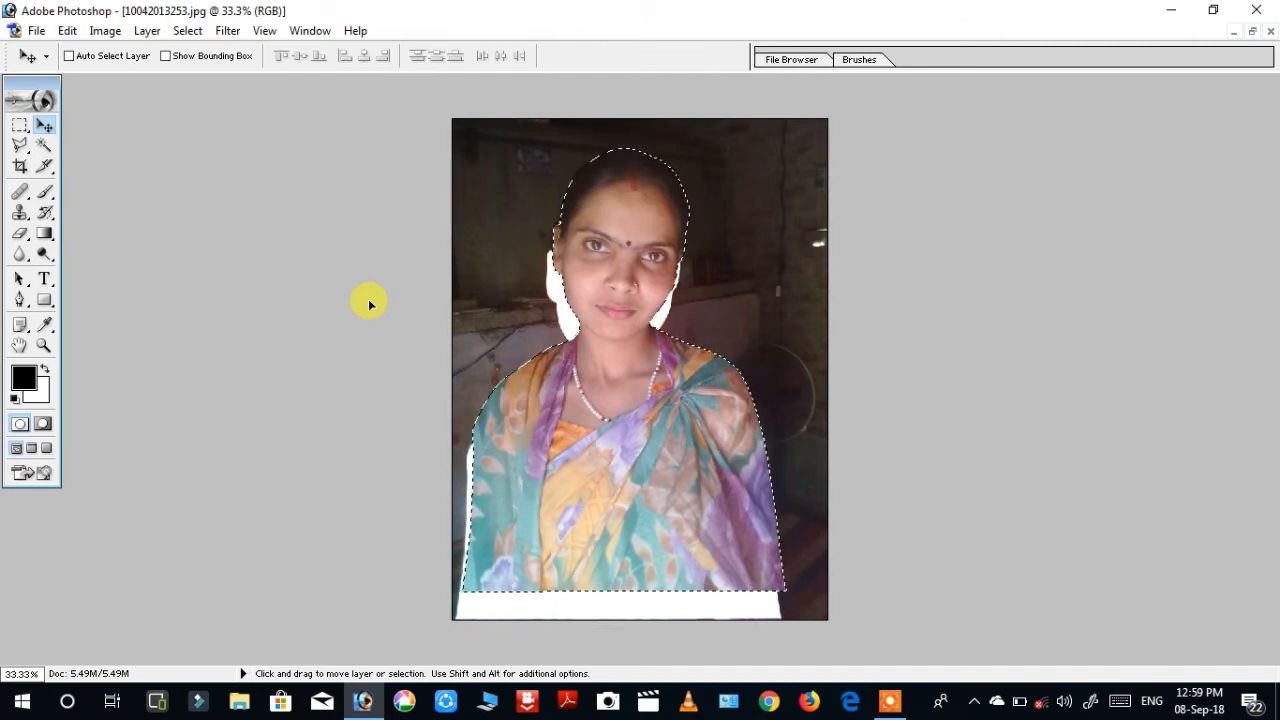
# - Create a new white RGB document with the 5 x 7 inch preset at 300 pixels/inch
pyautogui.click(36, 30)
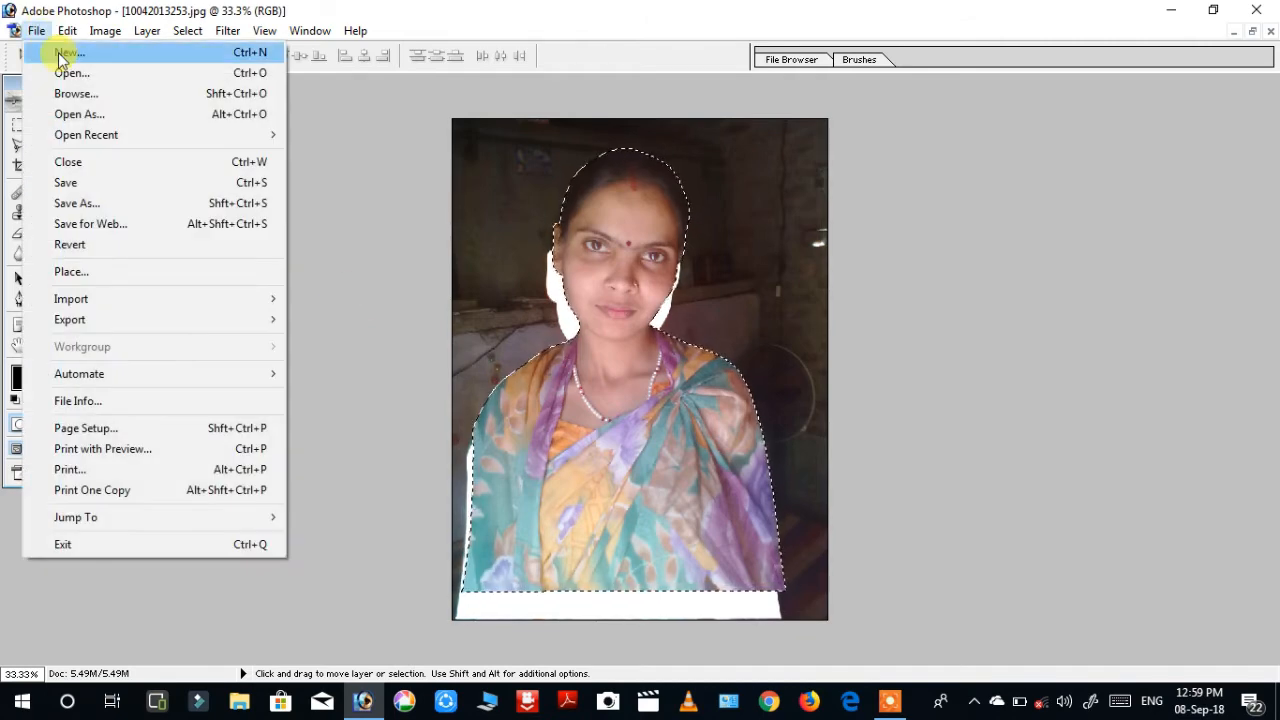
pyautogui.click(60, 57)
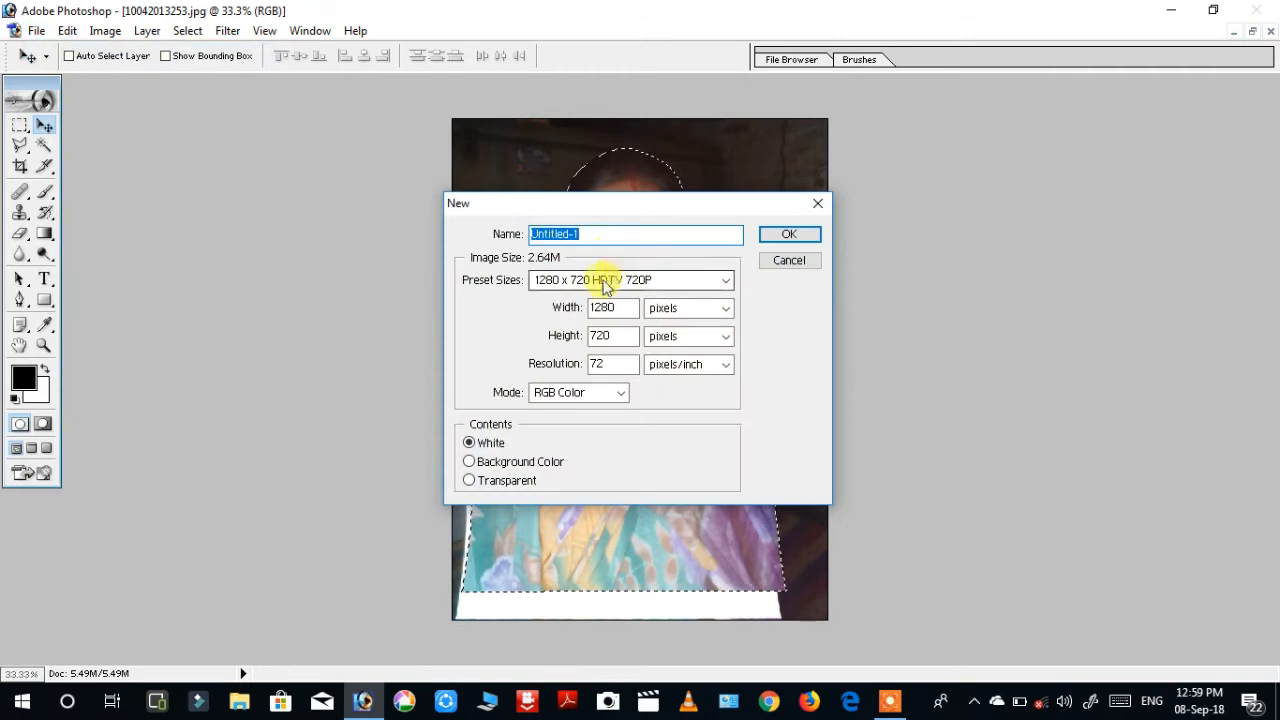
pyautogui.click(604, 287)
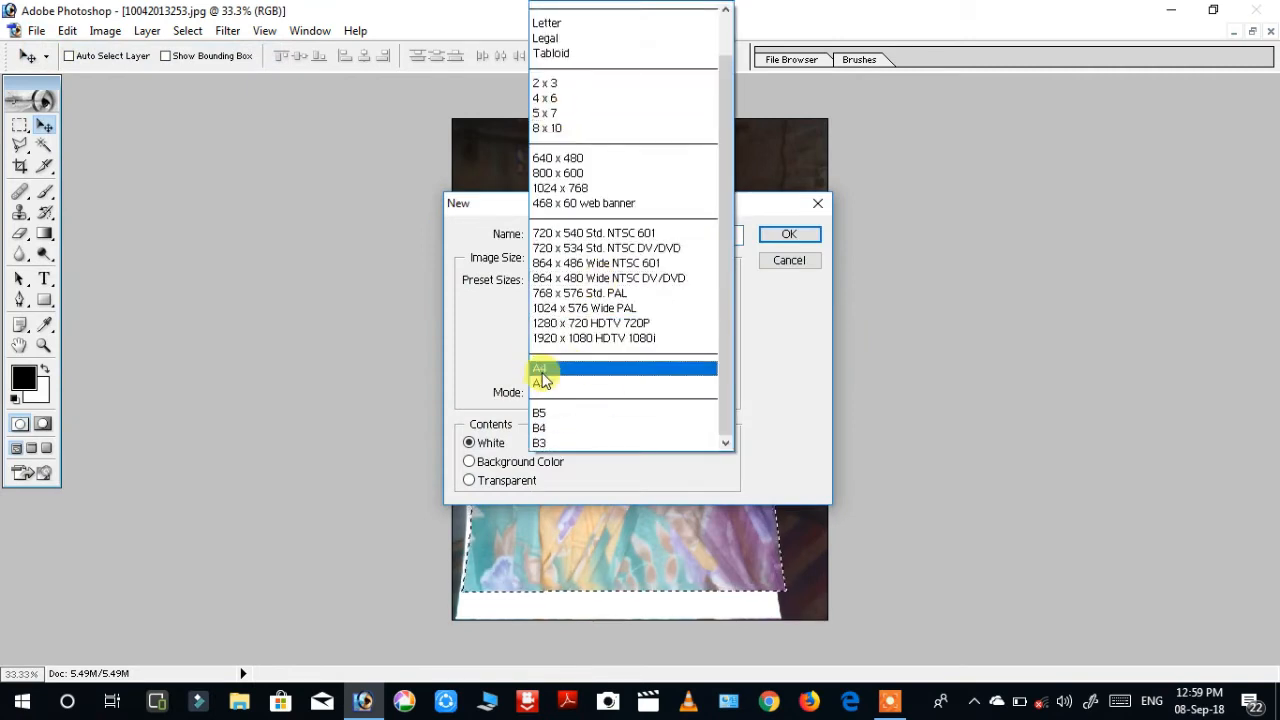
pyautogui.click(550, 114)
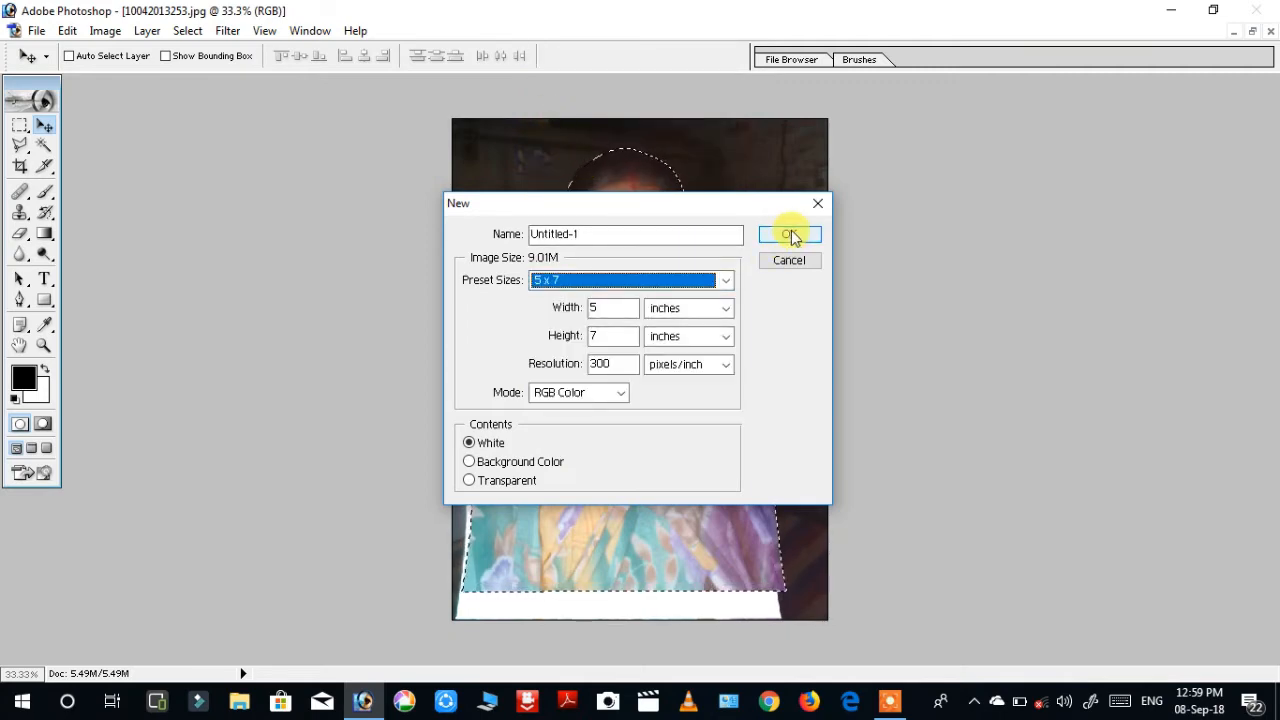
pyautogui.click(789, 235)
# - Move the blank document's window aside and bring DSC_4143.JPG to the front, maximized
pyautogui.moveTo(257, 110); pyautogui.dragTo(962, 130)
pyautogui.click(818, 142)
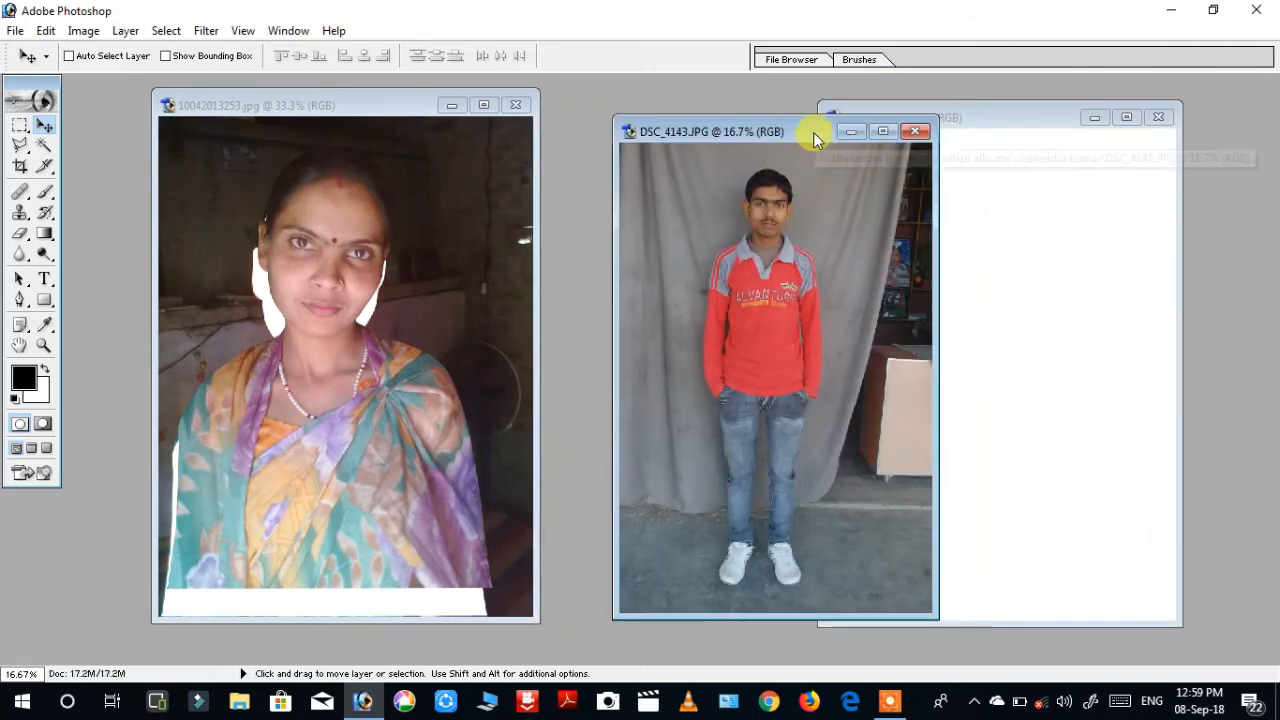
pyautogui.moveTo(814, 129); pyautogui.dragTo(634, 149)
pyautogui.doubleClick(634, 149)
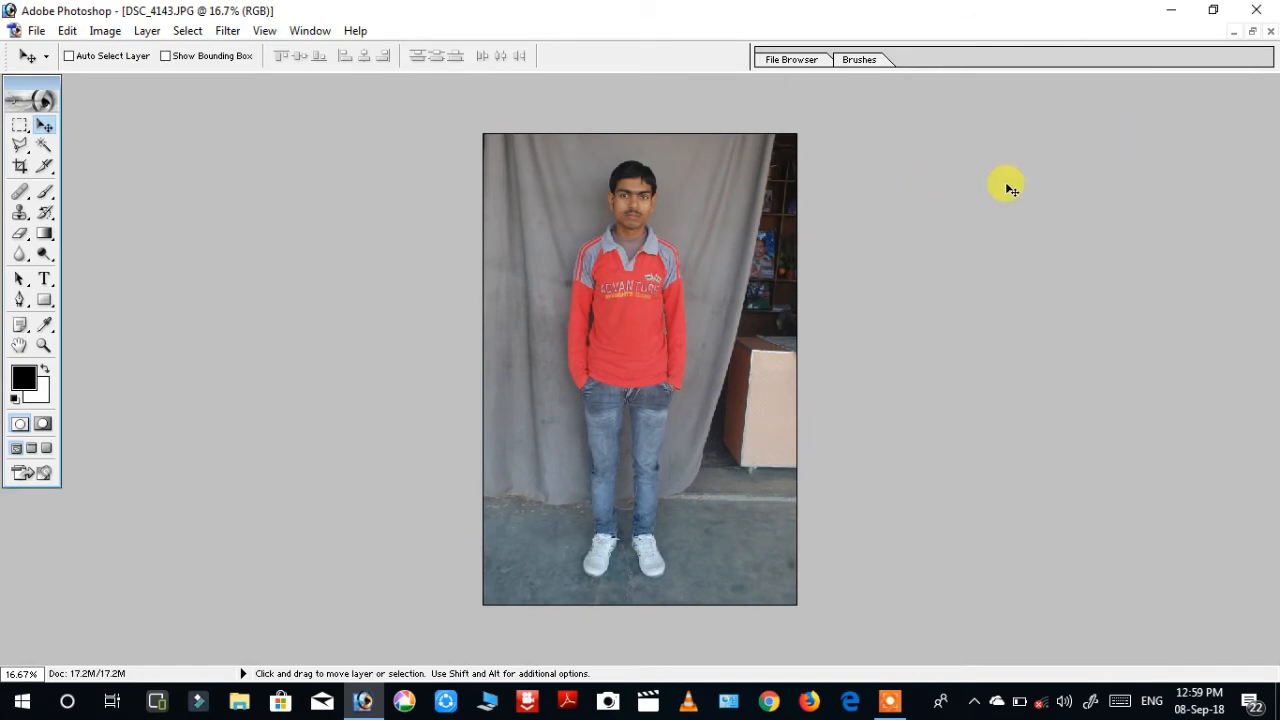
# - Start a Pen tool path with a line across the man's sweater from one lower sleeve to the other
pyautogui.hotkey('ctrl', '+')
pyautogui.hotkey('ctrl', '+')
pyautogui.hotkey('ctrl', '+')
pyautogui.hotkey('ctrl', '+')
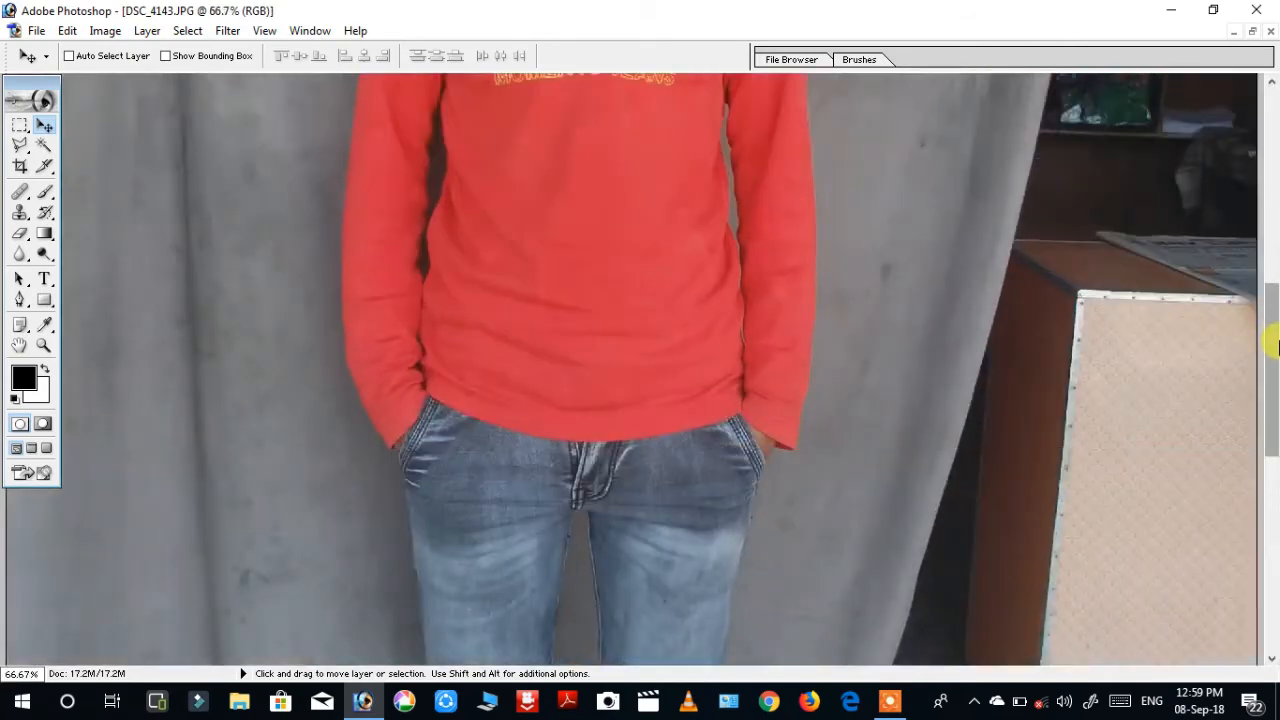
pyautogui.moveTo(1272, 343); pyautogui.dragTo(1272, 281)
pyautogui.click(19, 299)
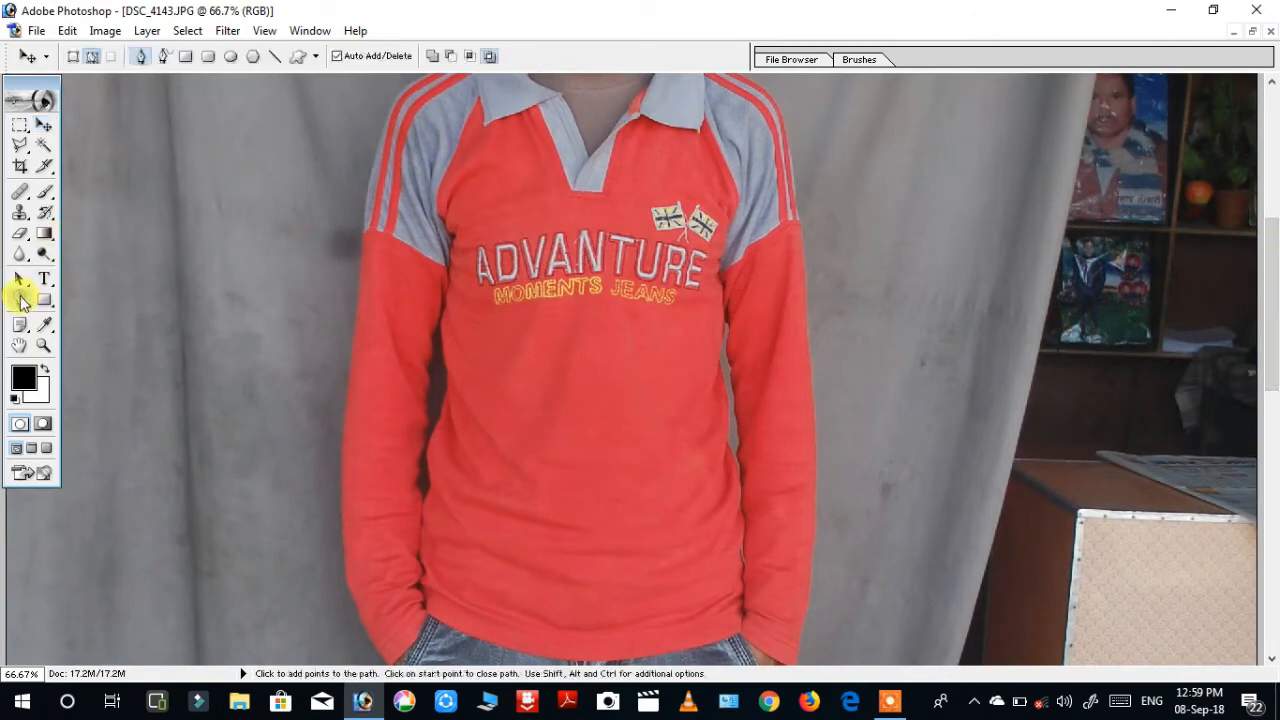
pyautogui.click(352, 596)
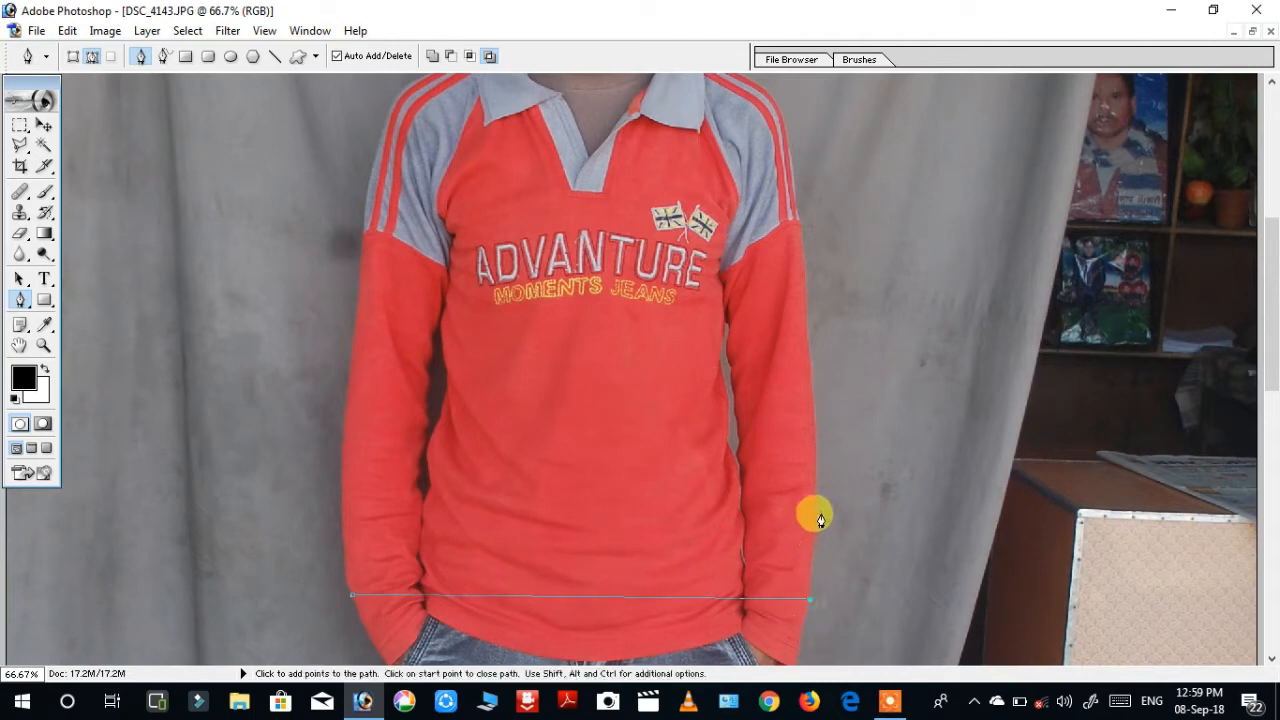
# - Continue the path up the outer edge of the sleeve and over the shoulder to the collar
pyautogui.moveTo(812, 490); pyautogui.dragTo(809, 460)
pyautogui.click(807, 325)
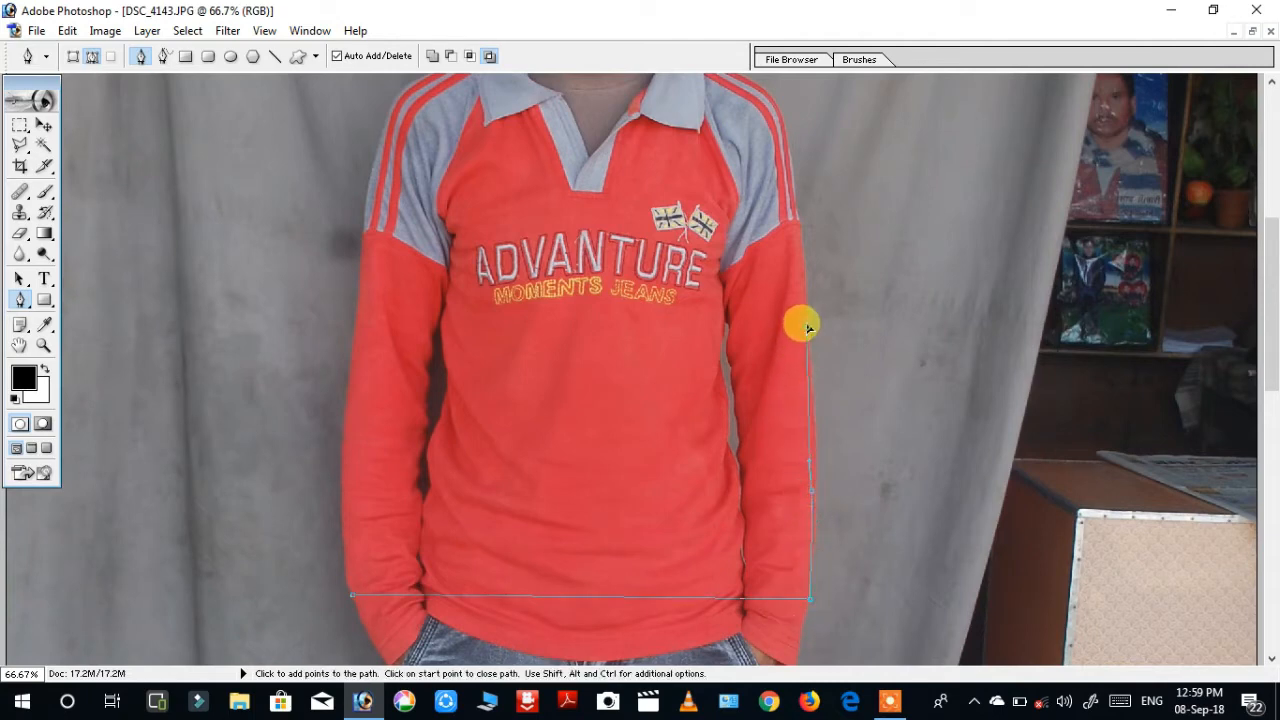
pyautogui.moveTo(797, 207); pyautogui.dragTo(790, 177)
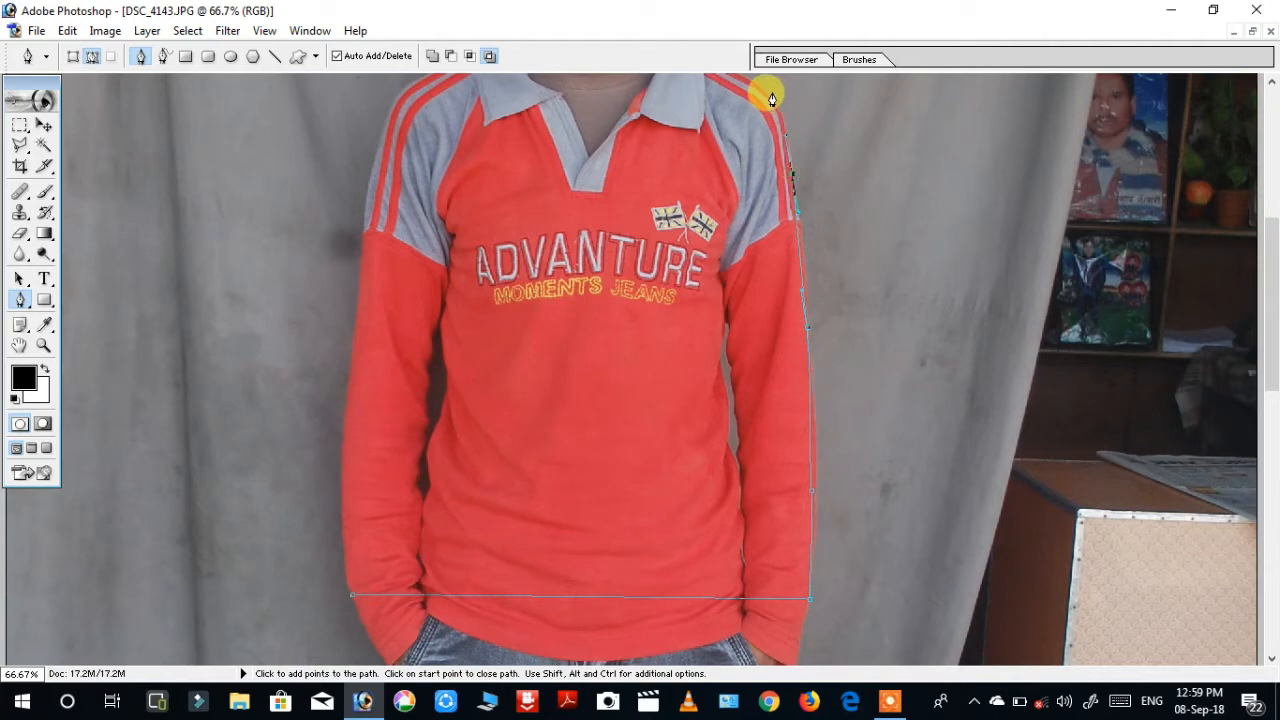
pyautogui.moveTo(770, 97); pyautogui.dragTo(669, 314)
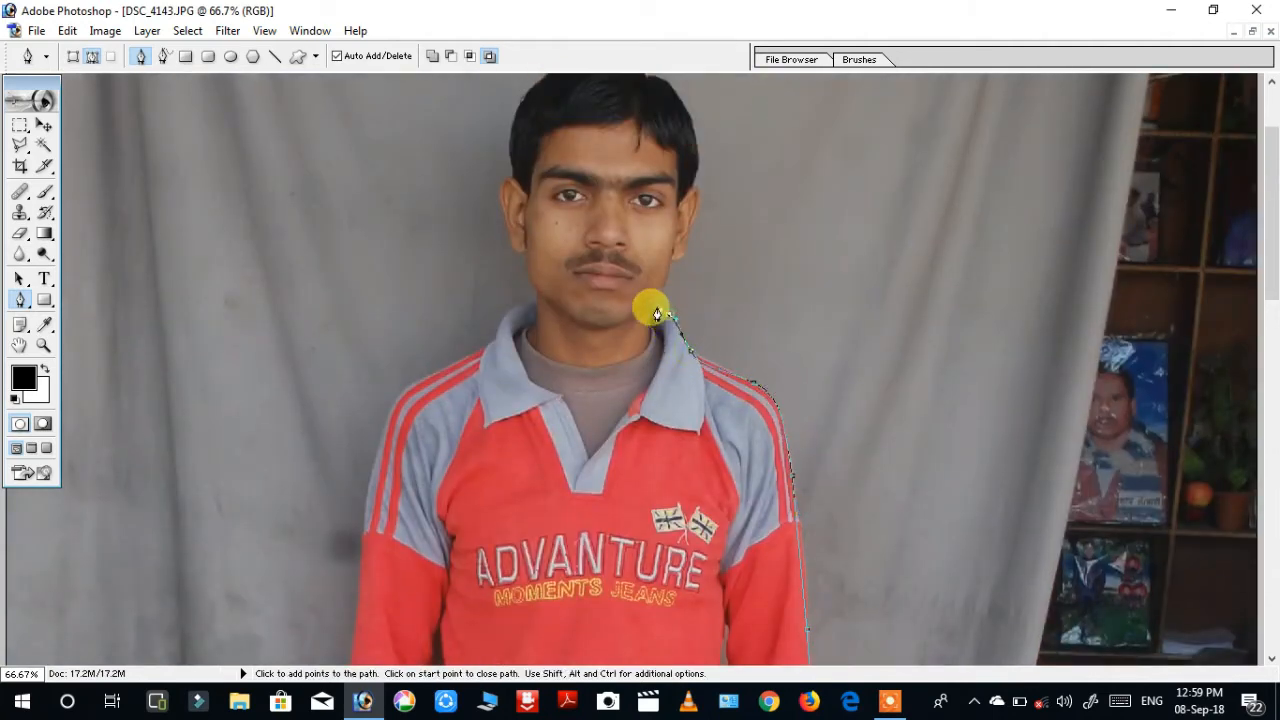
# - Trace the path from the collar past the neck and up the man's jaw to the earlobe
pyautogui.hotkey('ctrl', '+')
pyautogui.hotkey('ctrl', '+')
pyautogui.hotkey('ctrl', '+')
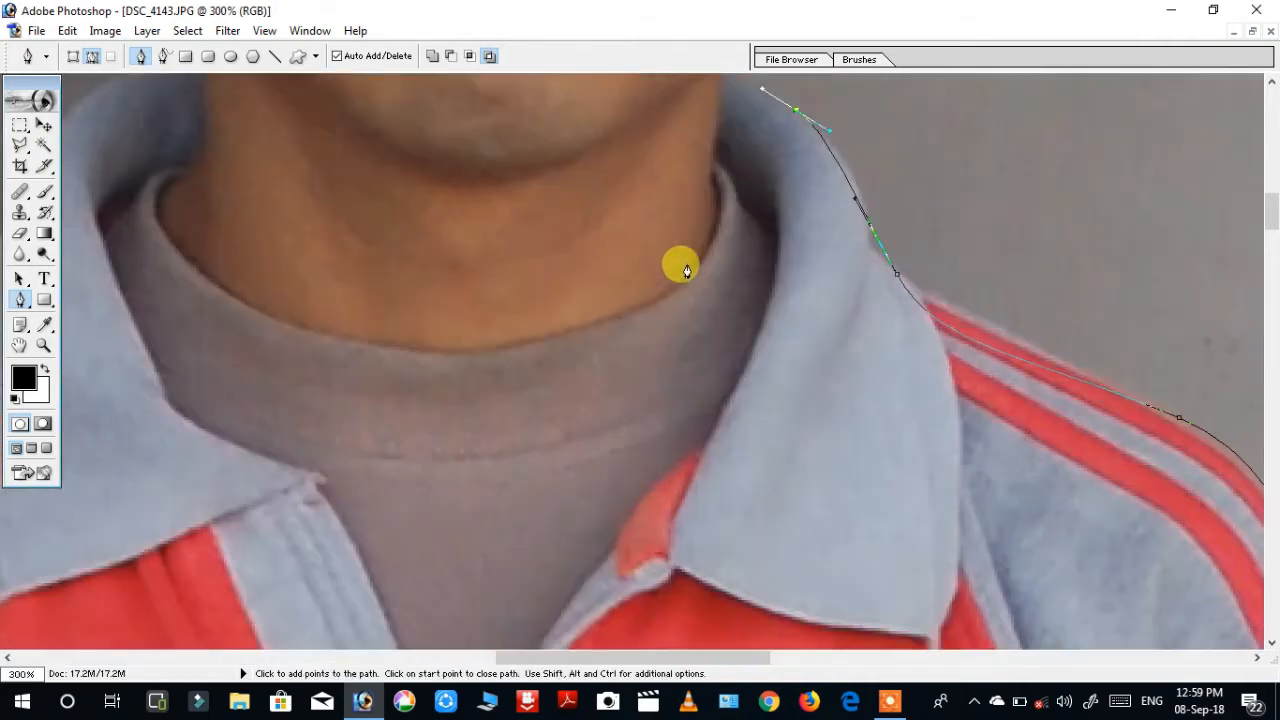
pyautogui.moveTo(700, 172); pyautogui.dragTo(683, 525)
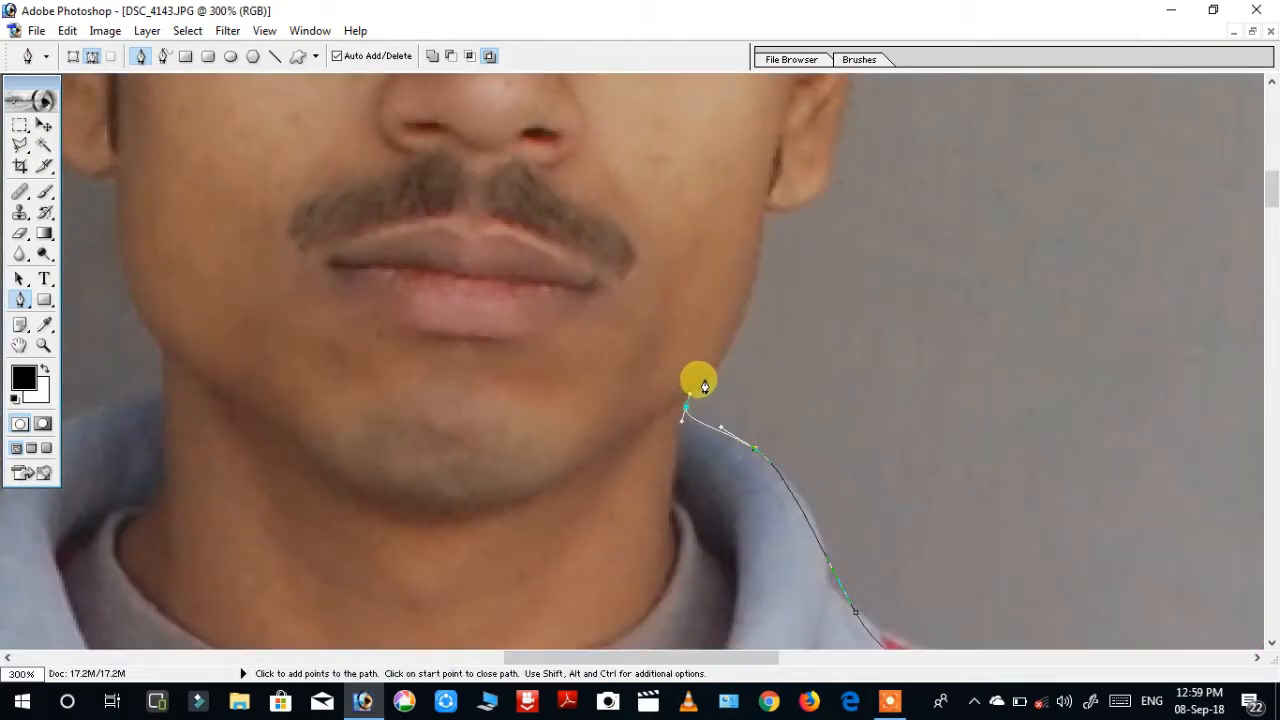
pyautogui.moveTo(718, 378); pyautogui.dragTo(741, 351)
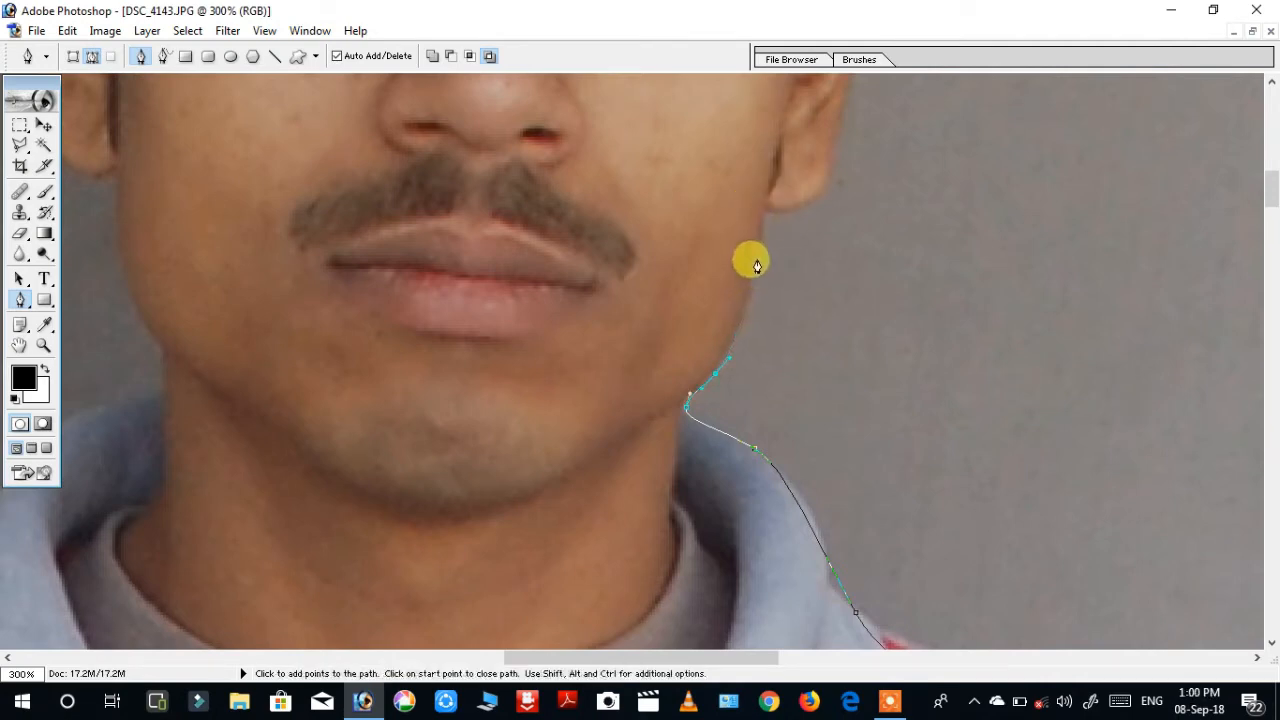
pyautogui.moveTo(757, 256); pyautogui.dragTo(774, 215)
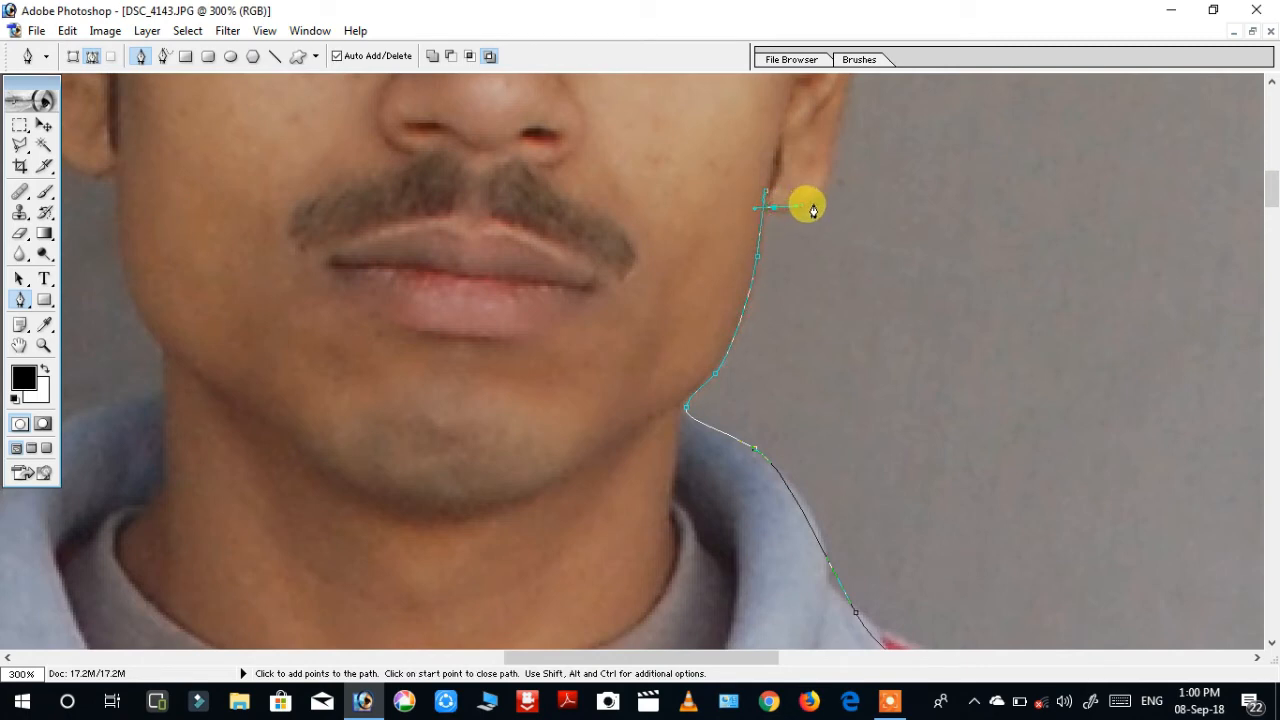
# - Trace the path around the man's ear and up the side of his hair
pyautogui.moveTo(842, 98); pyautogui.dragTo(827, 364)
pyautogui.moveTo(858, 269); pyautogui.dragTo(875, 182)
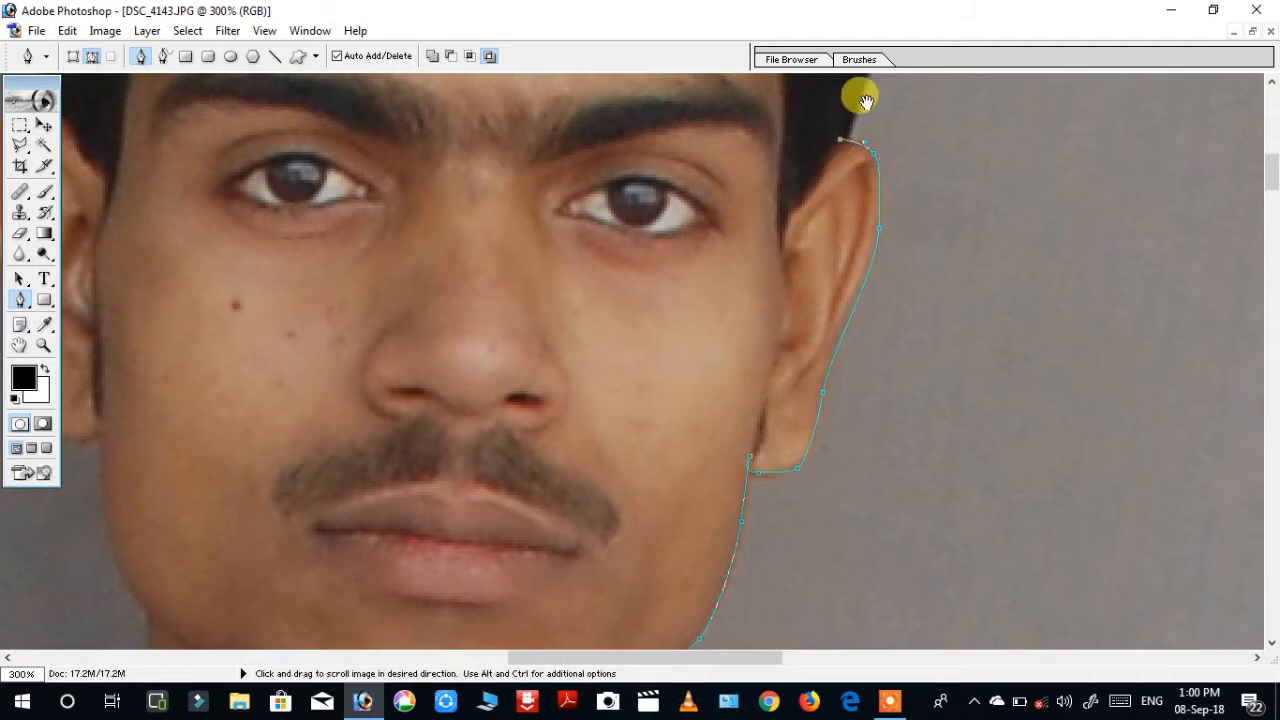
pyautogui.moveTo(857, 94); pyautogui.dragTo(780, 429)
pyautogui.moveTo(795, 368); pyautogui.dragTo(790, 258)
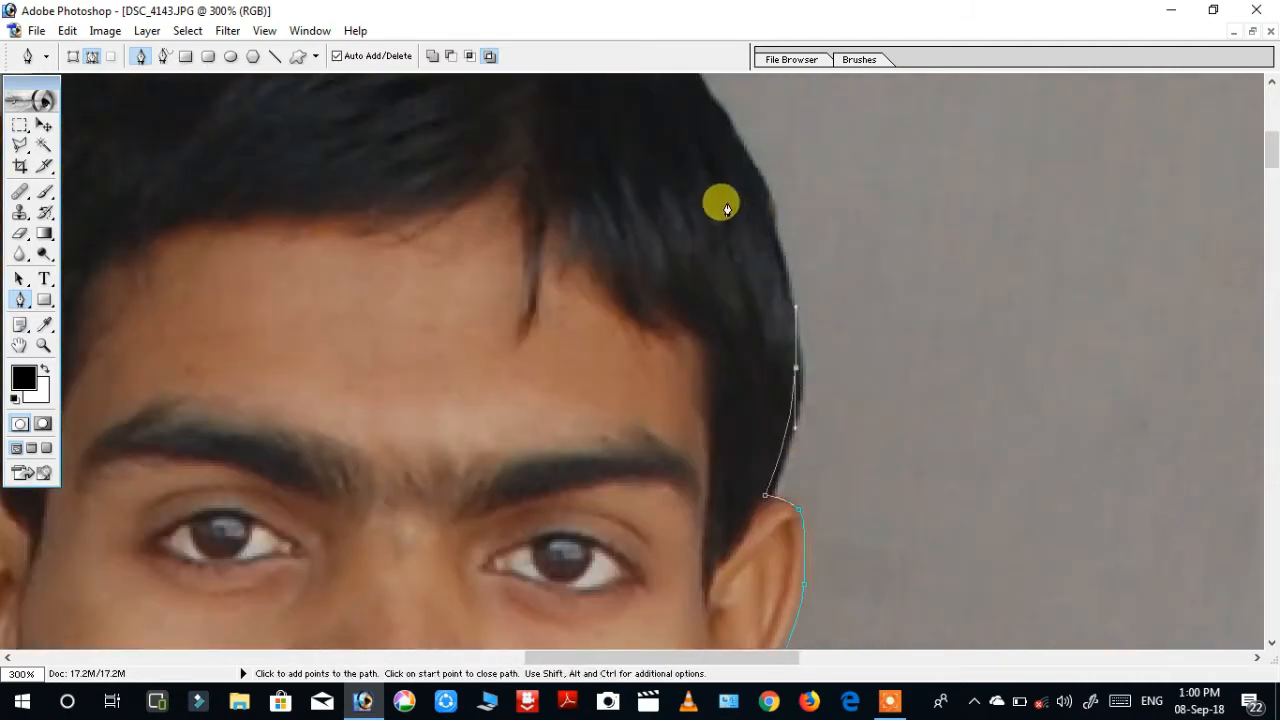
# - Run the path over the top of the man's hair and down its other side
pyautogui.moveTo(720, 116); pyautogui.dragTo(811, 305)
pyautogui.moveTo(716, 285); pyautogui.dragTo(697, 287)
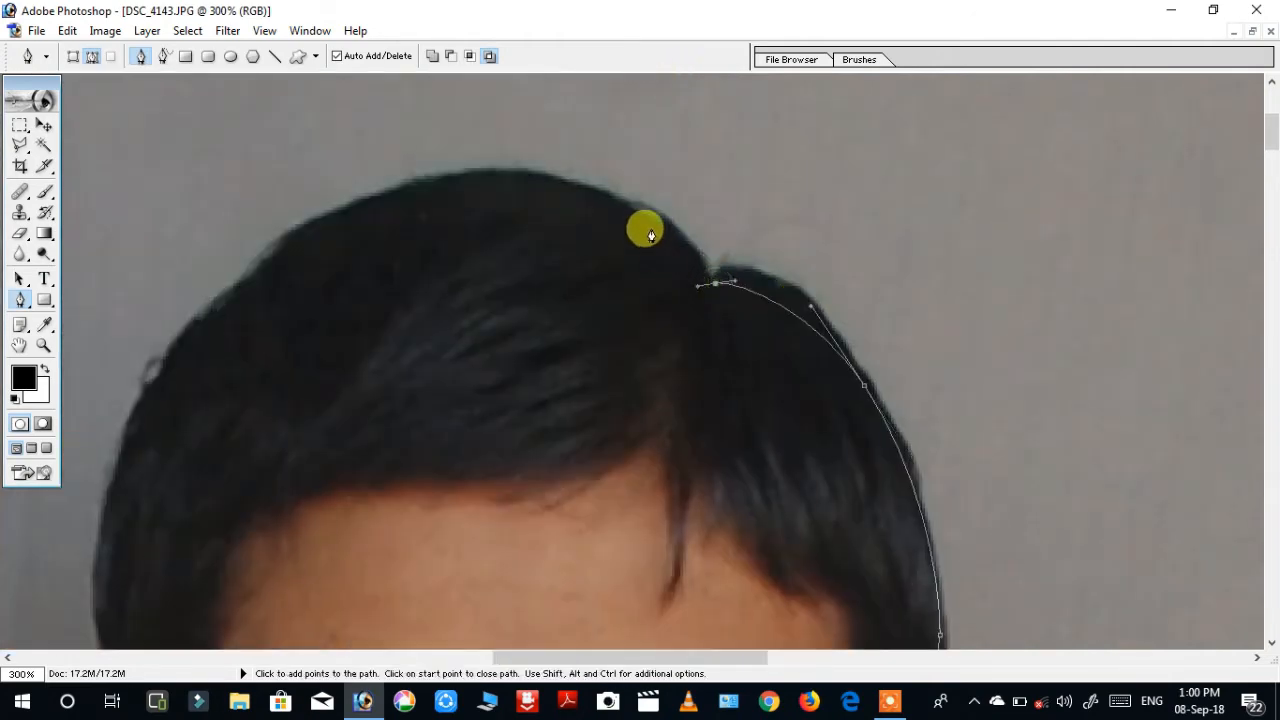
pyautogui.moveTo(487, 183); pyautogui.dragTo(635, 135)
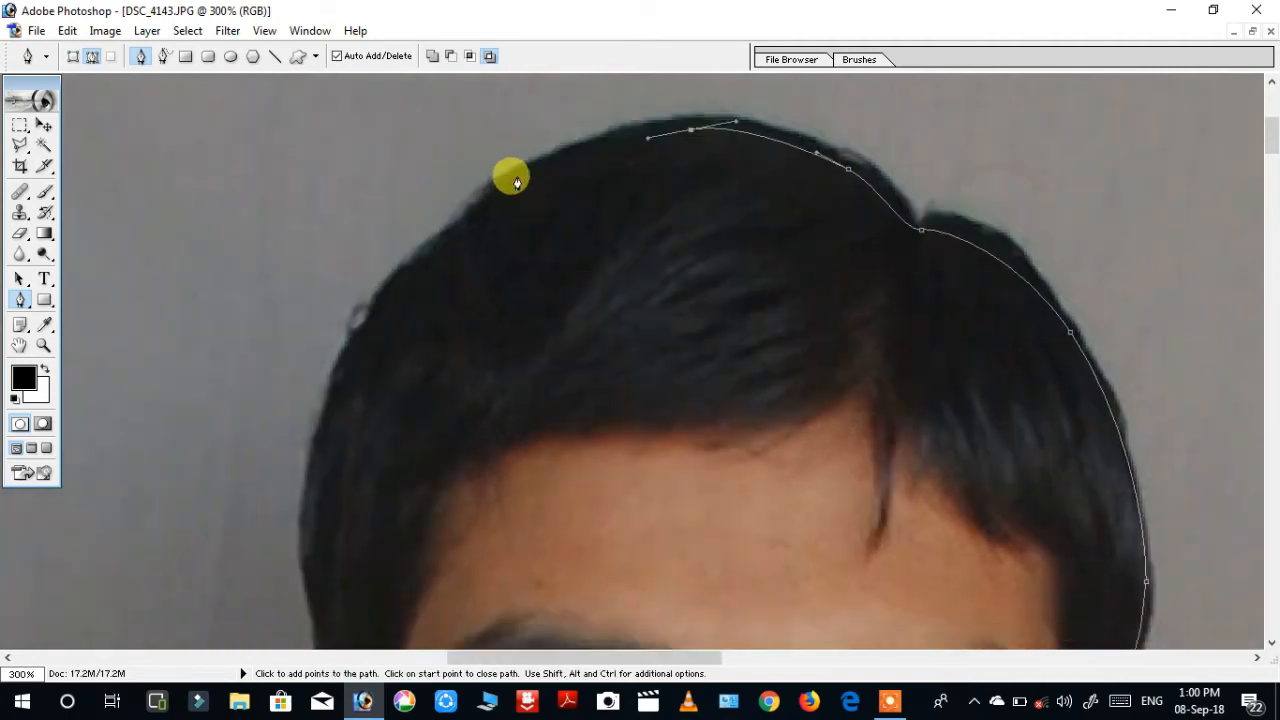
pyautogui.moveTo(388, 298); pyautogui.dragTo(328, 380)
# - Trace the opposite ear, undoing one misplaced point, and continue the path down the cheek and jaw to the neck
pyautogui.moveTo(341, 492); pyautogui.dragTo(331, 379)
pyautogui.hotkey('ctrl', 'z')
pyautogui.moveTo(347, 463); pyautogui.dragTo(354, 479)
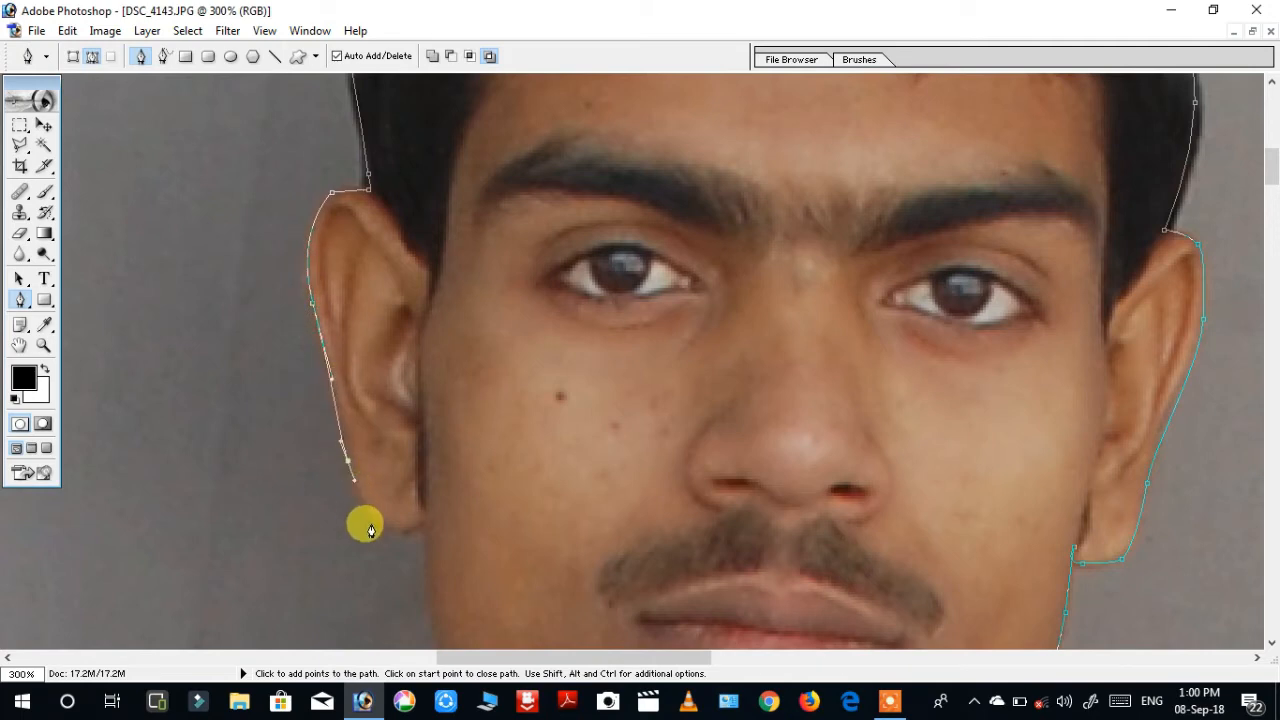
pyautogui.moveTo(422, 530); pyautogui.dragTo(391, 177)
pyautogui.moveTo(406, 302); pyautogui.dragTo(447, 374)
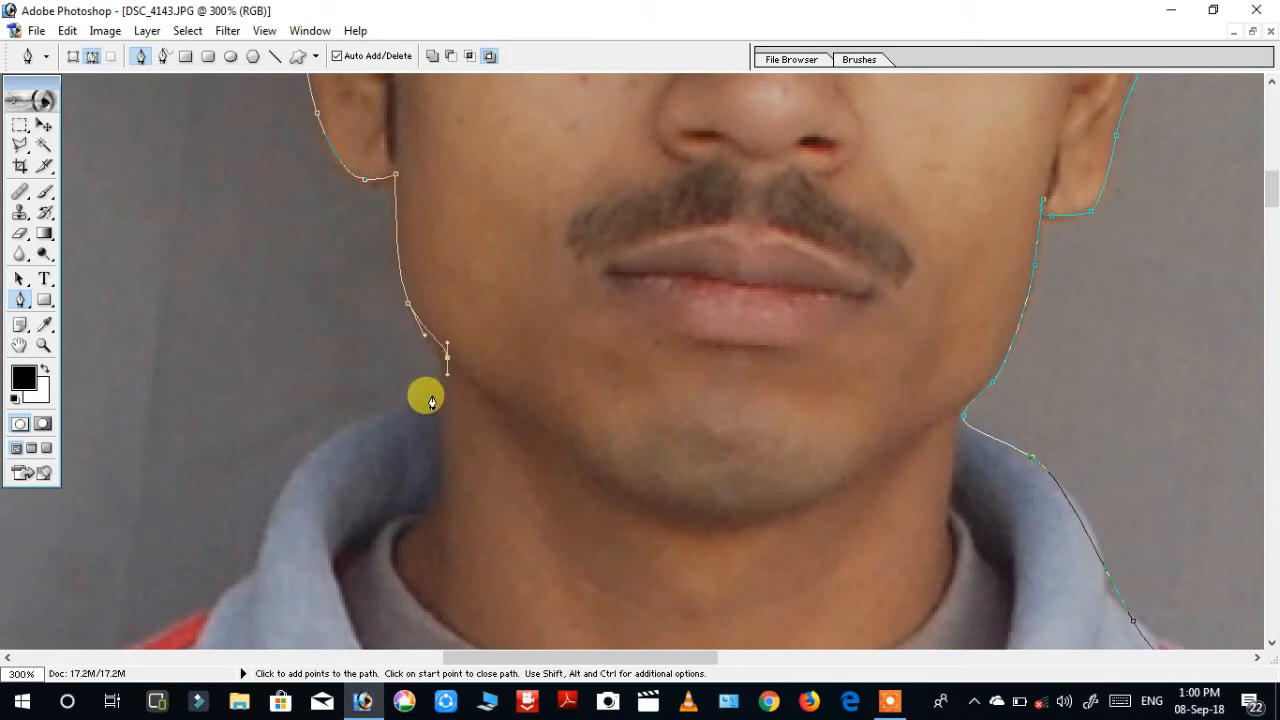
# - Continue the path along the collar and over the striped second shoulder
pyautogui.moveTo(349, 427); pyautogui.dragTo(499, 149)
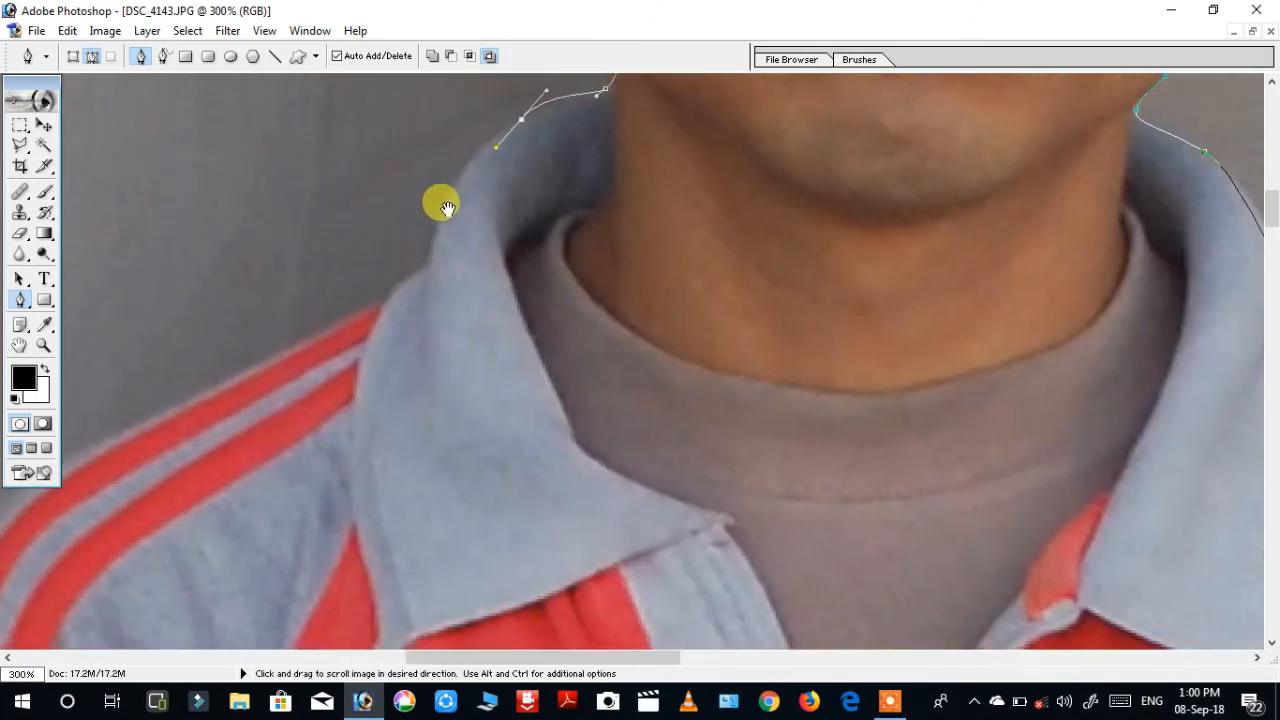
pyautogui.moveTo(434, 230); pyautogui.dragTo(487, 208)
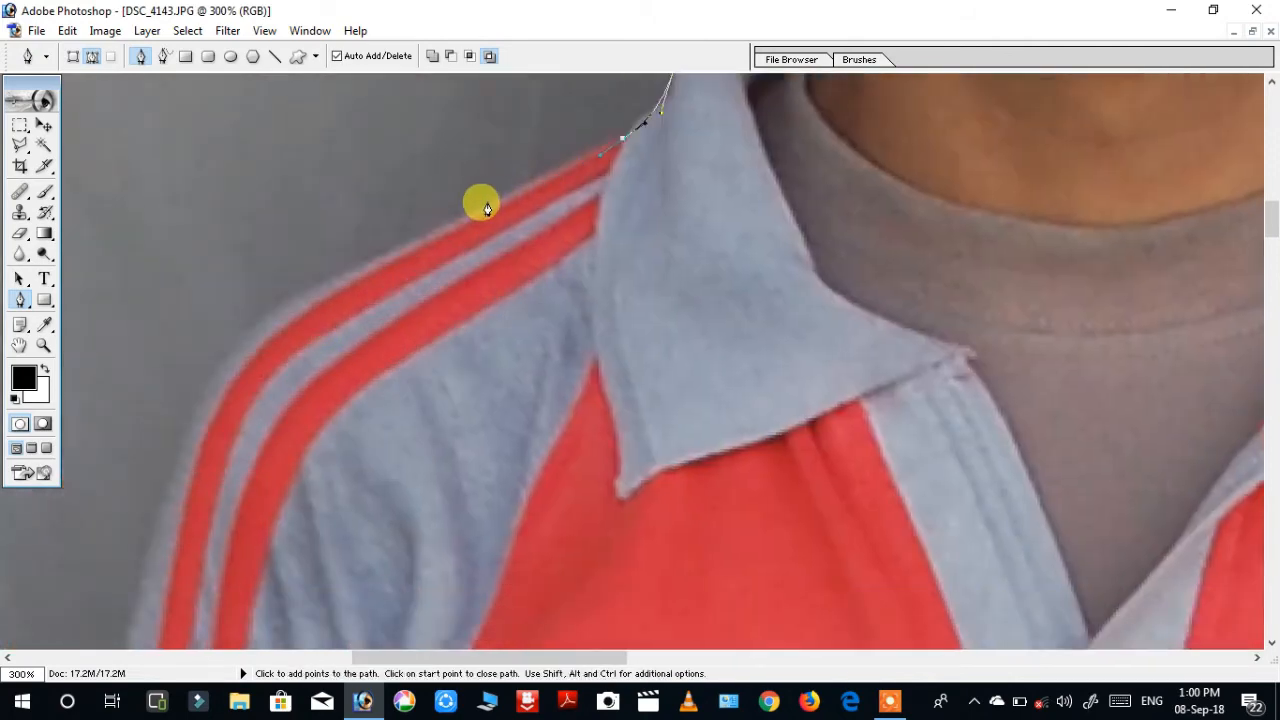
pyautogui.moveTo(430, 237); pyautogui.dragTo(378, 268)
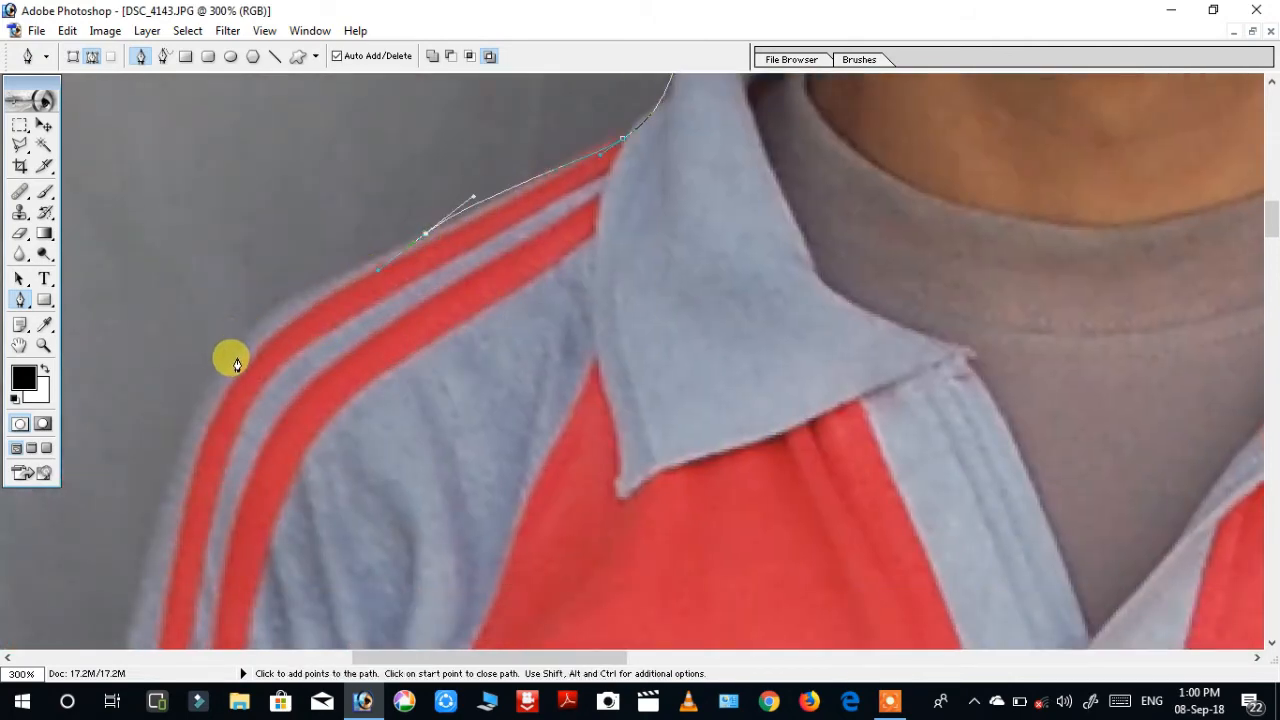
pyautogui.moveTo(232, 361); pyautogui.dragTo(189, 425)
# - Trace the path down the outer edge of the second upper sleeve
pyautogui.moveTo(130, 638); pyautogui.dragTo(169, 243)
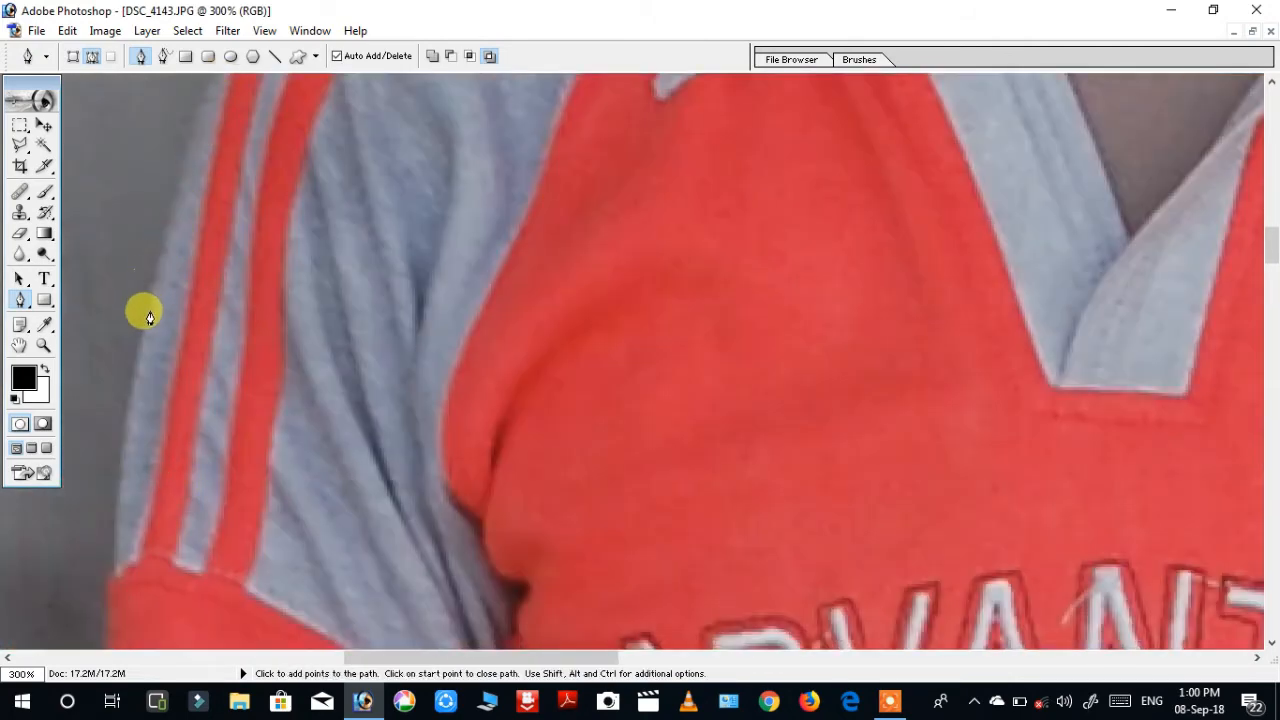
pyautogui.moveTo(148, 316); pyautogui.dragTo(143, 384)
pyautogui.moveTo(115, 620); pyautogui.dragTo(118, 232)
pyautogui.click(78, 605)
pyautogui.moveTo(78, 605); pyautogui.dragTo(126, 243)
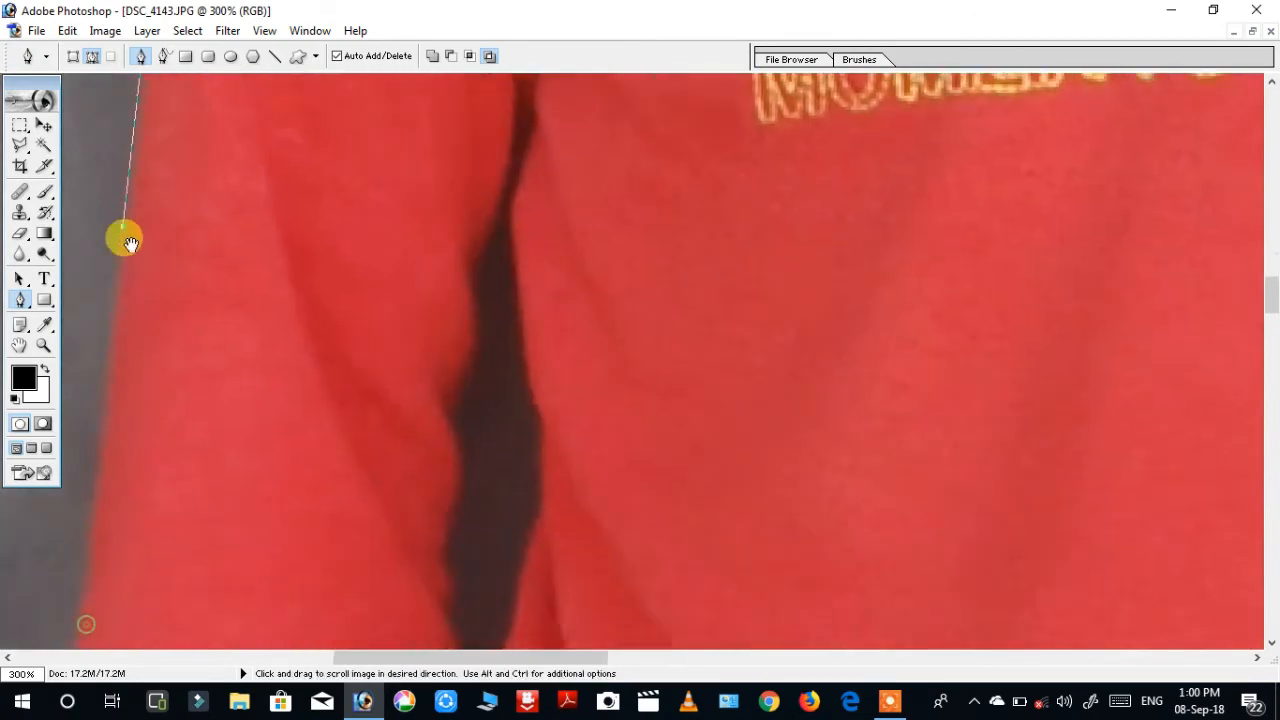
# - Trace the path down the outer edge of the second lower sleeve and close it at its starting point
pyautogui.moveTo(105, 455); pyautogui.dragTo(106, 168)
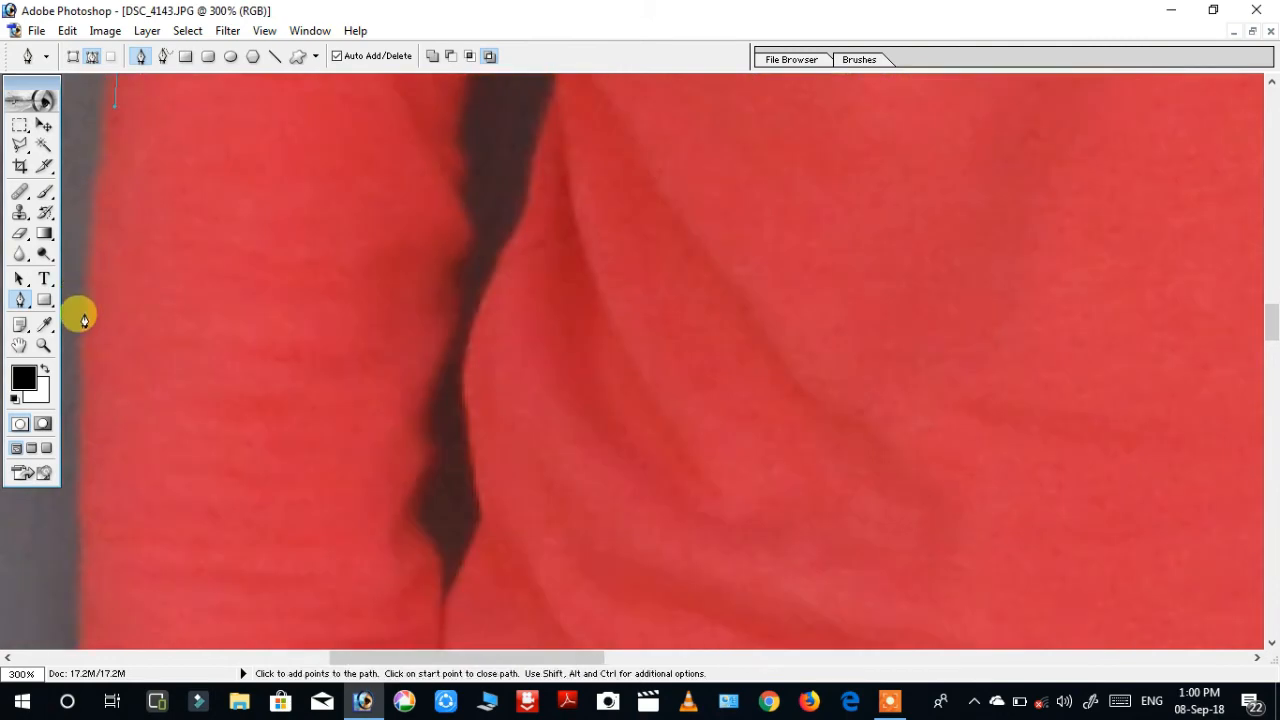
pyautogui.moveTo(86, 343); pyautogui.dragTo(88, 405)
pyautogui.moveTo(103, 586); pyautogui.dragTo(193, 82)
pyautogui.moveTo(190, 258); pyautogui.dragTo(190, 318)
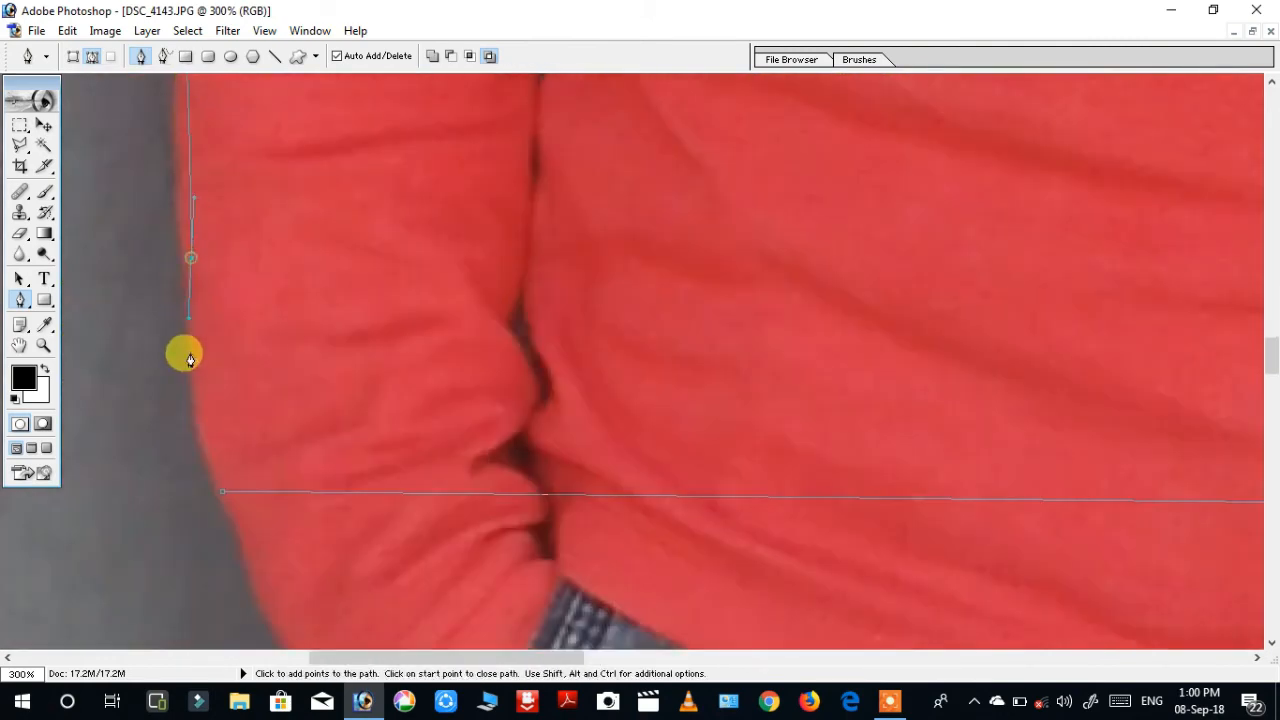
pyautogui.moveTo(207, 440); pyautogui.dragTo(211, 455)
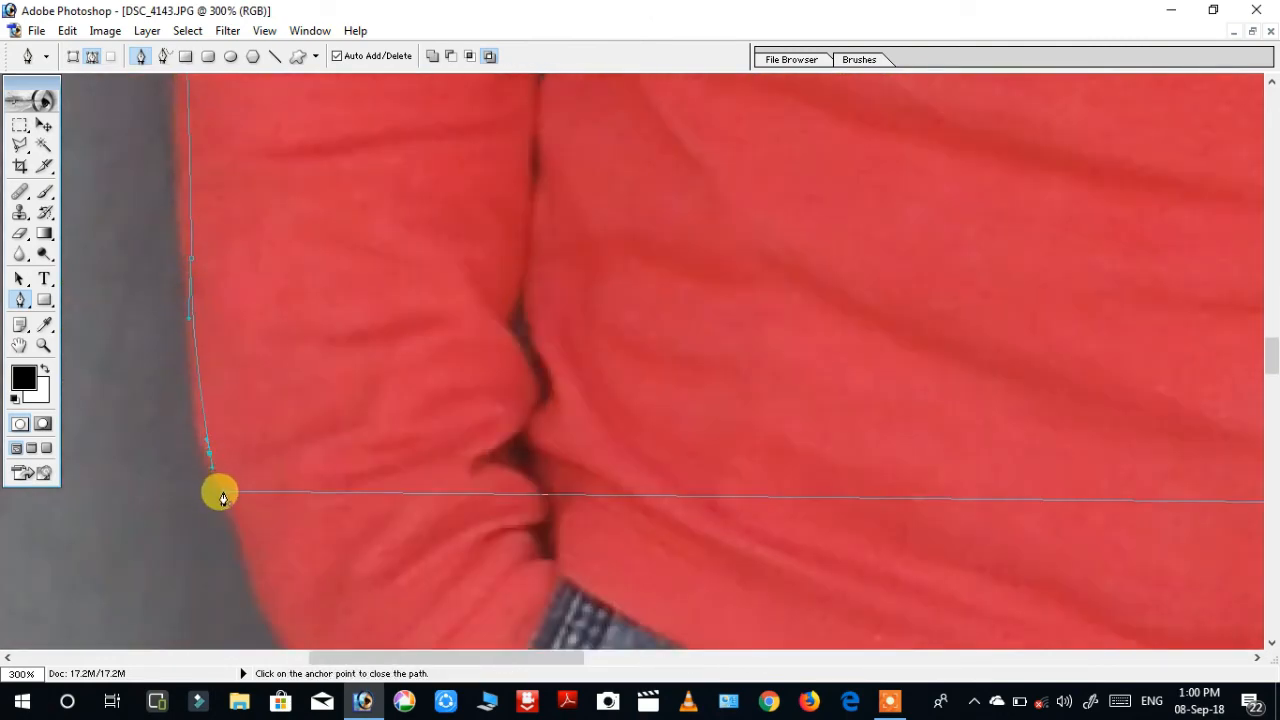
pyautogui.click(223, 495)
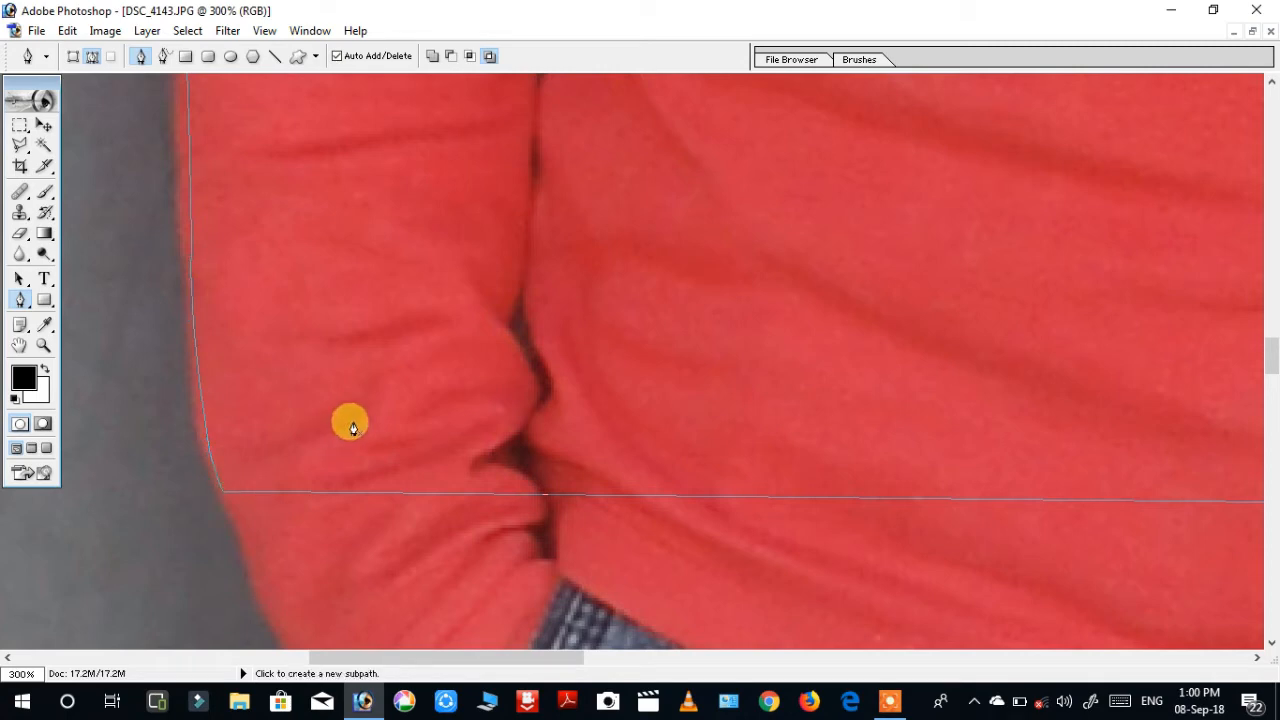
# - Convert the closed path around the man into a new anti-aliased selection with a feather radius of 0 pixels
pyautogui.rightClick(812, 344)
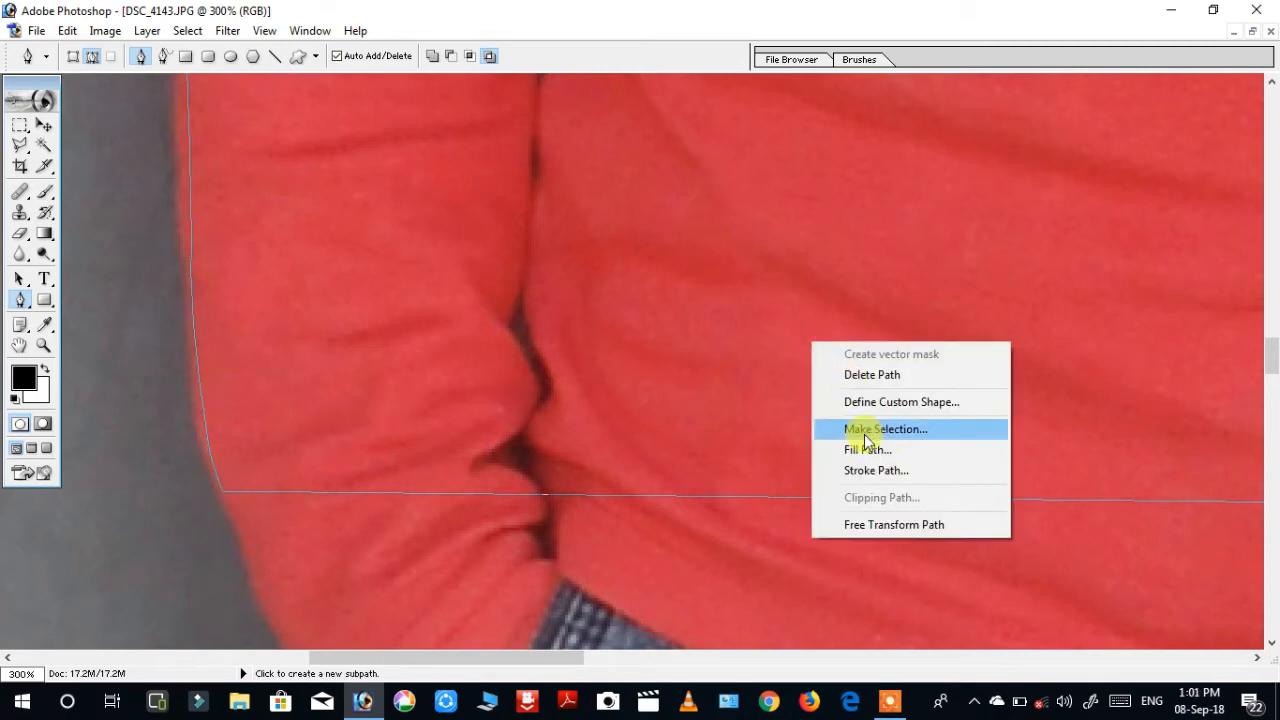
pyautogui.click(905, 437)
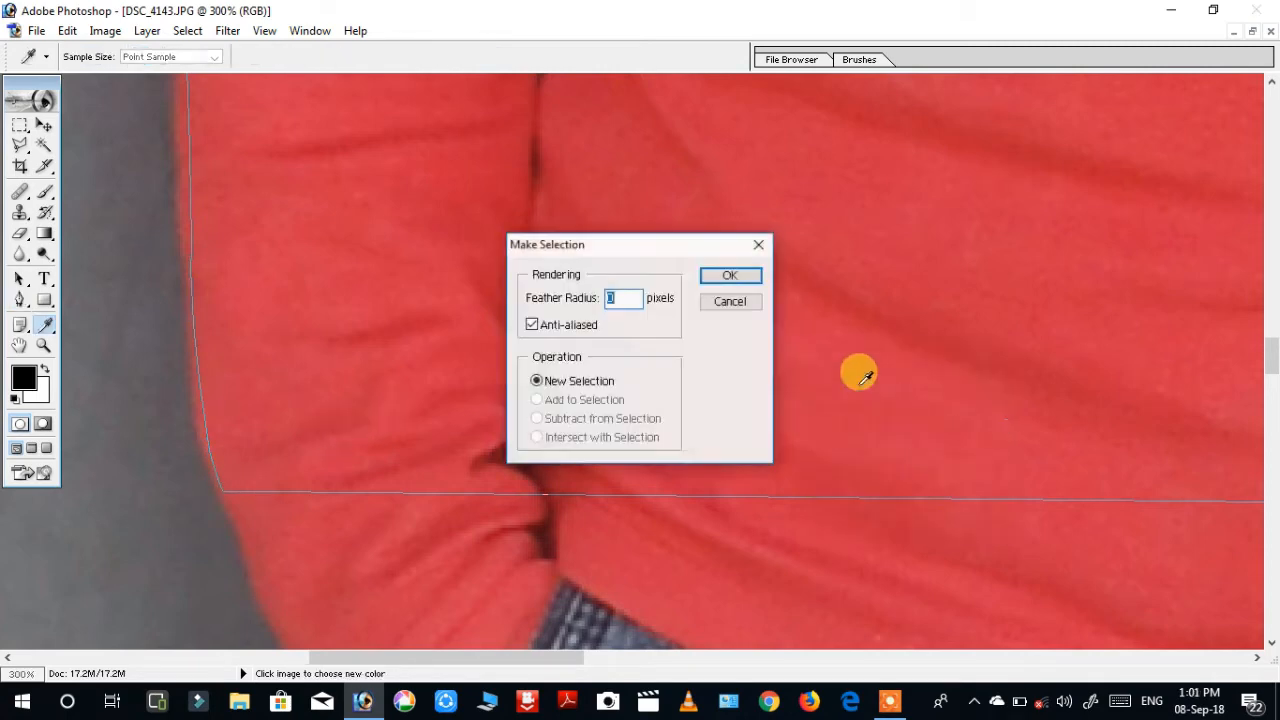
pyautogui.click(727, 278)
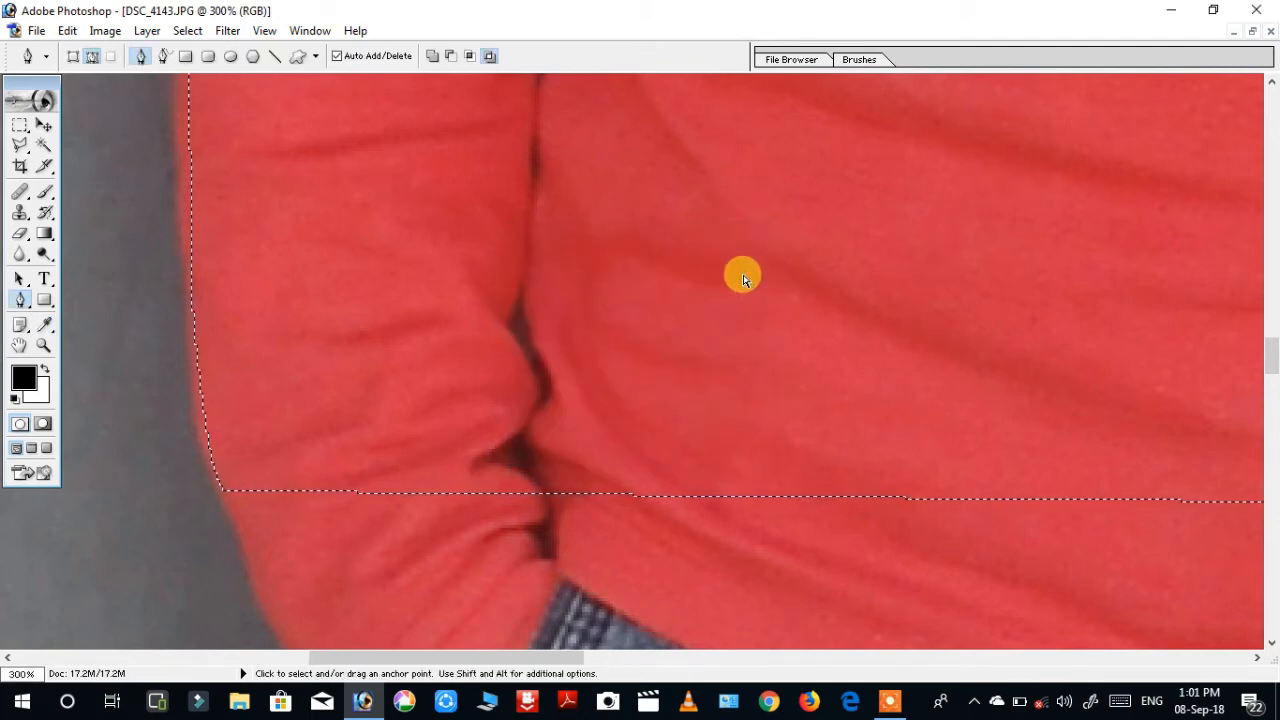
pyautogui.hotkey('ctrl', '-')
pyautogui.hotkey('ctrl', '-')
pyautogui.hotkey('ctrl', '-')
pyautogui.hotkey('ctrl', '-')
pyautogui.hotkey('ctrl', '-')
pyautogui.hotkey('ctrl', '-')
pyautogui.hotkey('ctrl', '-')
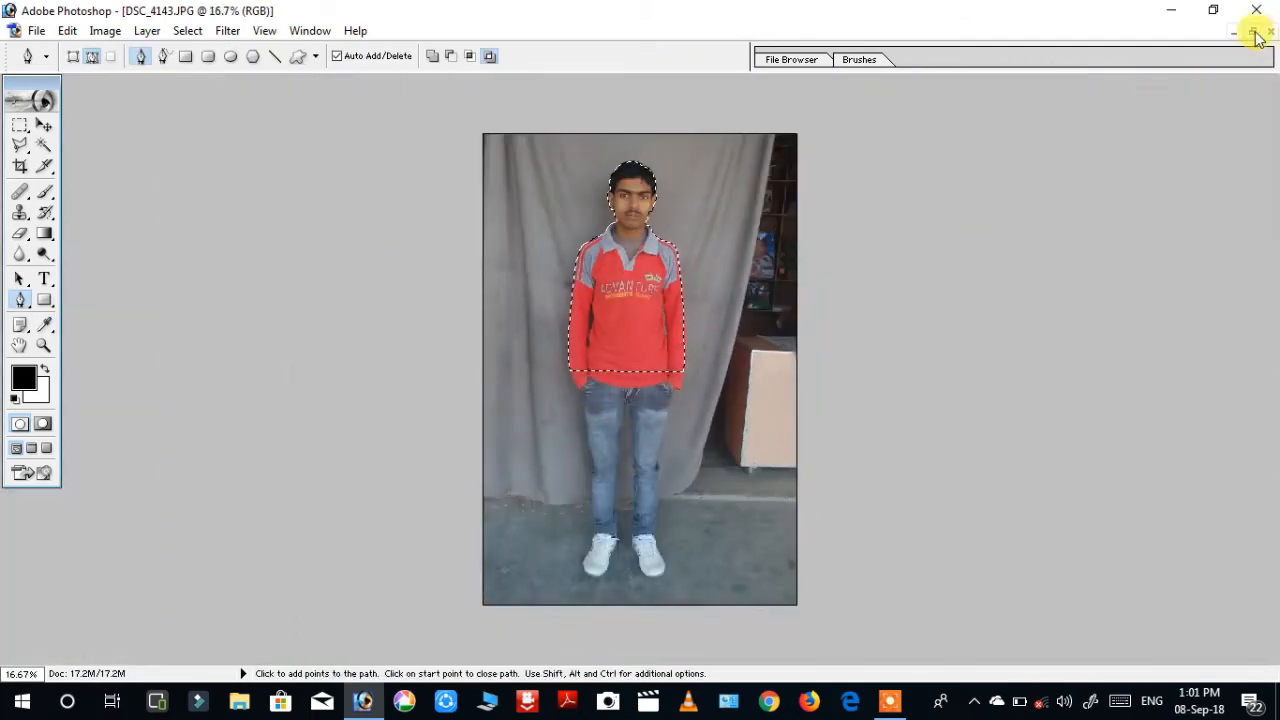
# - Restore the man's photo to a floating window and shift the selected man and woman slightly within their own photos with the Move tool
pyautogui.click(1255, 35)
pyautogui.click(43, 125)
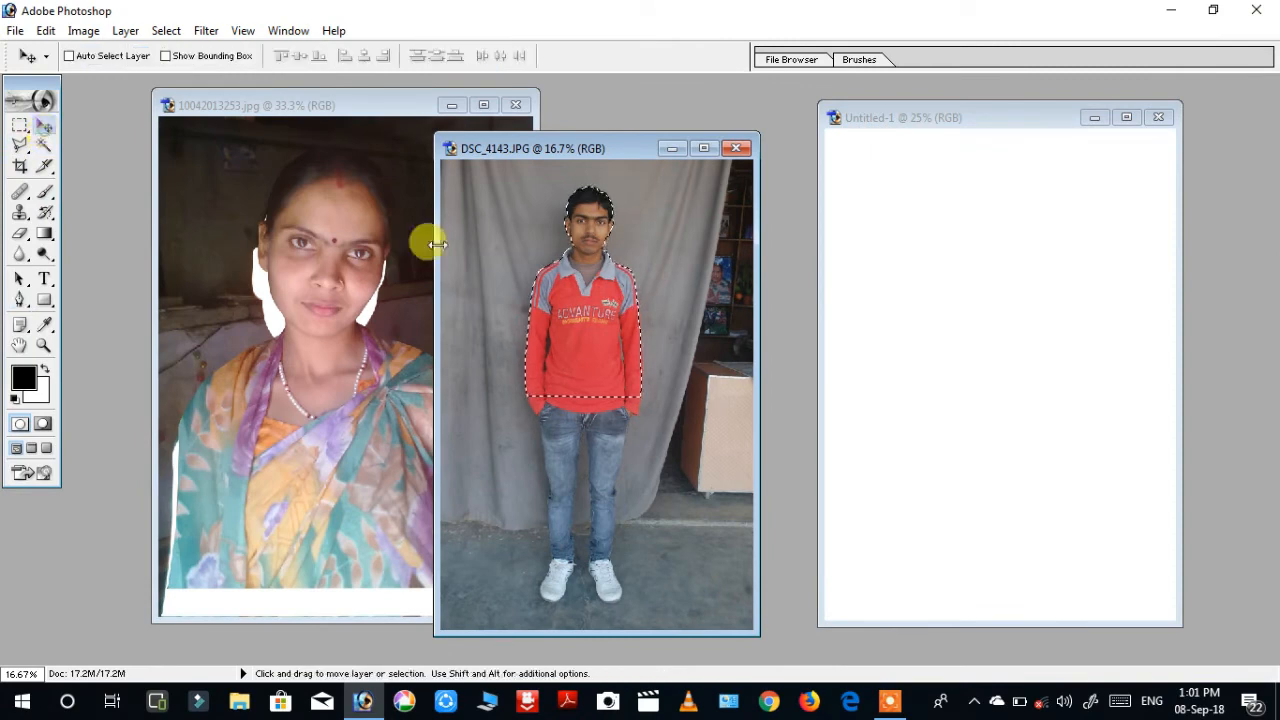
pyautogui.moveTo(605, 151); pyautogui.dragTo(660, 156)
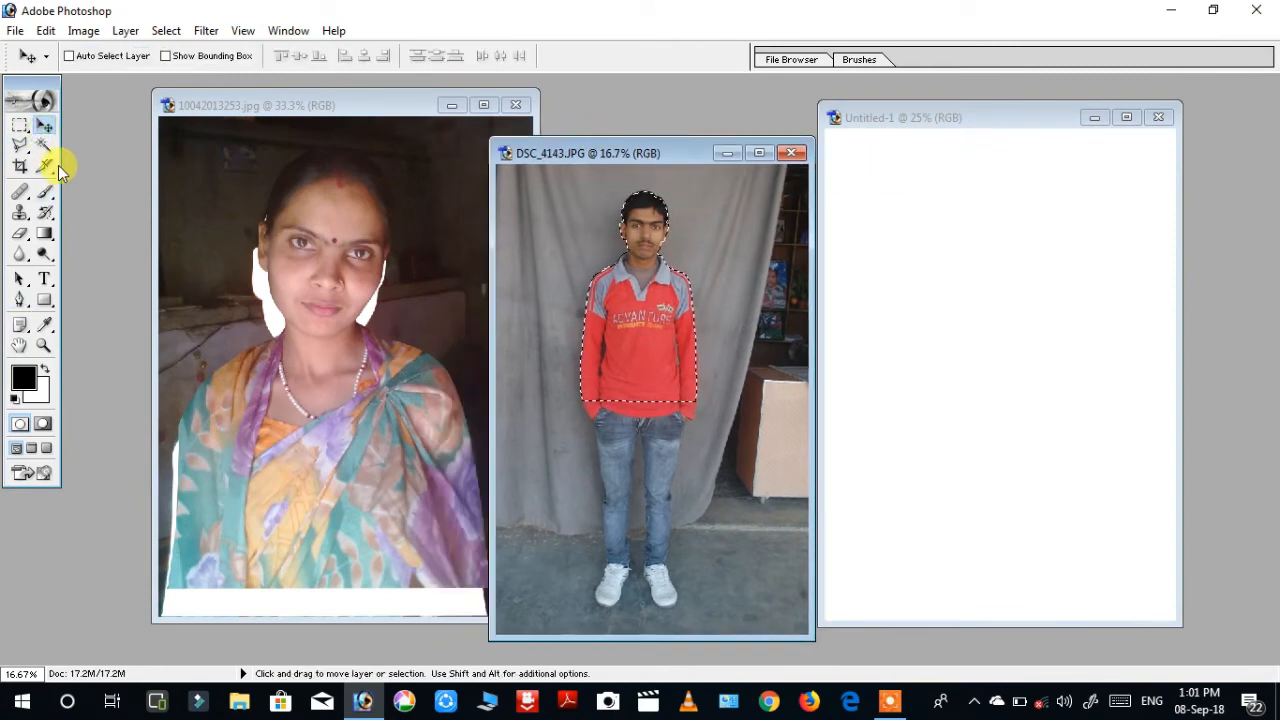
pyautogui.moveTo(649, 290)
pyautogui.mouseDown()
pyautogui.moveTo(734, 362)
pyautogui.moveTo(579, 414)
pyautogui.moveTo(653, 309)
pyautogui.mouseUp()
pyautogui.moveTo(341, 412); pyautogui.dragTo(385, 409)
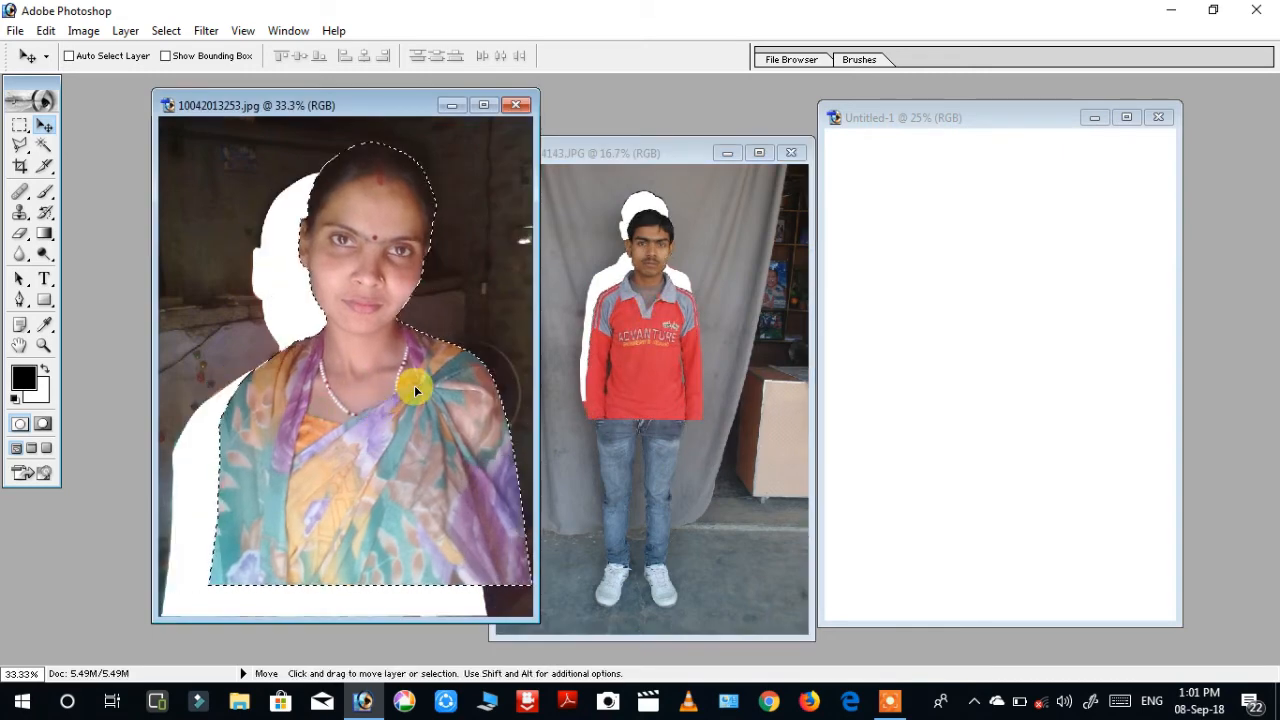
pyautogui.click(667, 332)
pyautogui.moveTo(667, 332); pyautogui.dragTo(689, 336)
# - Bring the blank Untitled-1 document forward and place its floating window partly over the man's photo
pyautogui.click(1158, 194)
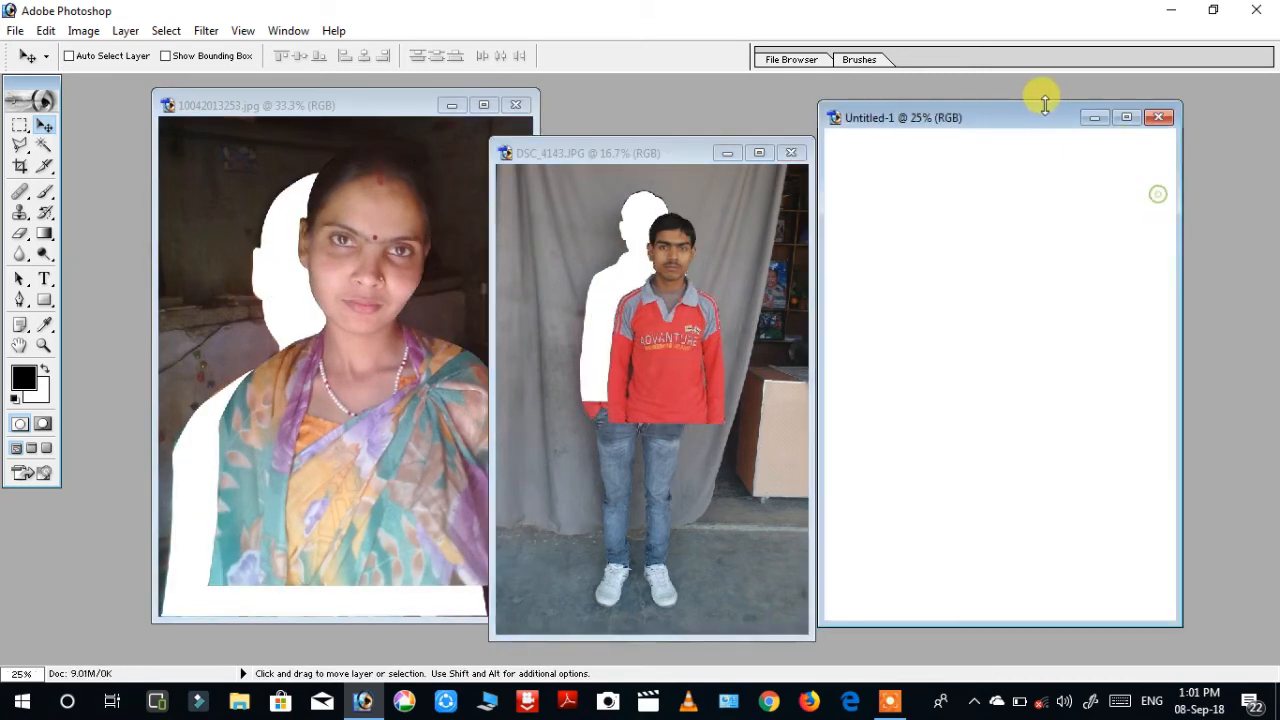
pyautogui.moveTo(1055, 118); pyautogui.dragTo(901, 114)
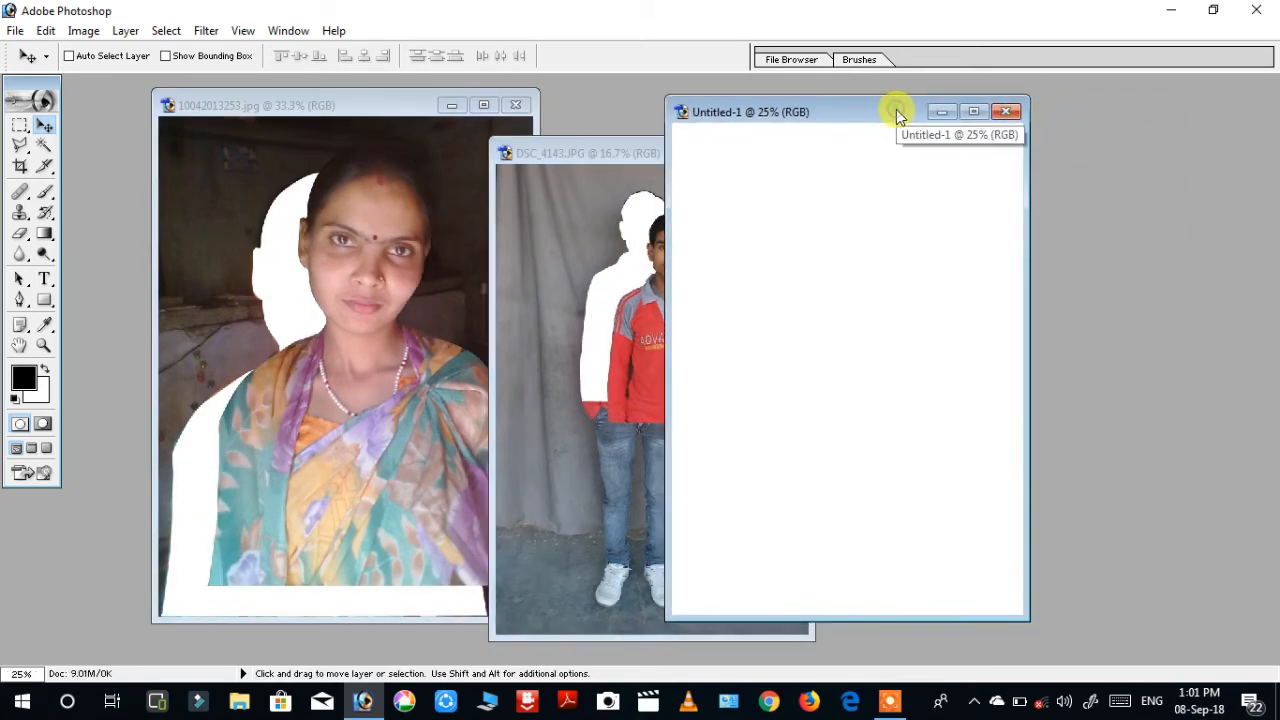
pyautogui.doubleClick(896, 110)
pyautogui.click(1256, 33)
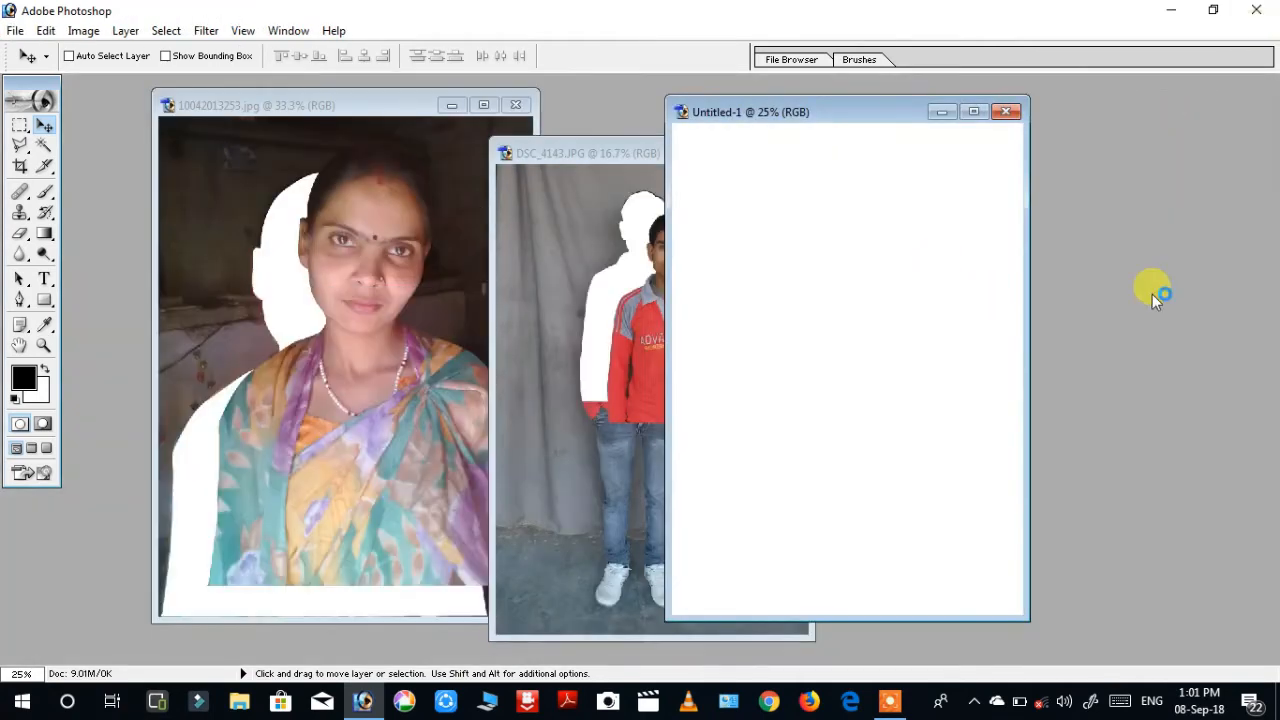
# - Open the 5x7 landscape image from the studio background jpeg folder, found under All Studio Work on drive F:
pyautogui.click(15, 30)
pyautogui.click(45, 75)
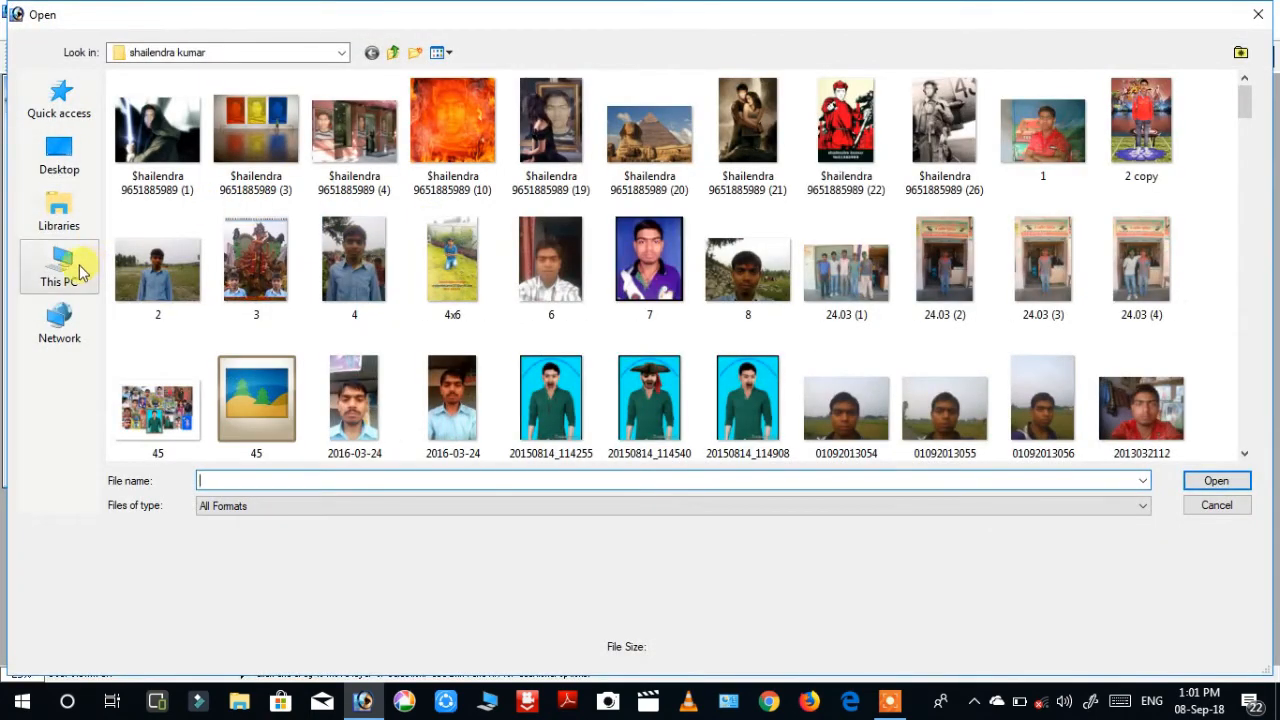
pyautogui.click(62, 265)
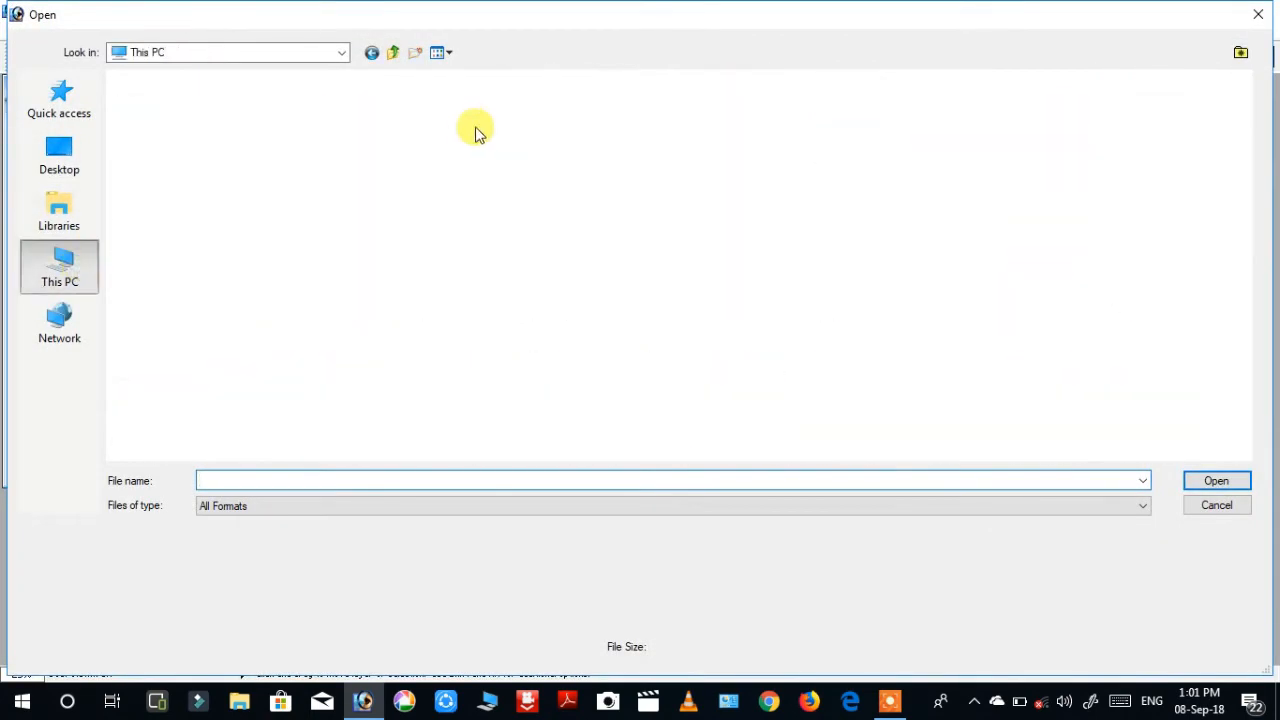
pyautogui.doubleClick(586, 237)
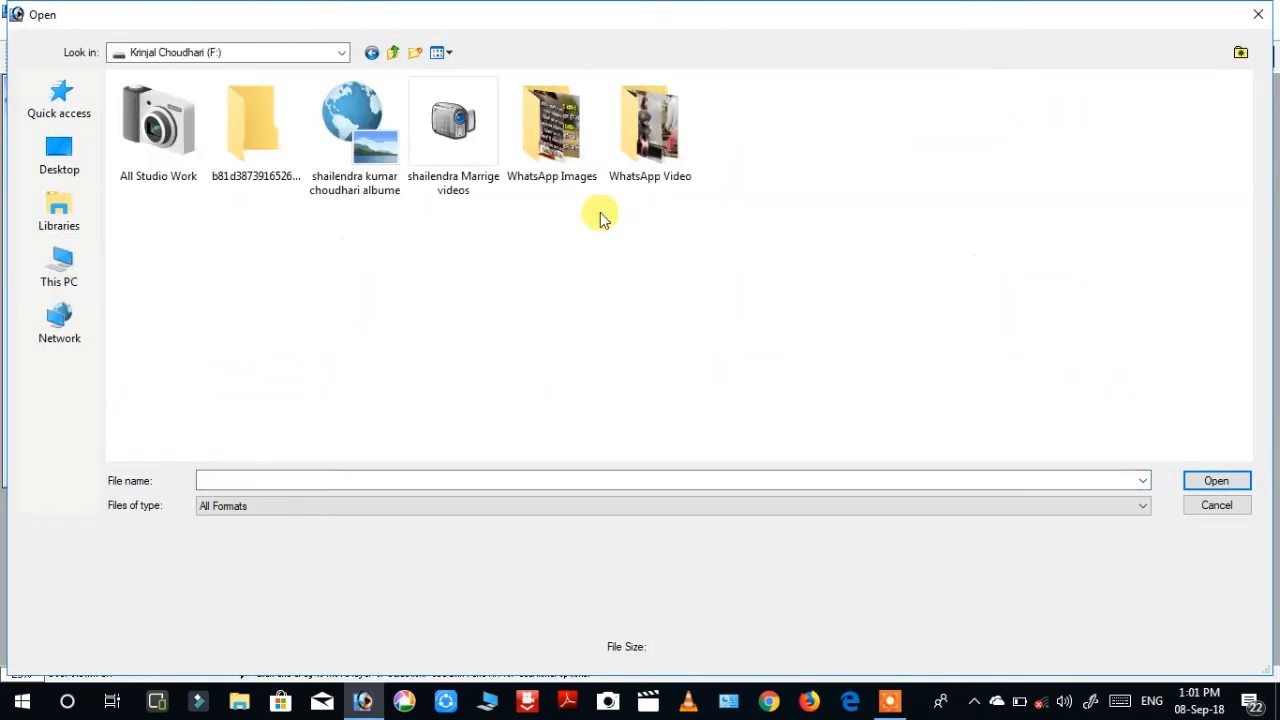
pyautogui.doubleClick(183, 180)
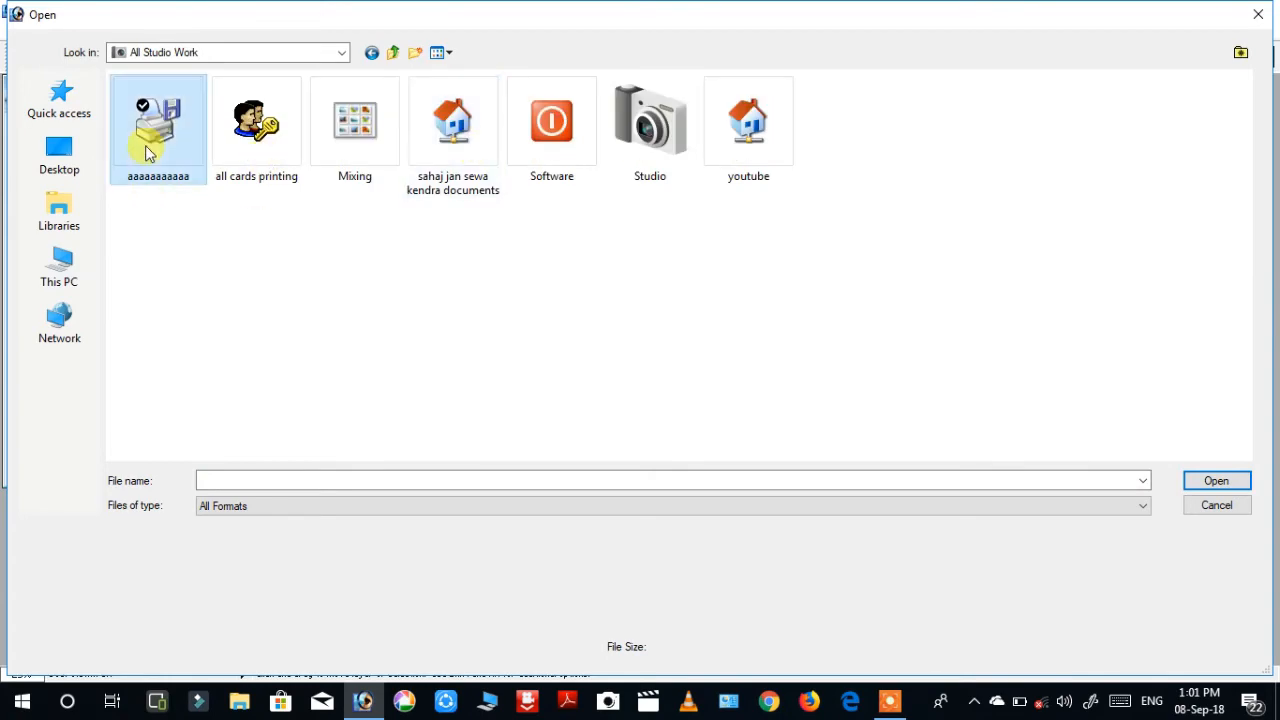
pyautogui.doubleClick(145, 150)
pyautogui.doubleClick(709, 122)
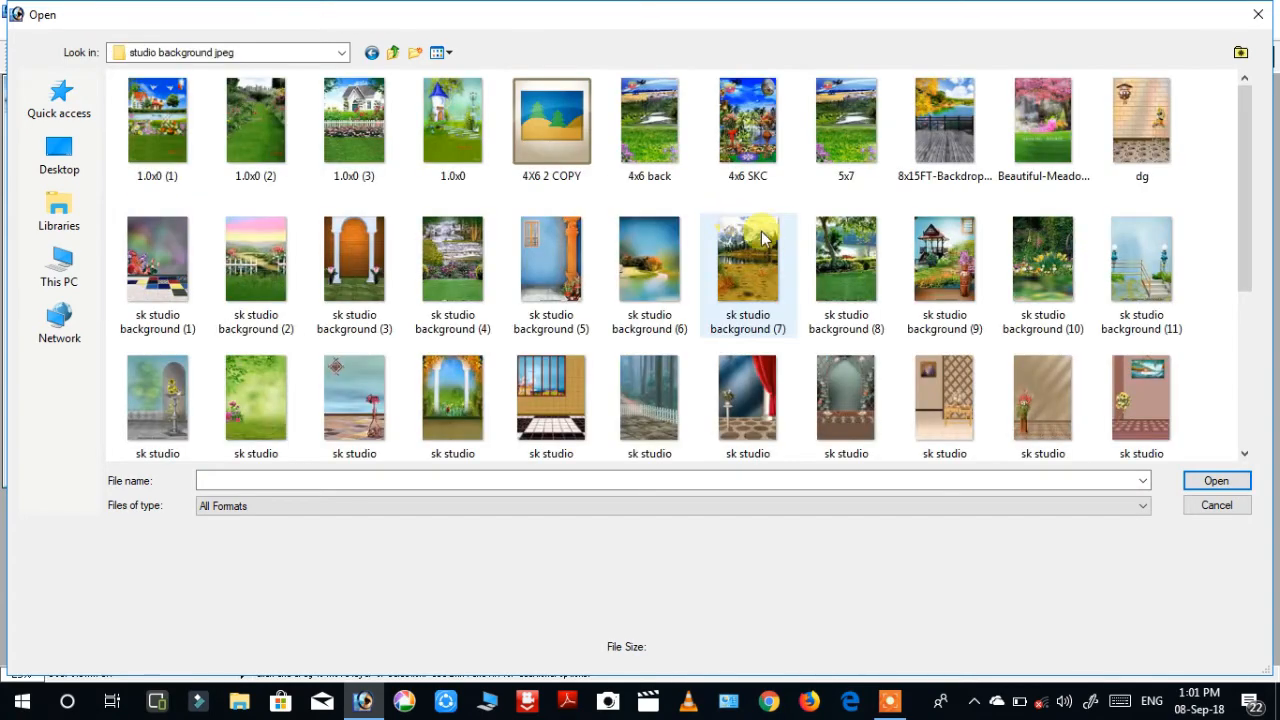
pyautogui.doubleClick(849, 152)
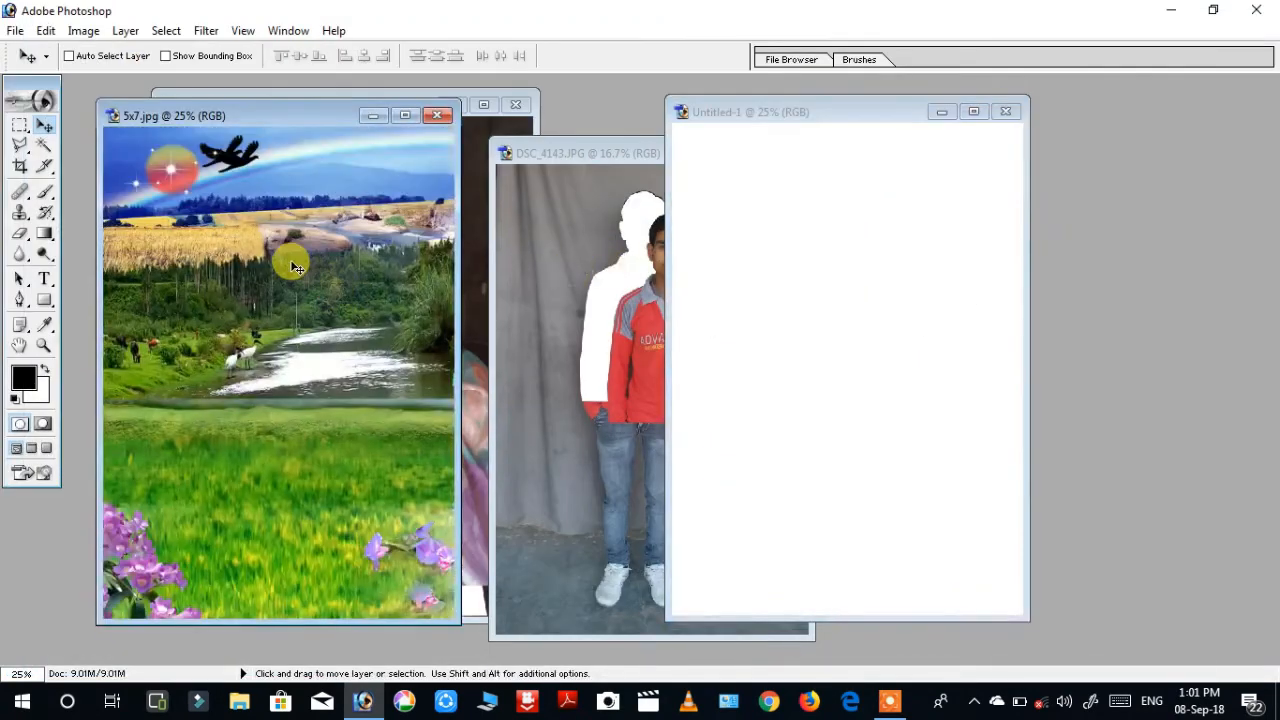
# - Copy the landscape into Untitled-1 so it covers the canvas, close 5x7.jpg and maximize Untitled-1
pyautogui.moveTo(311, 278); pyautogui.dragTo(845, 298)
pyautogui.click(437, 116)
pyautogui.doubleClick(847, 108)
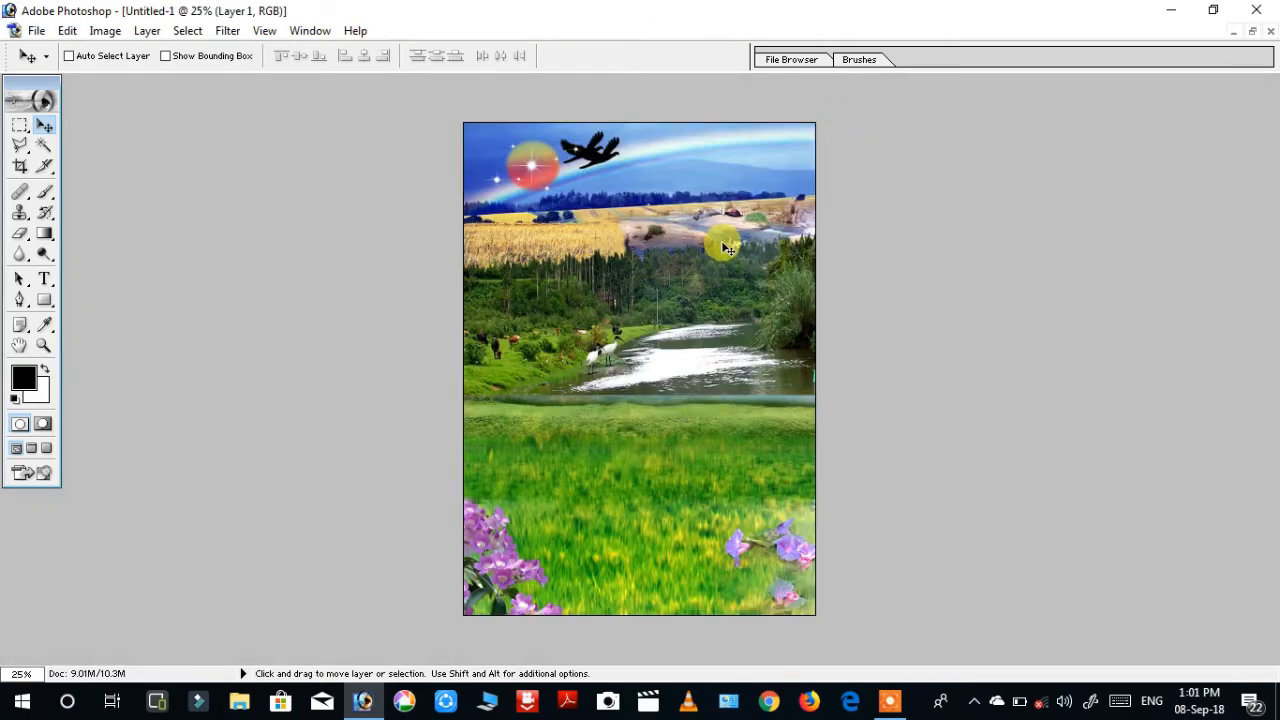
# - Free-transform the landscape layer to 102.4% width, keeping its height at 100%
pyautogui.hotkey('ctrl', 't')
pyautogui.moveTo(816, 122)
pyautogui.mouseDown()
pyautogui.moveTo(871, 63)
pyautogui.moveTo(1014, 186)
pyautogui.moveTo(397, 350)
pyautogui.moveTo(637, 380)
pyautogui.moveTo(737, 137)
pyautogui.moveTo(820, 118)
pyautogui.mouseUp()
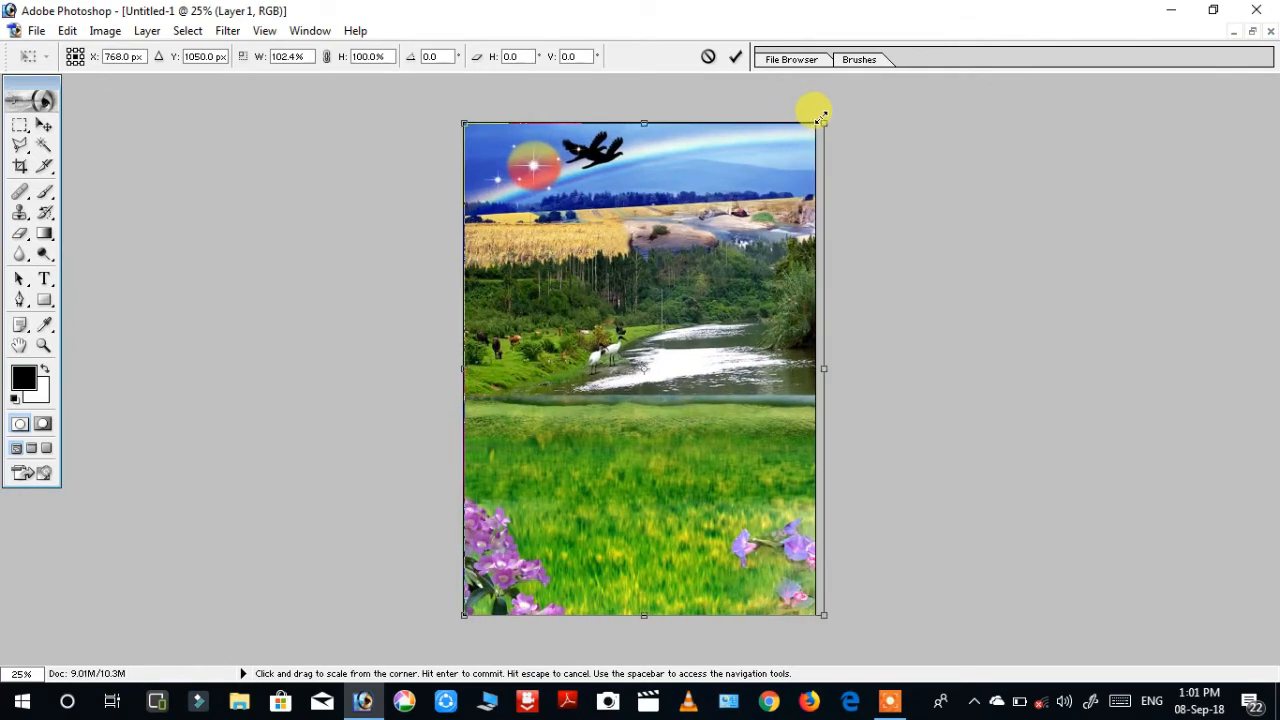
pyautogui.press('Return')
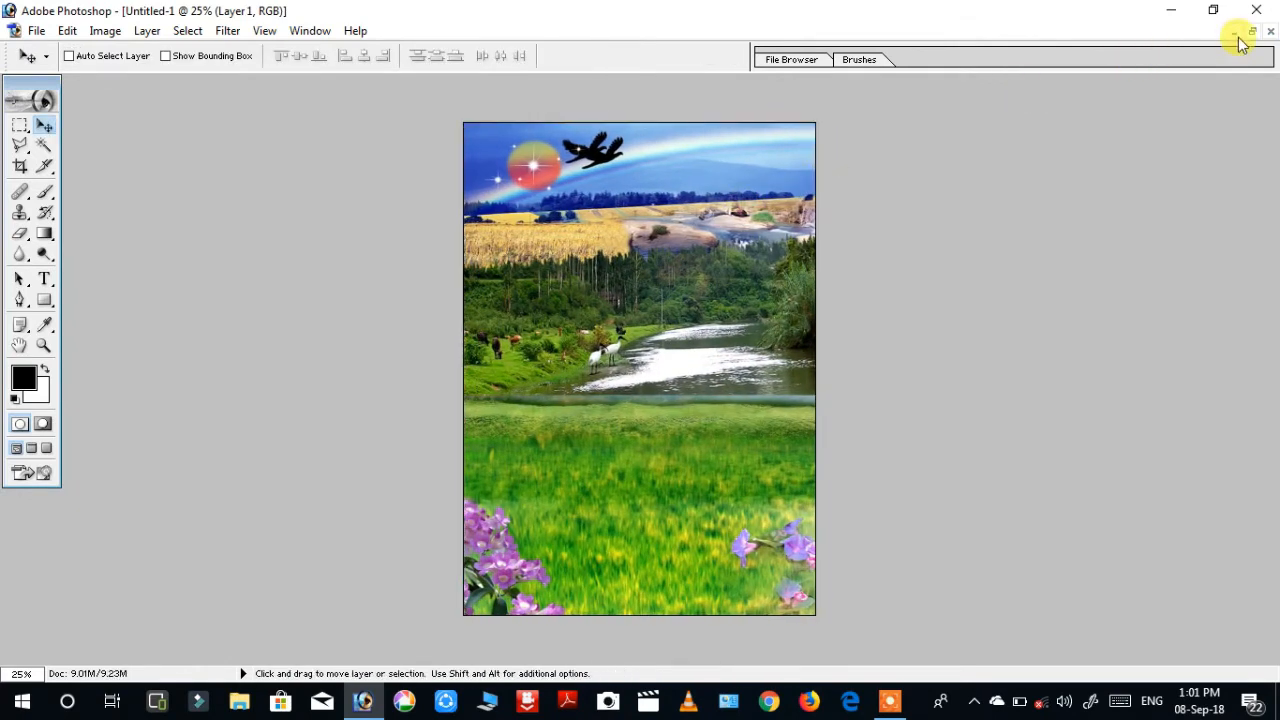
# - Set the Untitled-1 window beside the two photos and copy the selected woman from 10042013253.jpg onto the landscape
pyautogui.click(1255, 32)
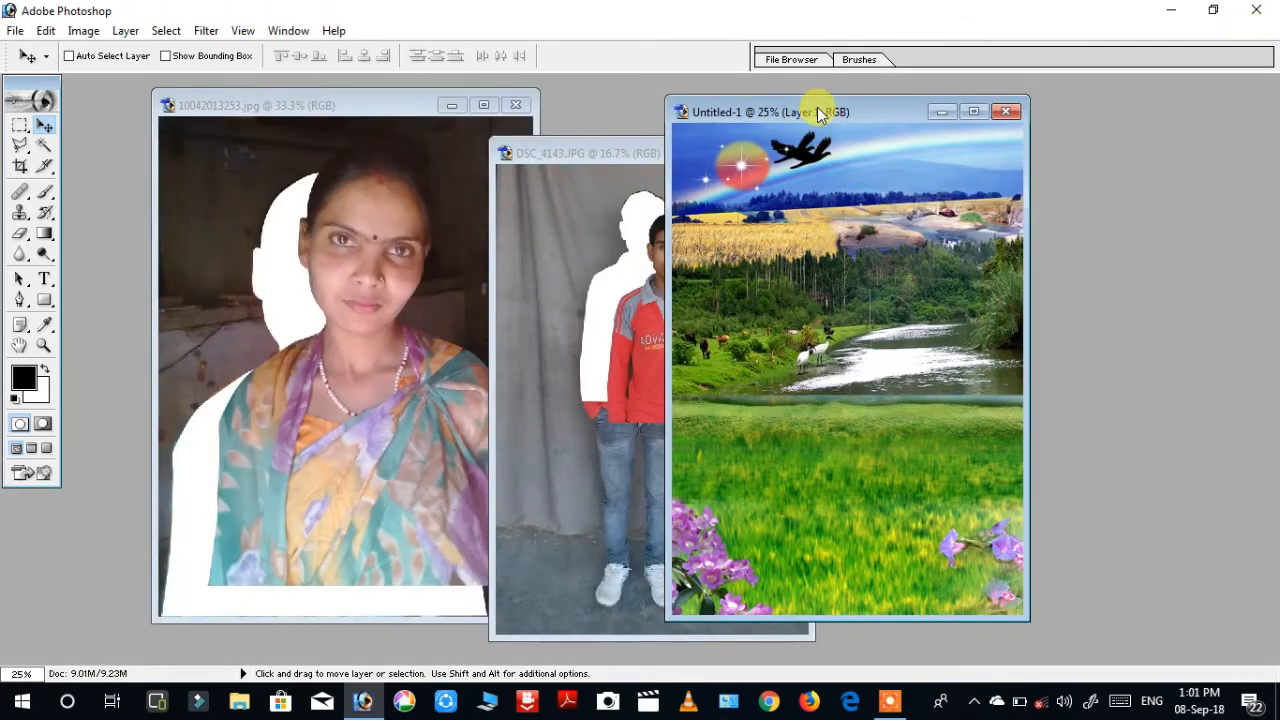
pyautogui.moveTo(817, 112); pyautogui.dragTo(931, 100)
pyautogui.click(391, 374)
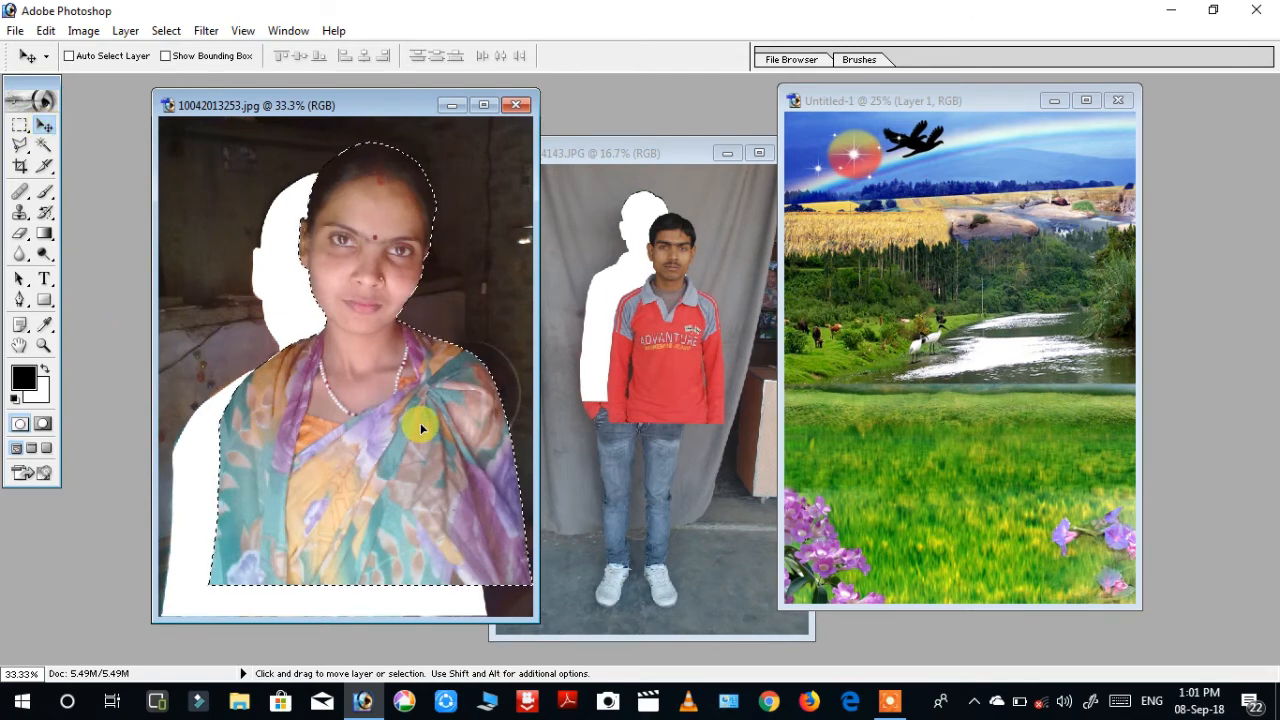
pyautogui.moveTo(346, 417); pyautogui.dragTo(908, 511)
# - Scale the woman proportionally to 69.1% and place her in the lower left corner of the landscape
pyautogui.hotkey('ctrl', 't')
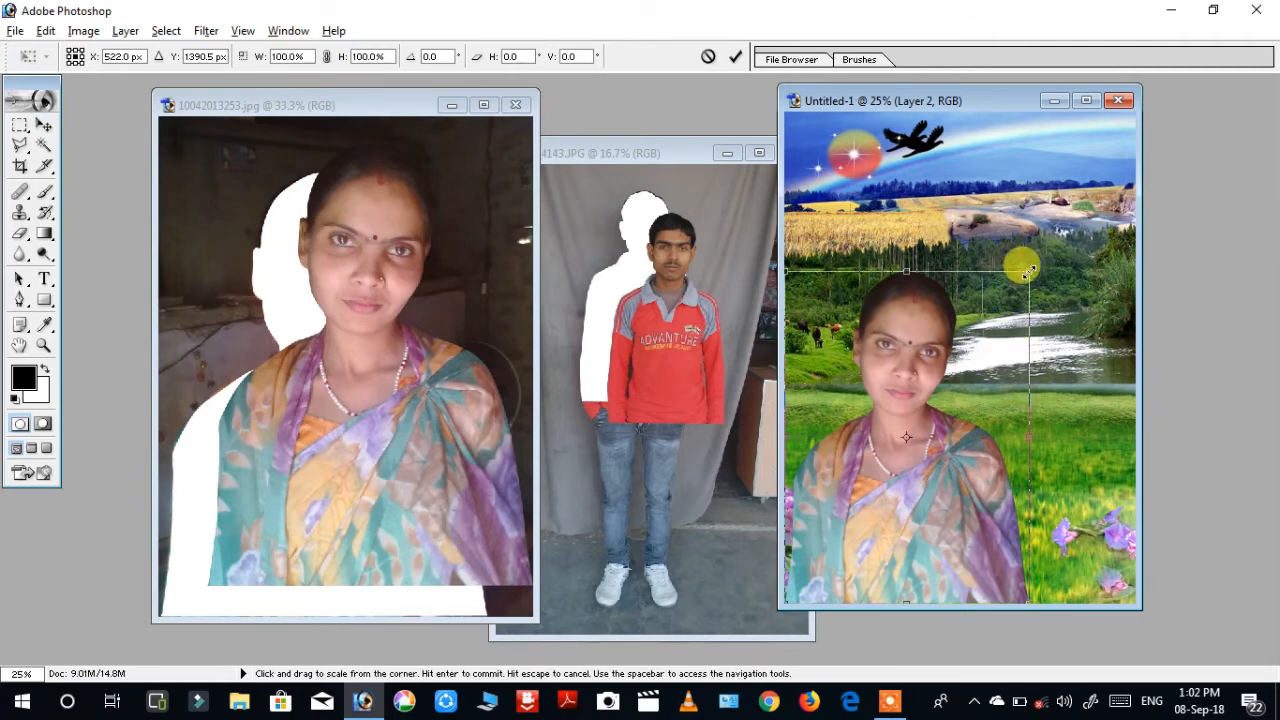
pyautogui.moveTo(1027, 270); pyautogui.dragTo(990, 323)
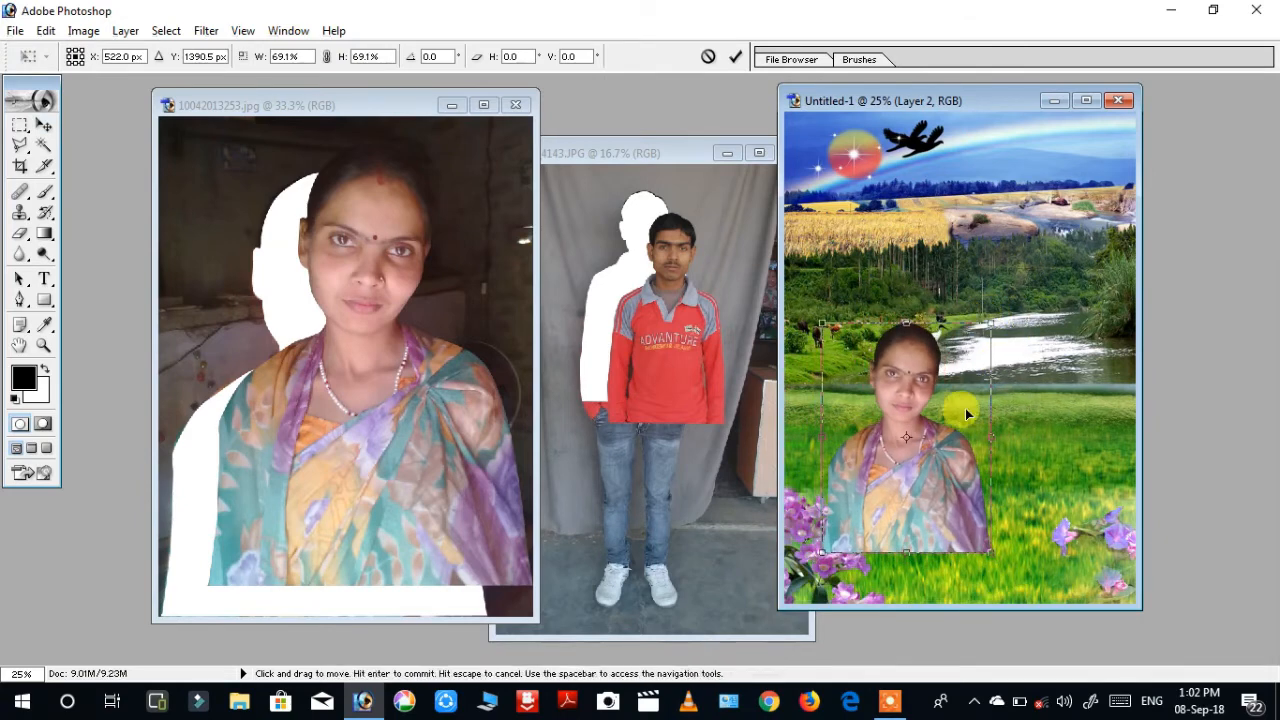
pyautogui.moveTo(965, 408); pyautogui.dragTo(918, 466)
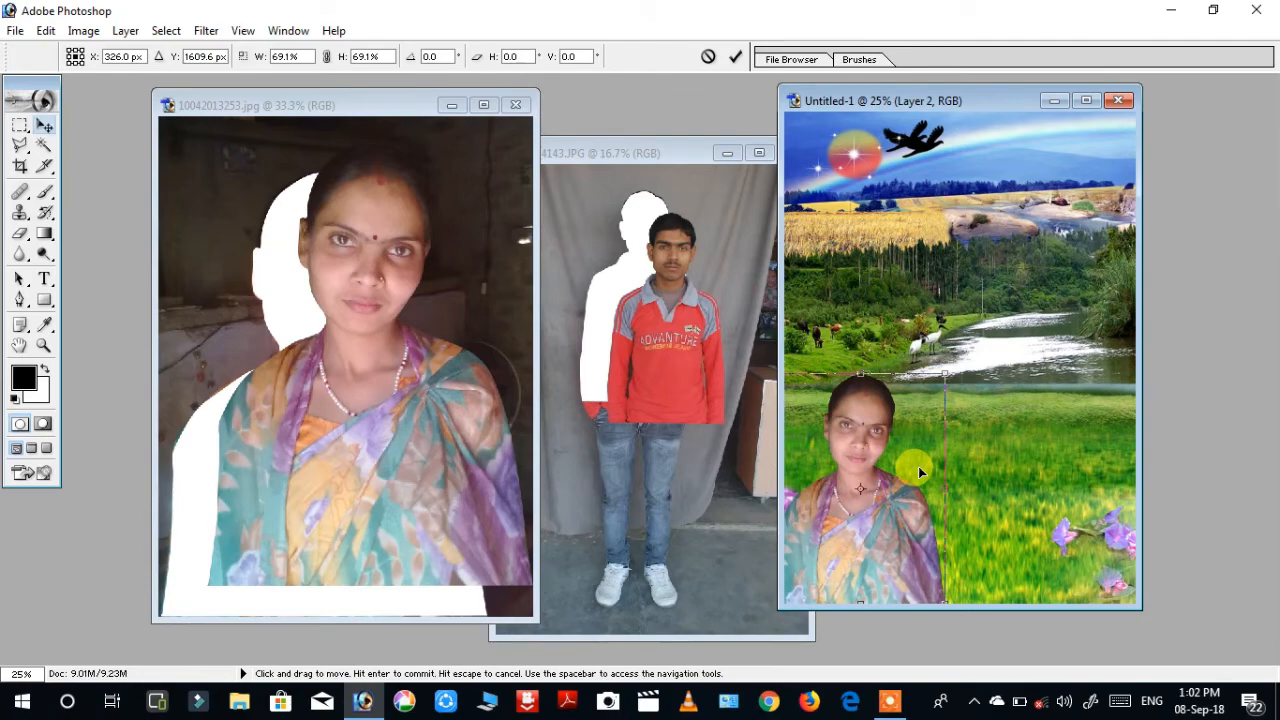
pyautogui.press('Return')
# - Copy the selected man from DSC_4143.JPG into Untitled-1 next to the woman and maximize the composite
pyautogui.click(709, 365)
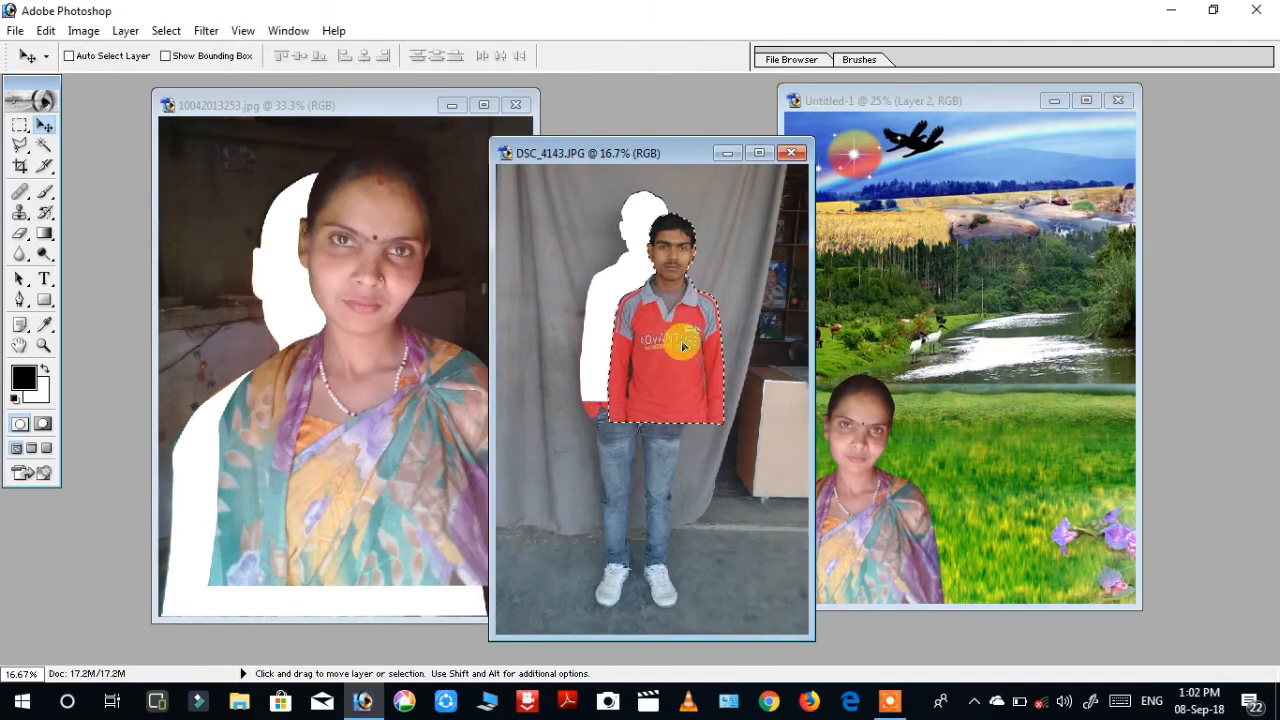
pyautogui.moveTo(709, 365); pyautogui.dragTo(1000, 471)
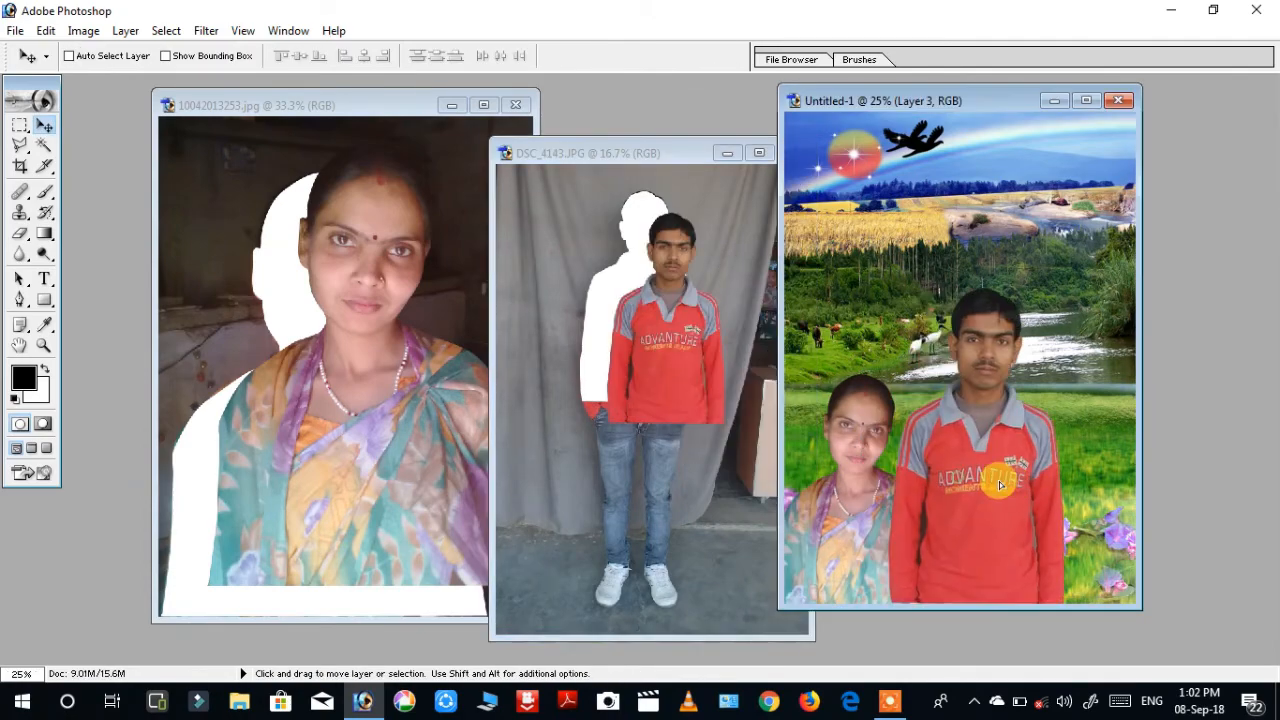
pyautogui.doubleClick(986, 100)
# - Scale the man proportionally to 74.4% and move him down to the canvas's bottom edge beside the woman
pyautogui.hotkey('ctrl', 't')
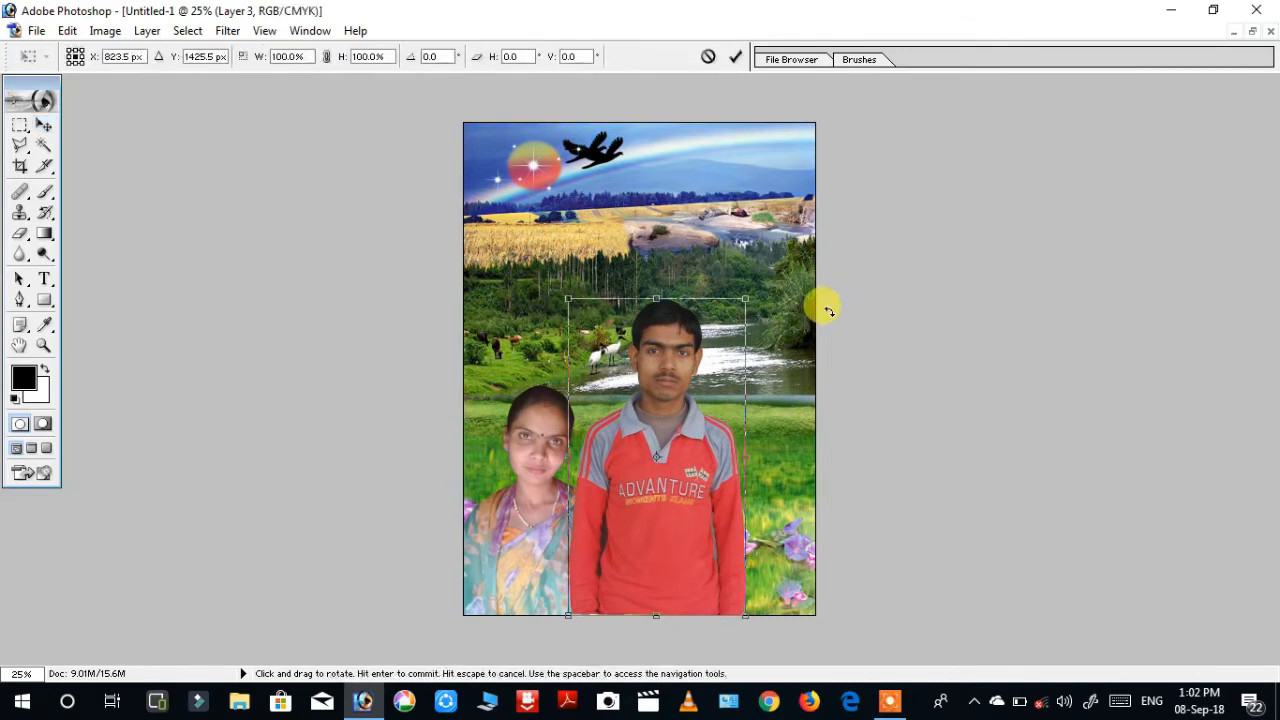
pyautogui.moveTo(737, 289); pyautogui.dragTo(727, 340)
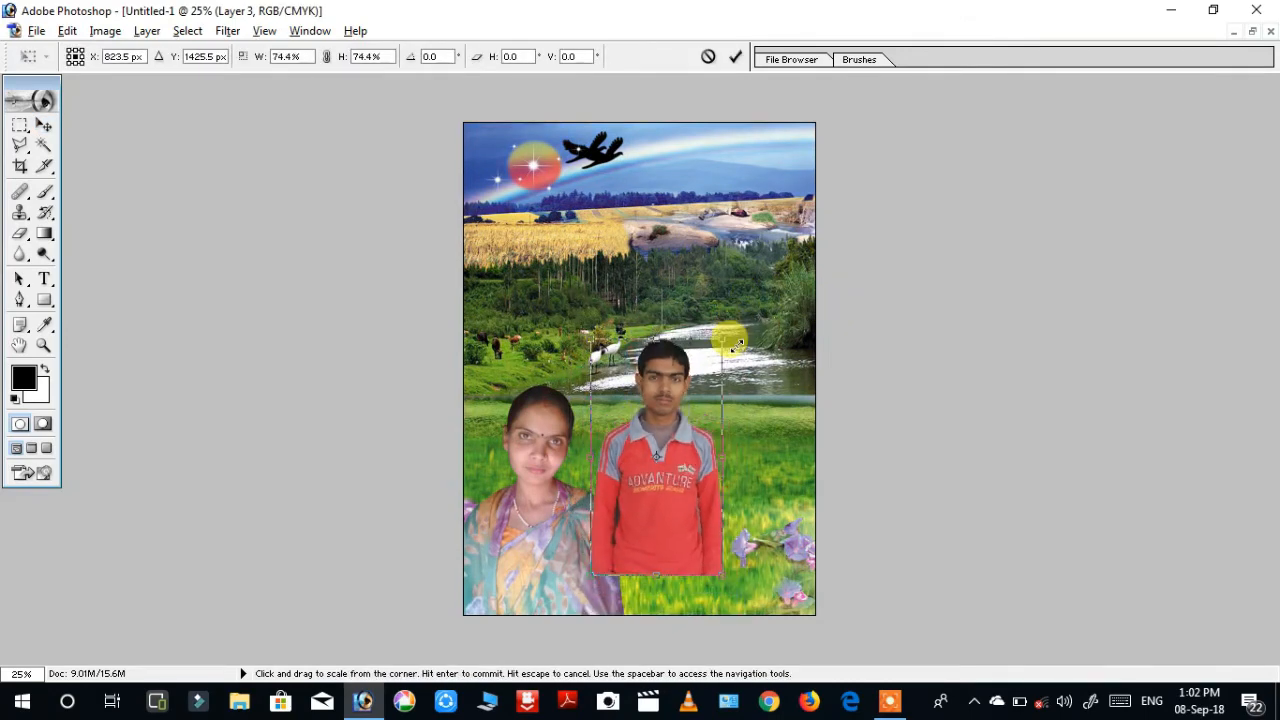
pyautogui.moveTo(703, 426); pyautogui.dragTo(700, 466)
pyautogui.press('Return')
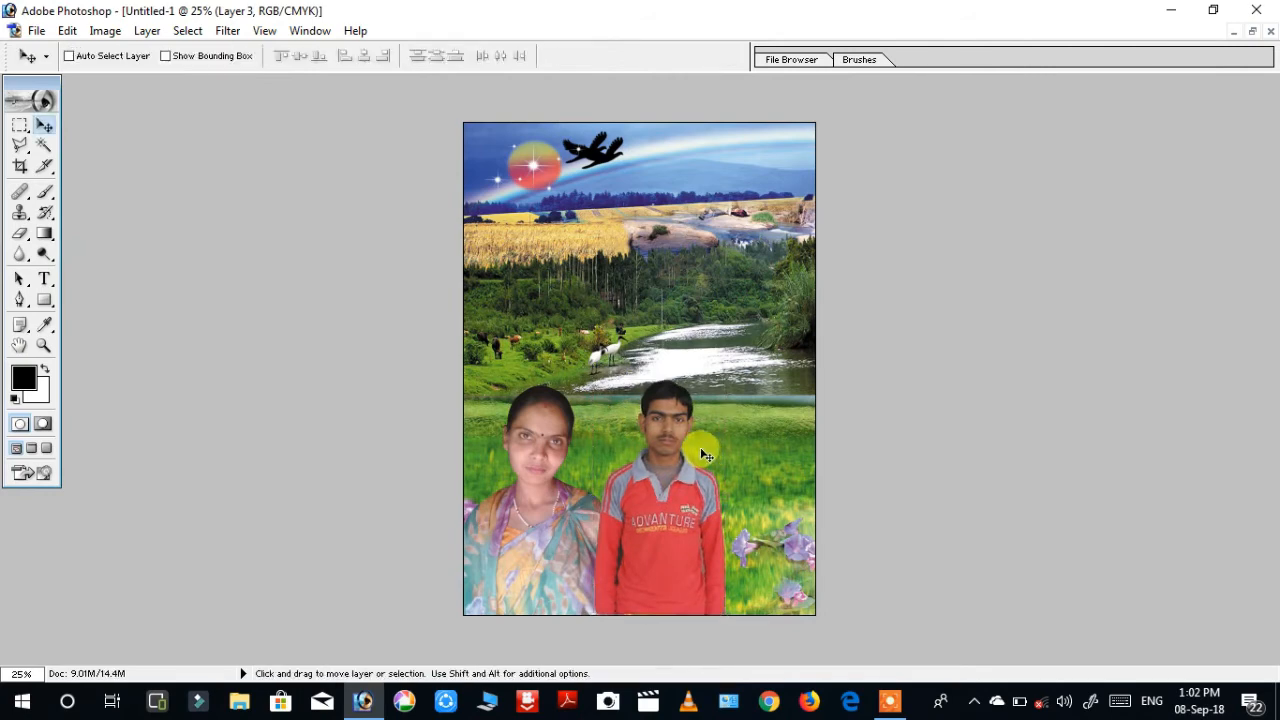
pyautogui.hotkey('ctrl', '+')
pyautogui.scroll(-1, 699, 445)
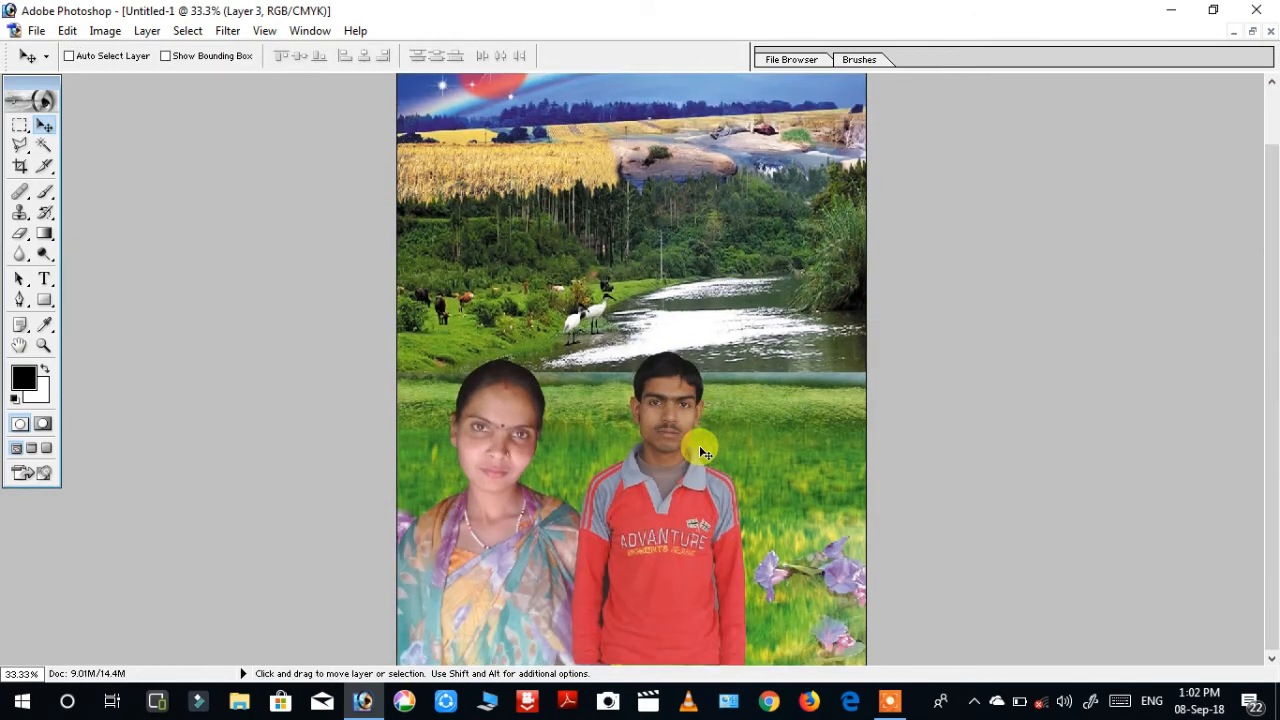
pyautogui.hotkey('ctrl', '-')
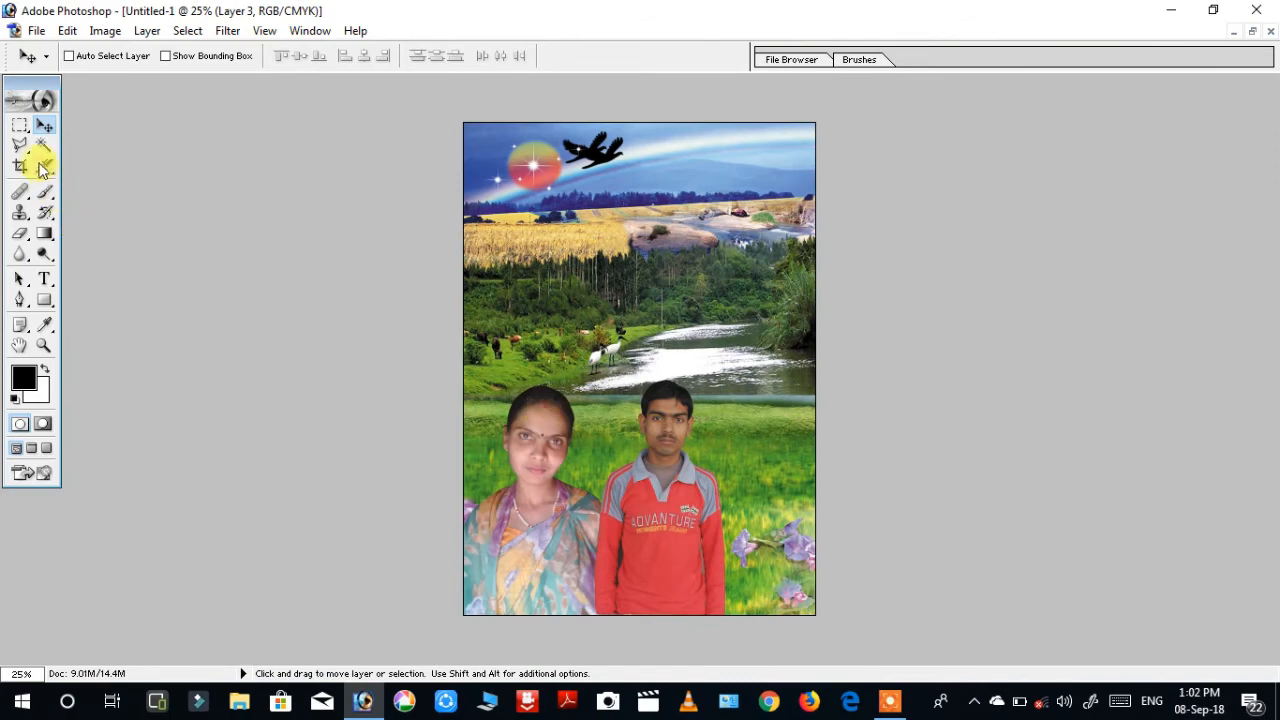
# - Set the Crop tool to 1.2 in wide, 1.3 in high and a resolution of 300 pixels/inch
pyautogui.click(20, 168)
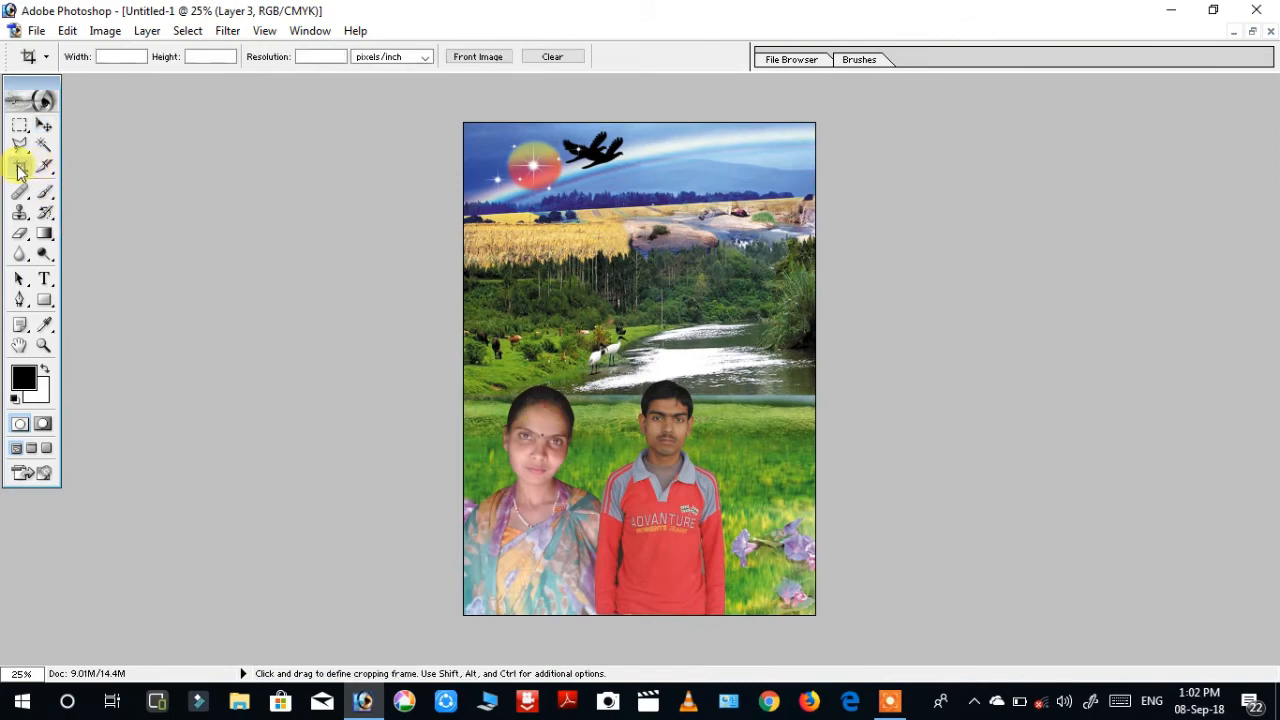
pyautogui.click(125, 56)
pyautogui.write('1.2')
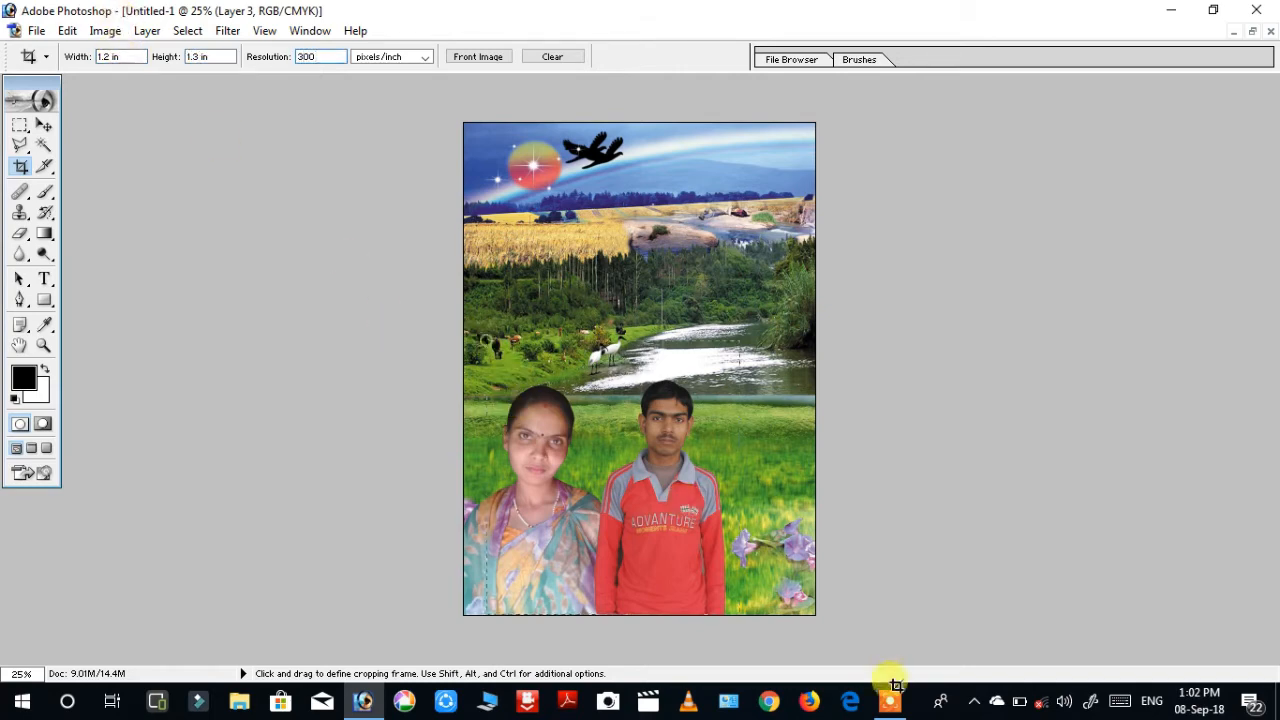
pyautogui.moveTo(896, 685); pyautogui.dragTo(896, 685)
pyautogui.moveTo(647, 290); pyautogui.dragTo(769, 491)
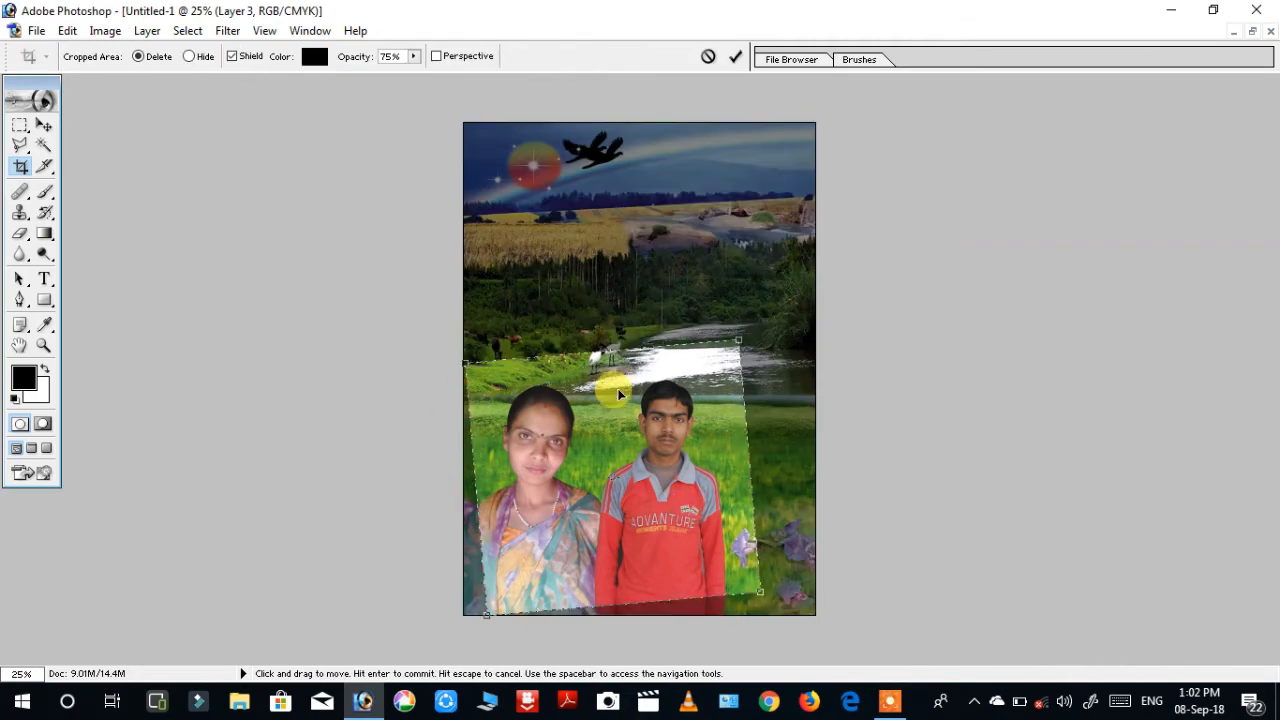
pyautogui.rightClick(619, 395)
pyautogui.click(660, 423)
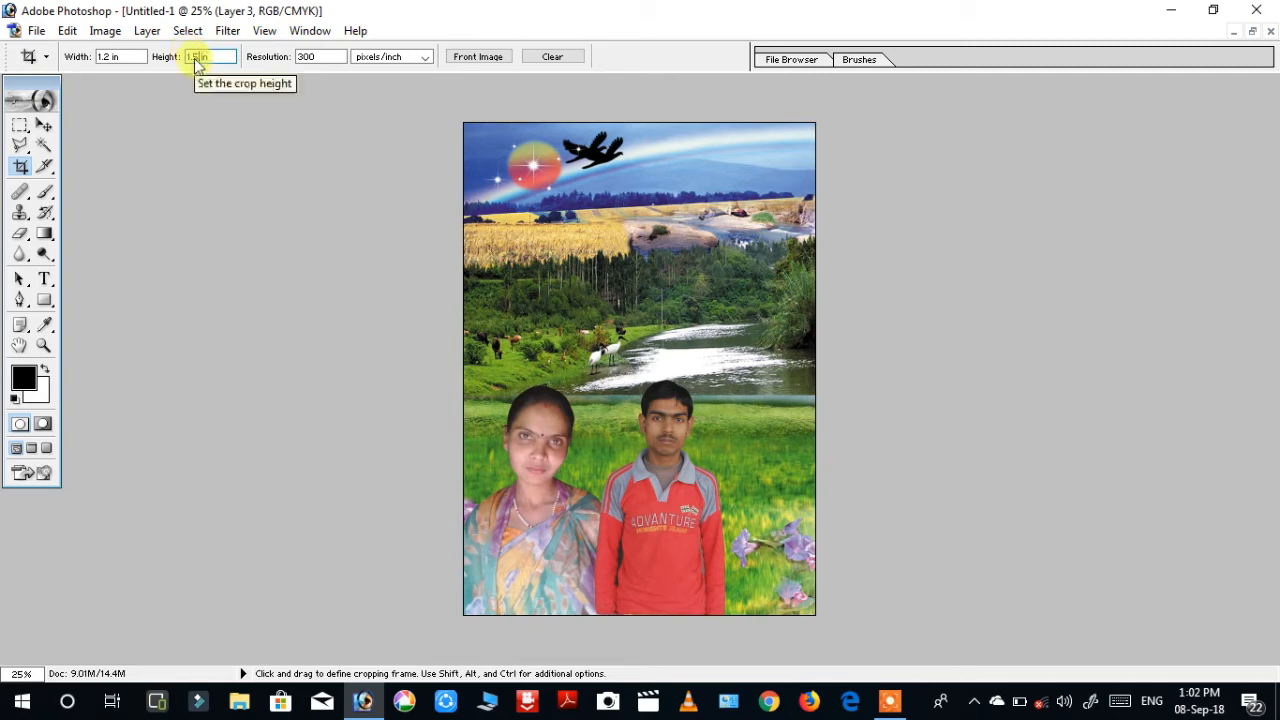
# - Crop the composite around the woman and man at 1.2 x 1.5 in, with the crop frame rotated a quarter turn to landscape format
pyautogui.moveTo(501, 229); pyautogui.dragTo(771, 528)
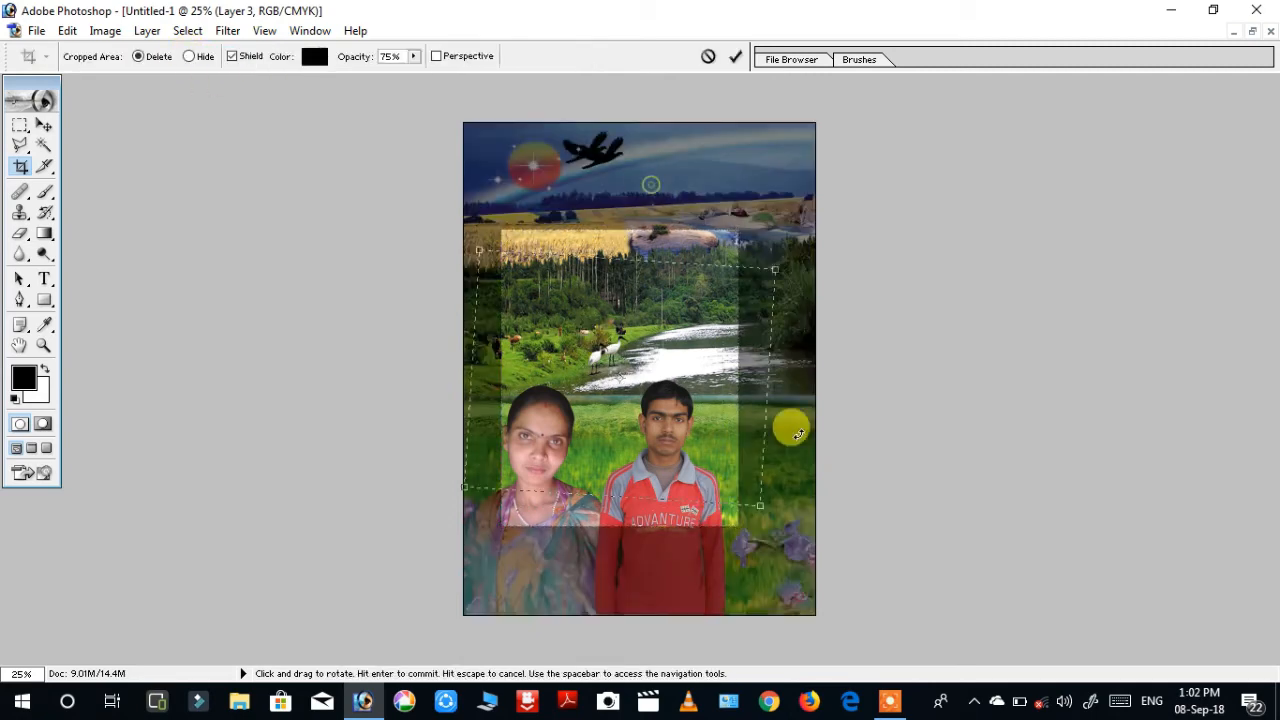
pyautogui.moveTo(780, 408); pyautogui.dragTo(735, 486)
pyautogui.moveTo(865, 264); pyautogui.dragTo(863, 237)
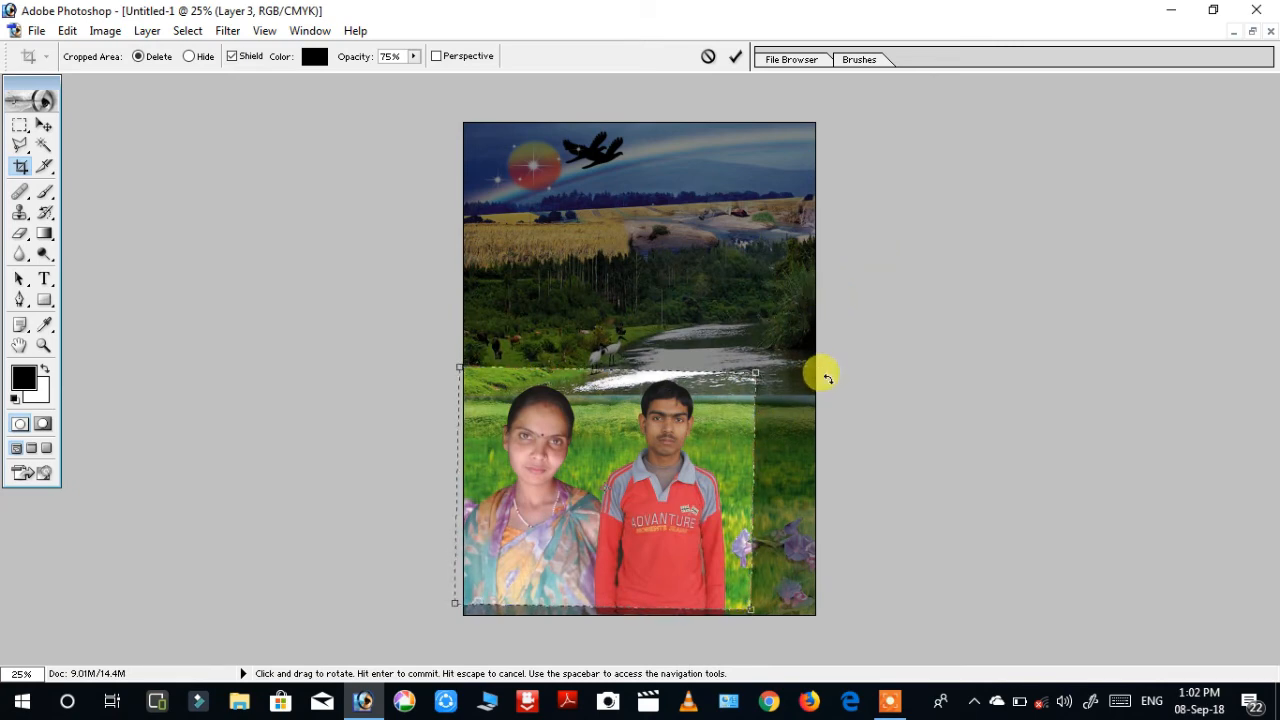
pyautogui.moveTo(836, 388); pyautogui.dragTo(843, 379)
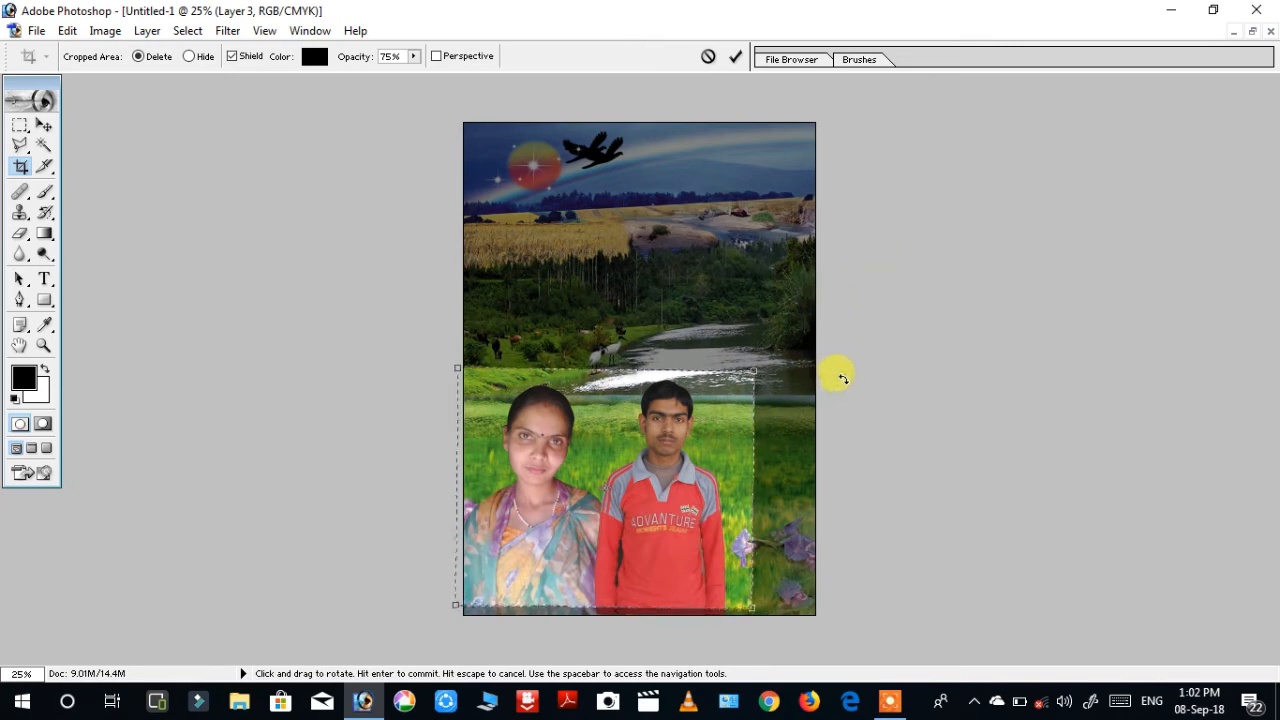
pyautogui.doubleClick(657, 462)
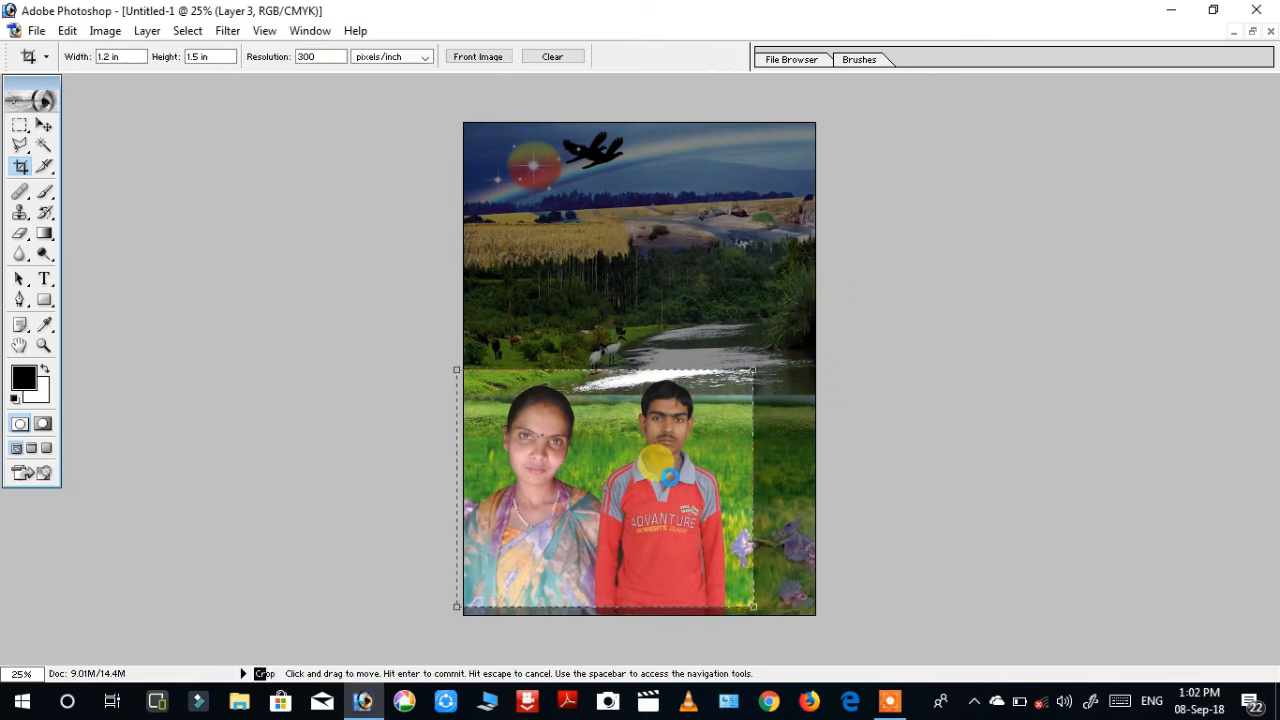
pyautogui.hotkey('ctrl', '+')
pyautogui.hotkey('ctrl', '+')
pyautogui.hotkey('ctrl', '+')
pyautogui.hotkey('ctrl', '+')
pyautogui.hotkey('ctrl', '0')
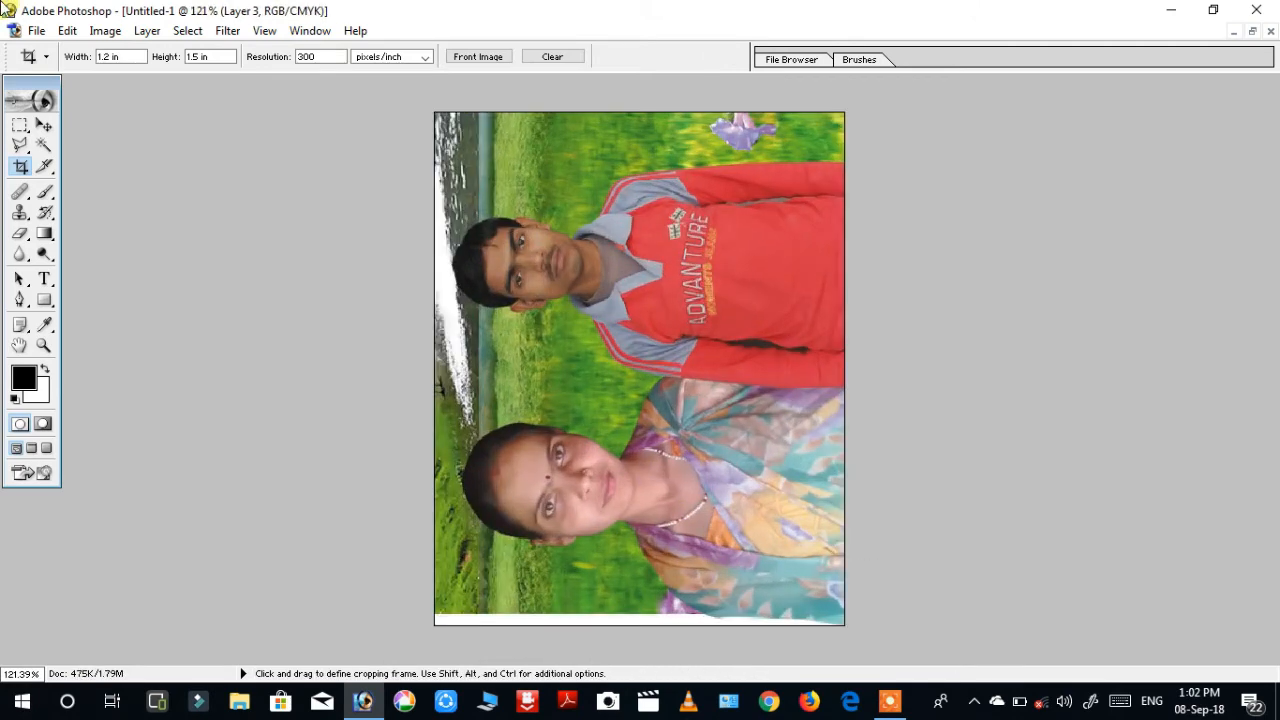
pyautogui.click(104, 31)
pyautogui.click(194, 199)
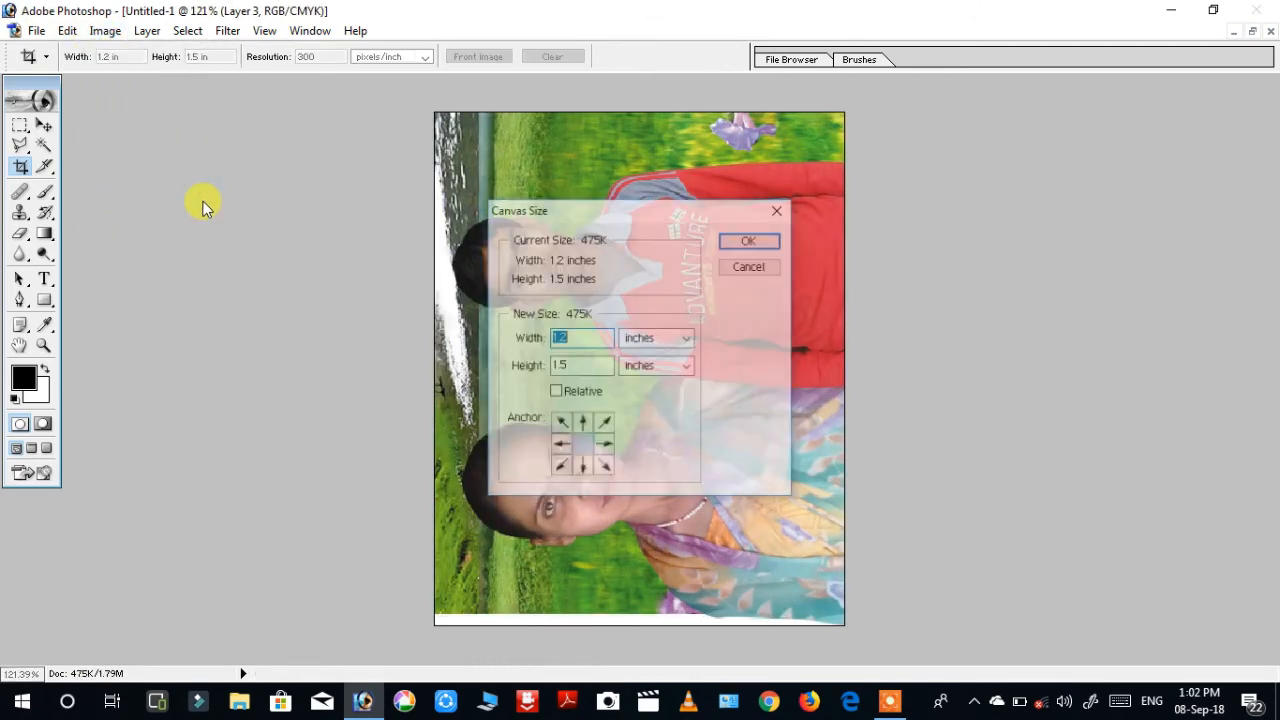
pyautogui.click(751, 266)
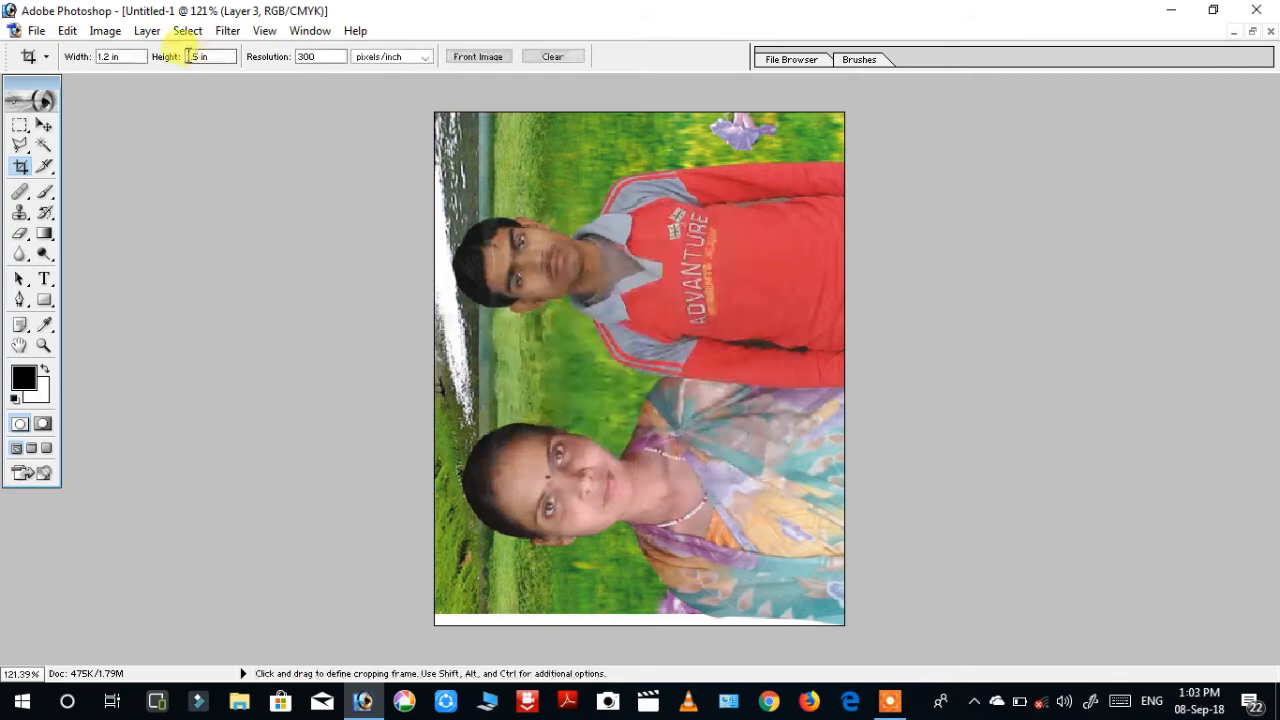
# - Rotate the canvas 90° clockwise so that the woman and man stand upright
pyautogui.click(104, 31)
pyautogui.moveTo(170, 216)
pyautogui.click(267, 238)
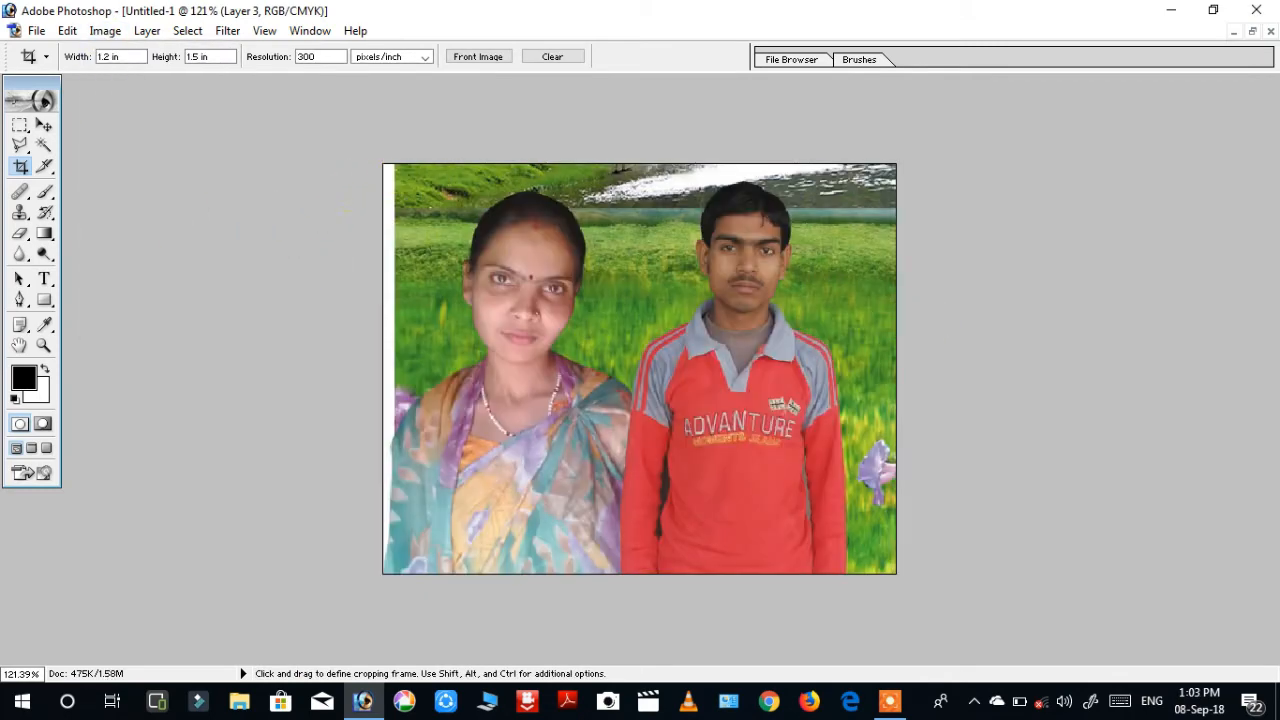
# - Stretch the landscape on Layer 1 to 102.0% width so it covers the white strip beside the woman
pyautogui.click(45, 125)
pyautogui.rightClick(652, 245)
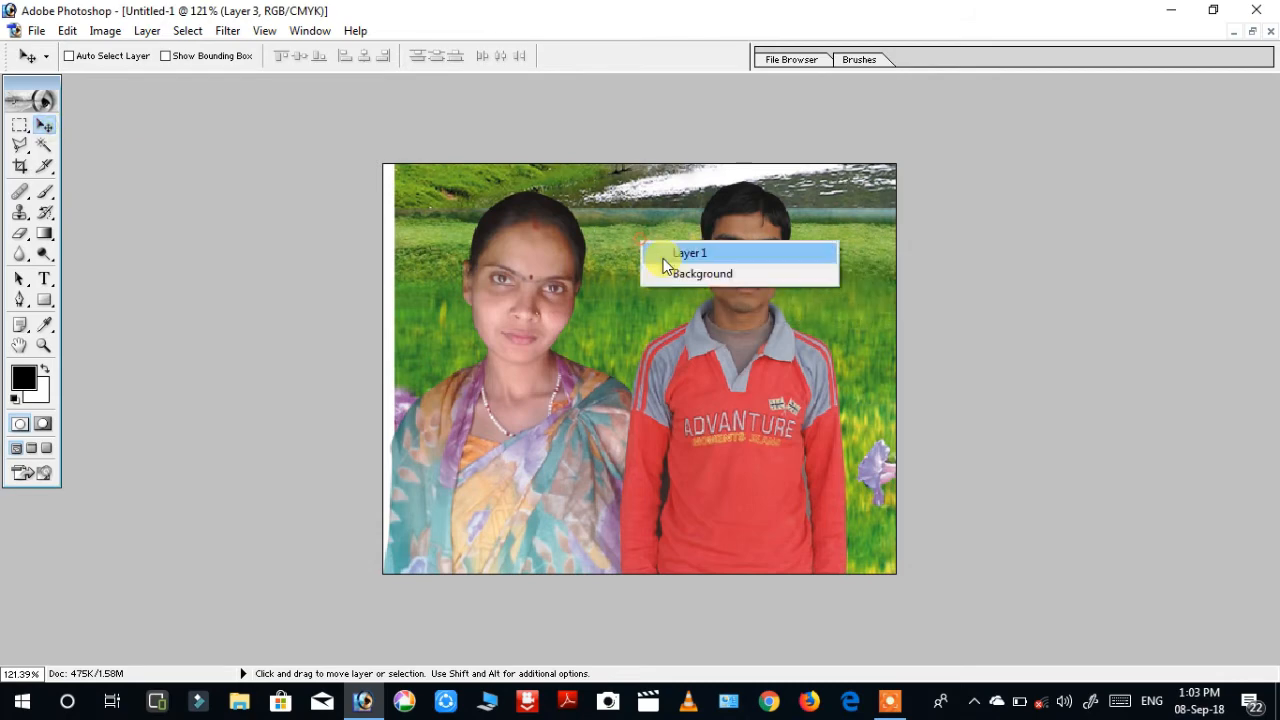
pyautogui.click(655, 253)
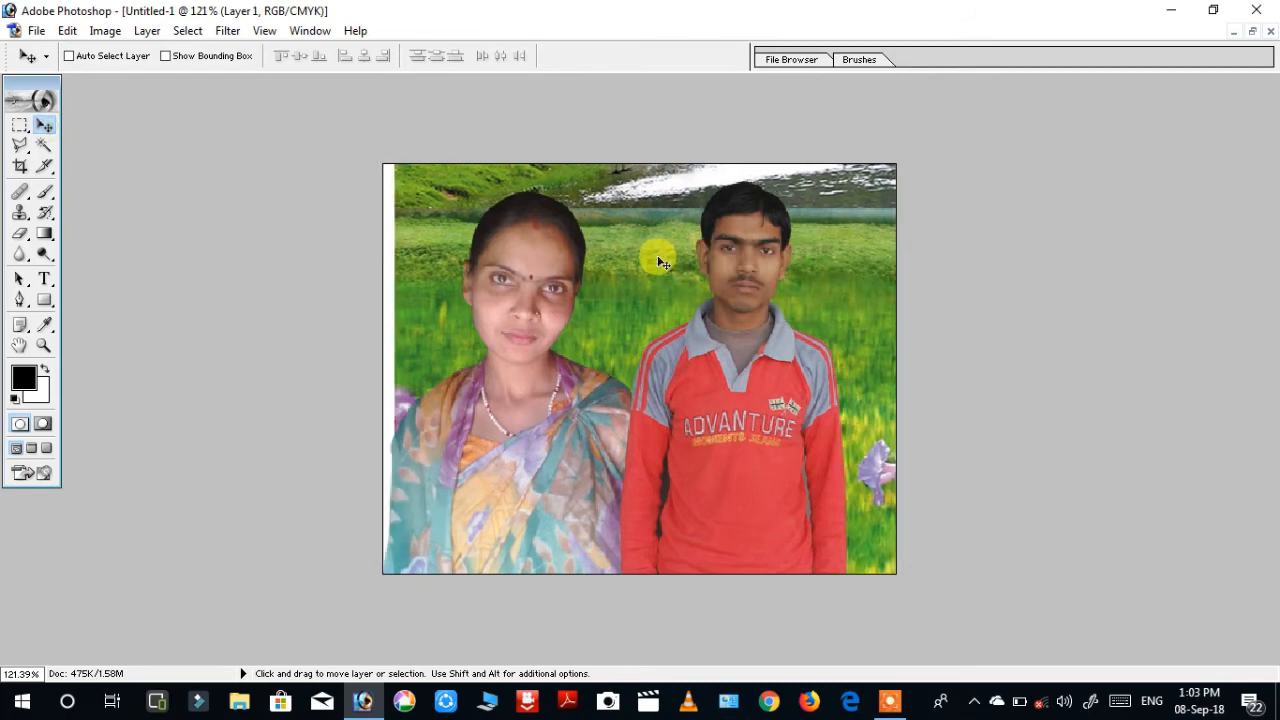
pyautogui.hotkey('ctrl', 't')
pyautogui.moveTo(391, 341); pyautogui.dragTo(382, 341)
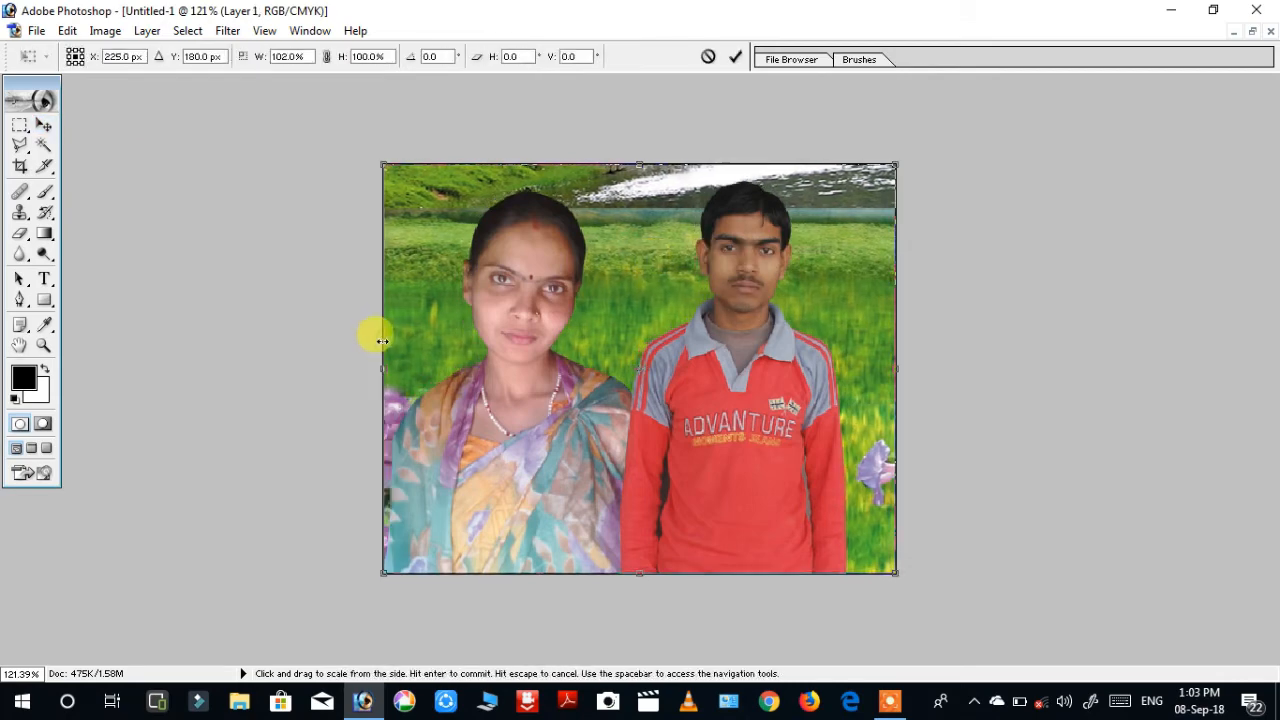
pyautogui.press('Return')
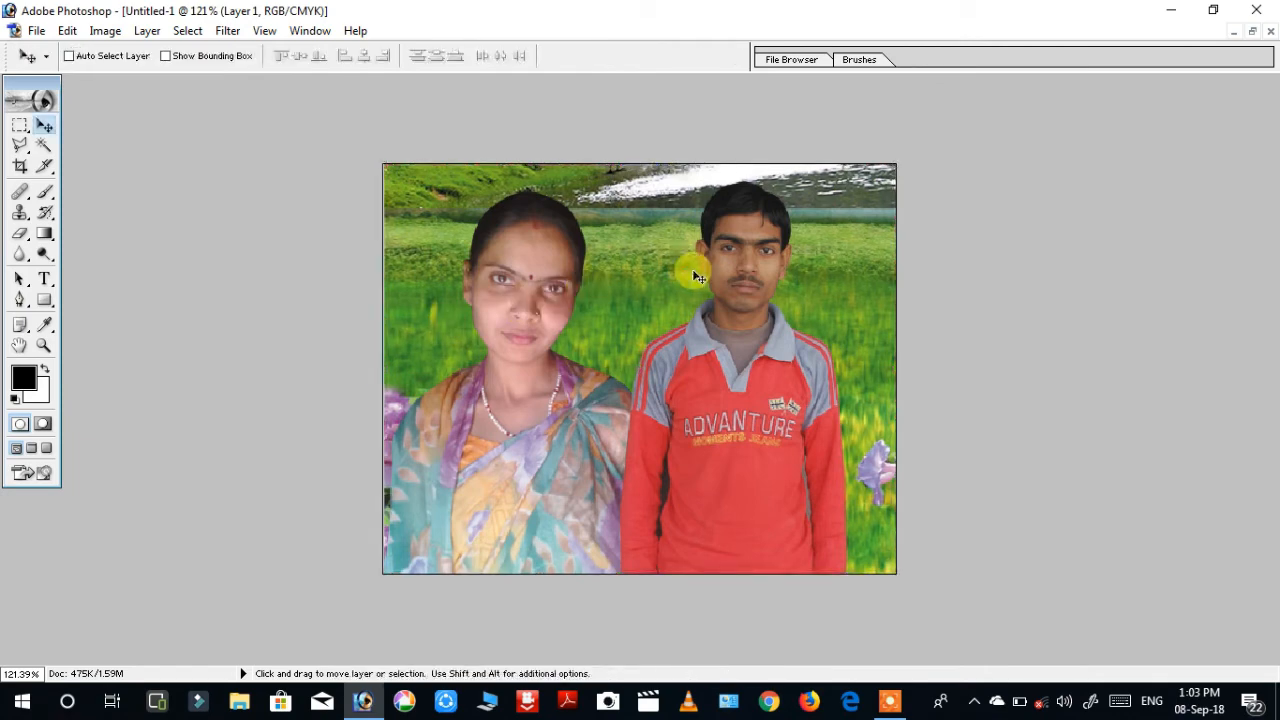
# - Make the man's layer, Layer 3, active and try Auto Color on it
pyautogui.rightClick(708, 291)
pyautogui.click(742, 308)
pyautogui.rightClick(739, 325)
pyautogui.click(755, 332)
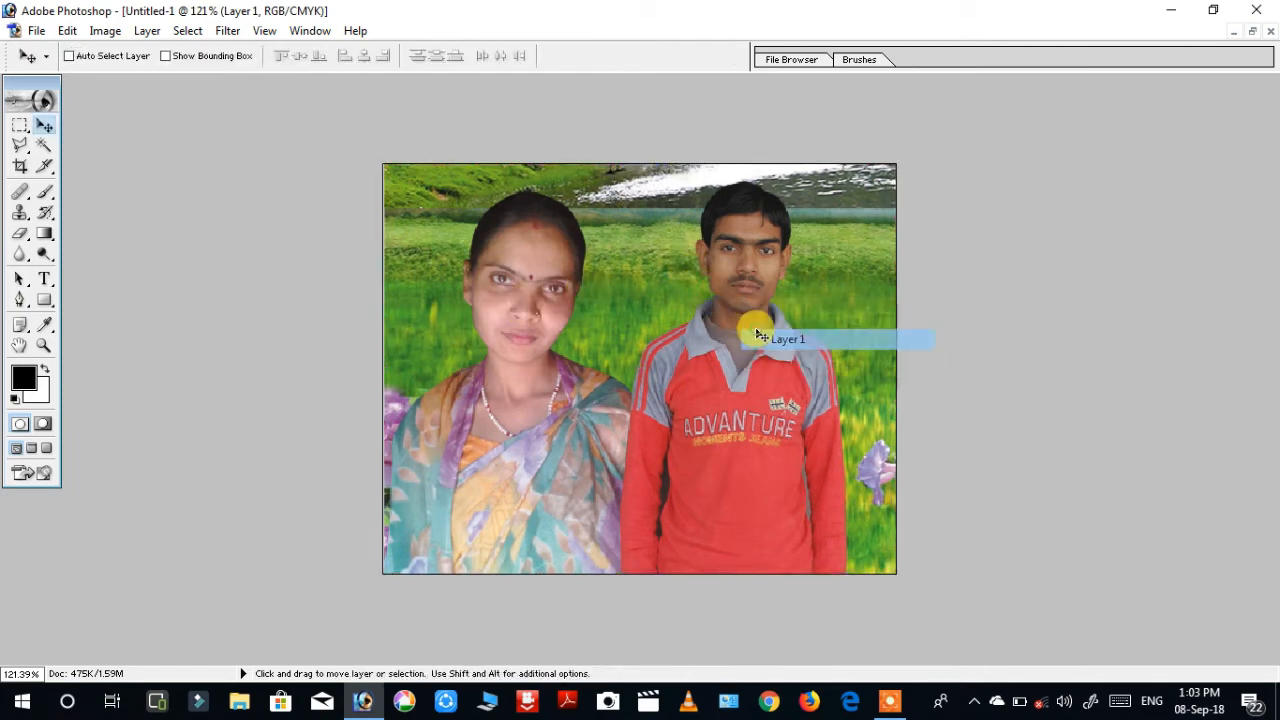
pyautogui.rightClick(753, 316)
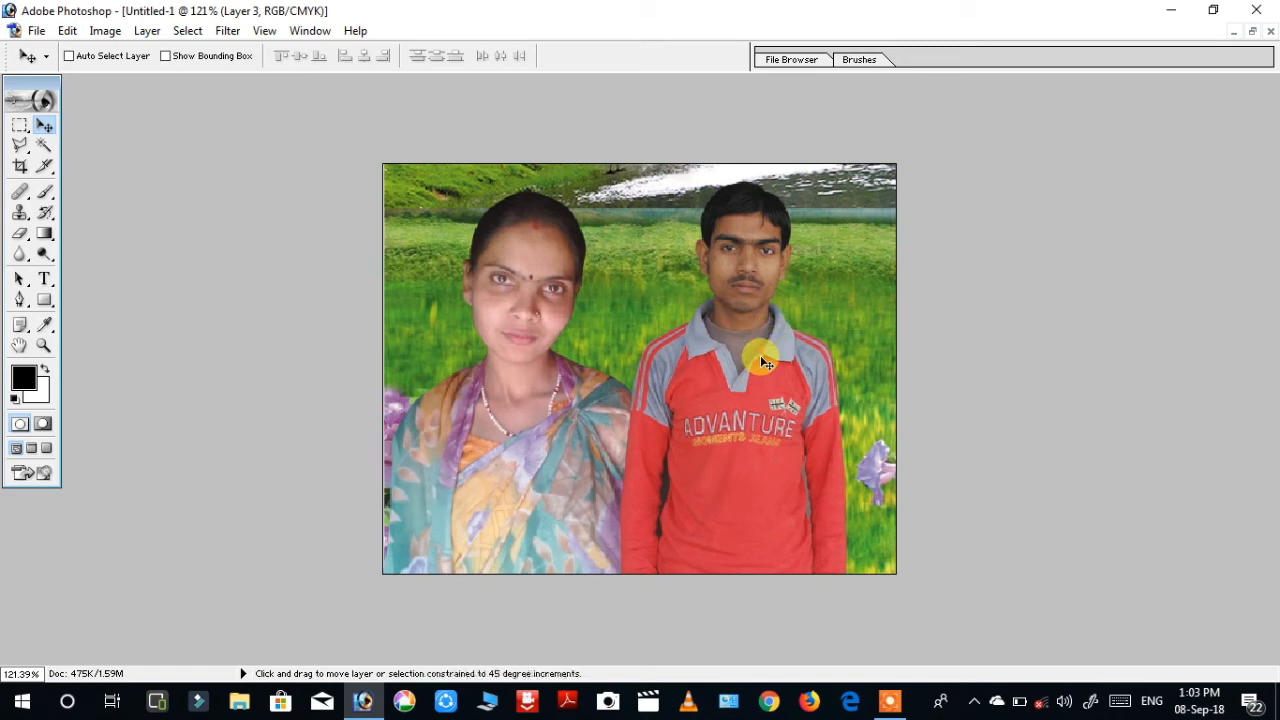
pyautogui.hotkey('ctrl', 'shift', 'b')
pyautogui.hotkey('ctrl', 'z')
# - Adjust the man's color balance in the midtones to +25 red and +9 blue, preserving luminosity
pyautogui.click(104, 31)
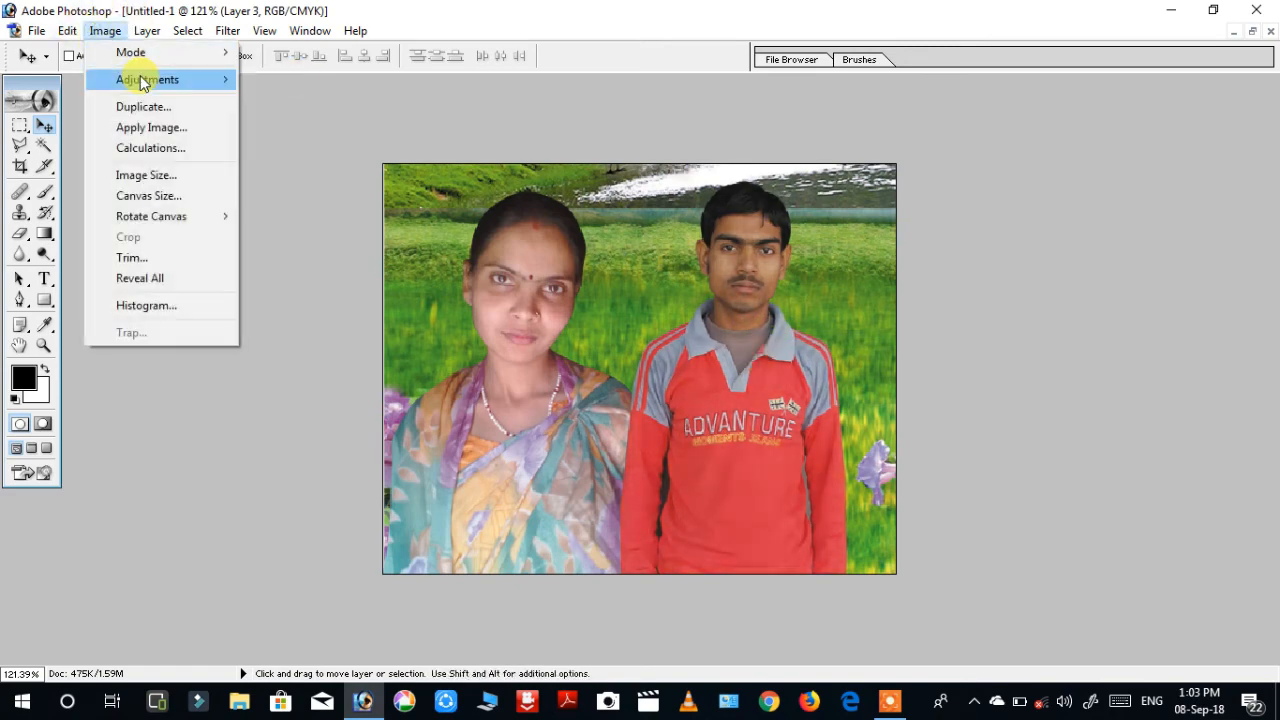
pyautogui.moveTo(145, 79)
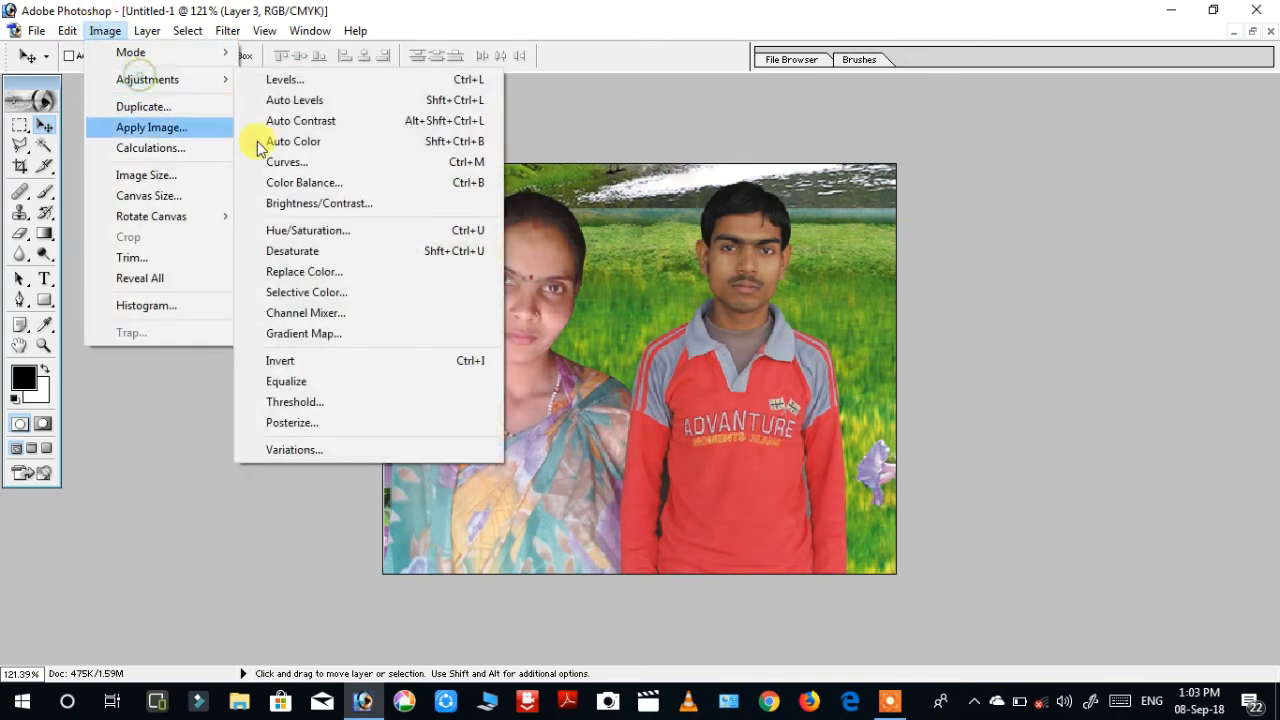
pyautogui.click(323, 183)
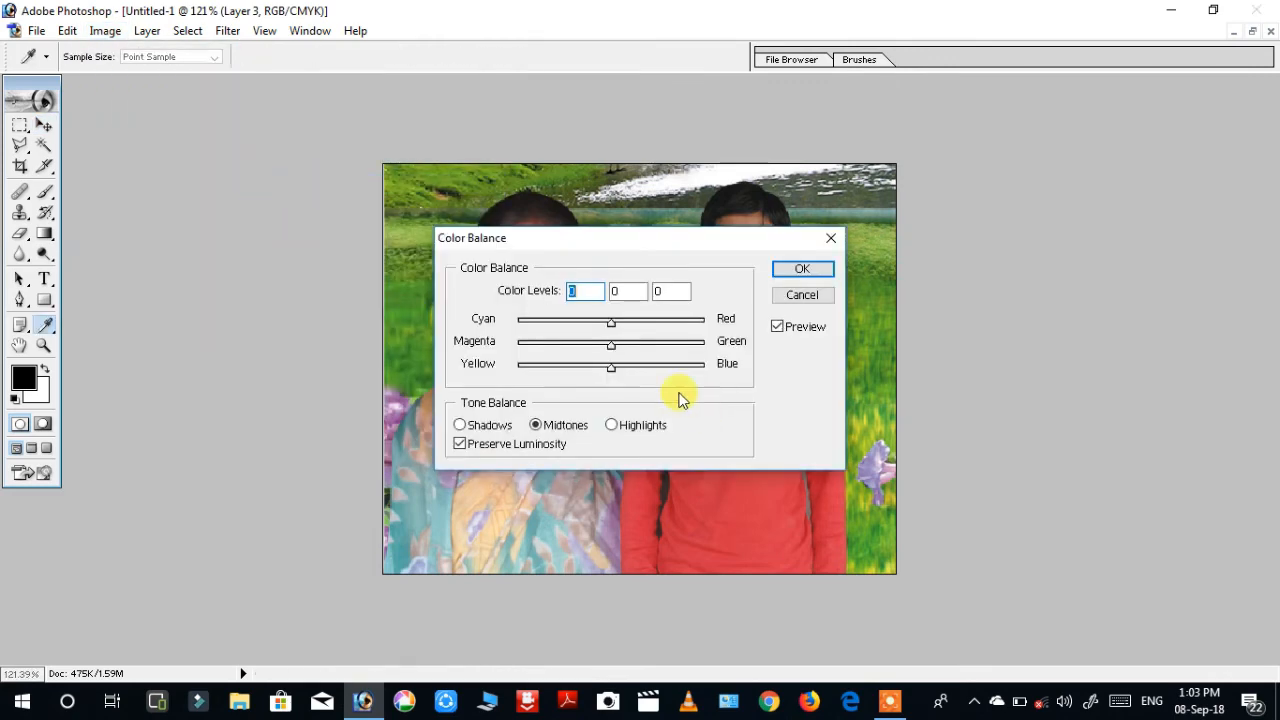
pyautogui.moveTo(615, 248); pyautogui.dragTo(633, 436)
pyautogui.moveTo(638, 565); pyautogui.dragTo(668, 560)
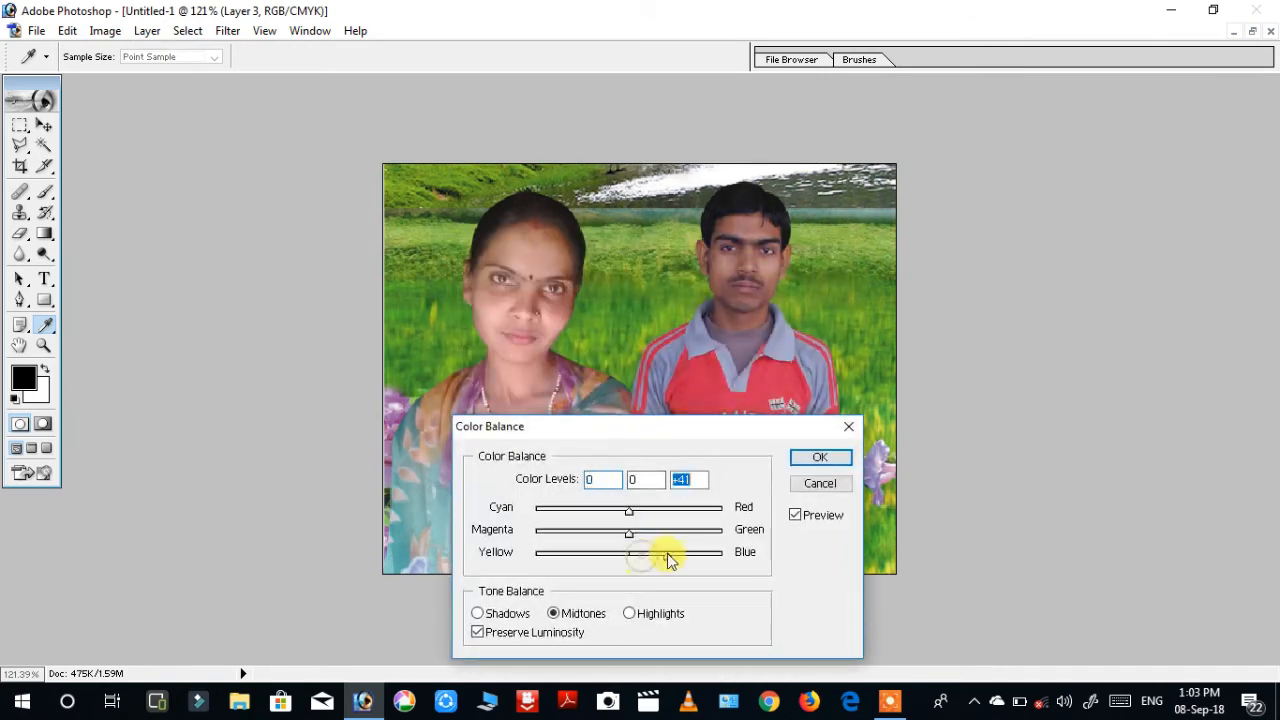
pyautogui.moveTo(655, 517); pyautogui.dragTo(652, 512)
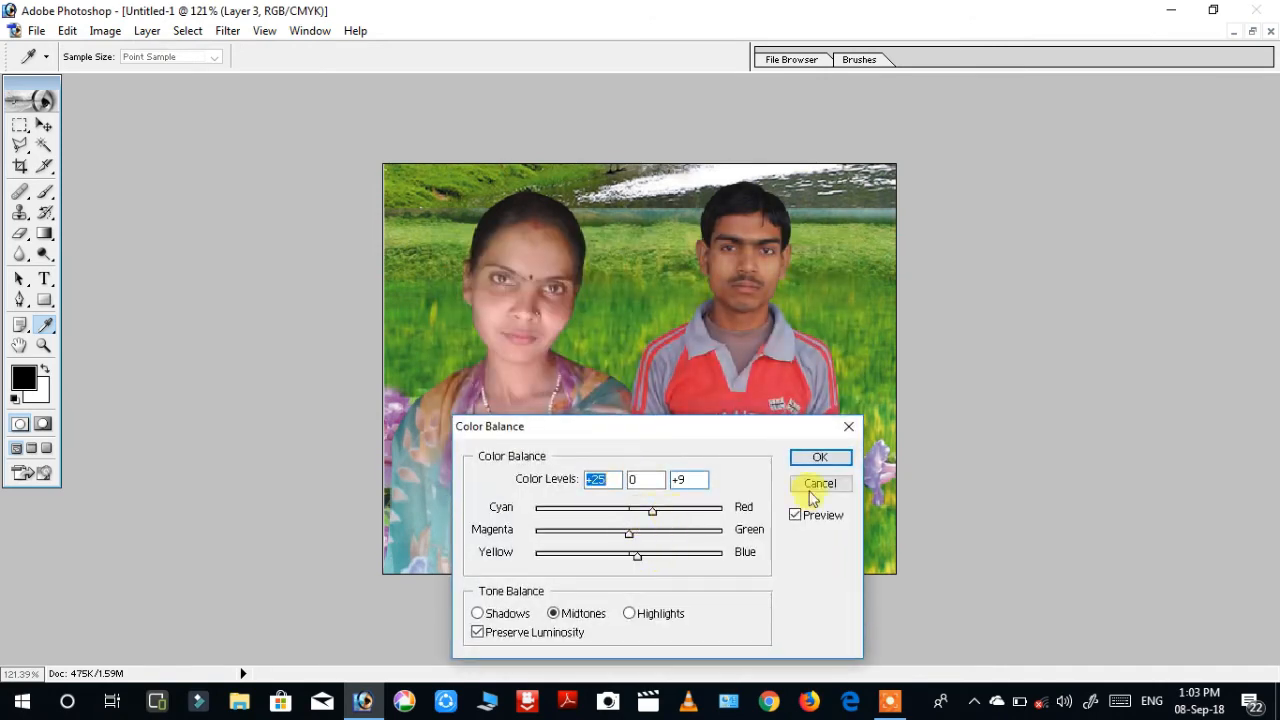
pyautogui.click(820, 458)
pyautogui.press('v')
# - Apply Selective Color to the man, setting Black to -12% in the Reds with the Relative method
pyautogui.click(105, 30)
pyautogui.moveTo(147, 79)
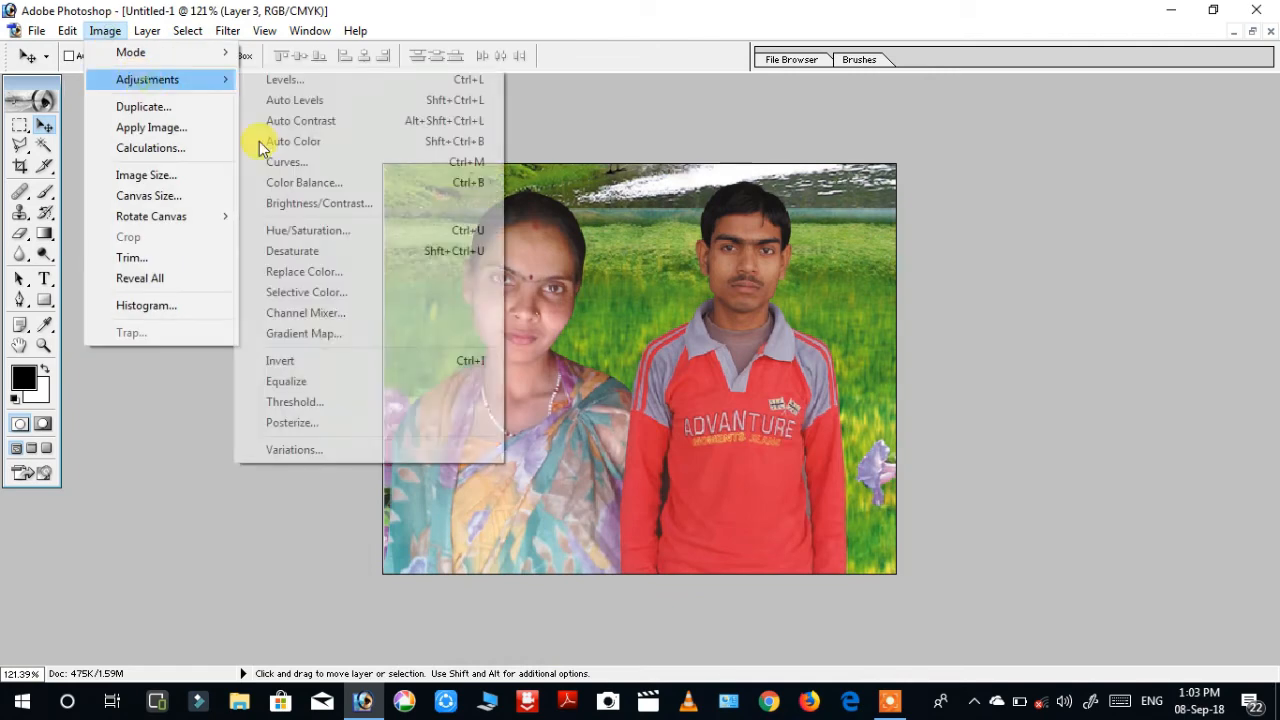
pyautogui.click(305, 292)
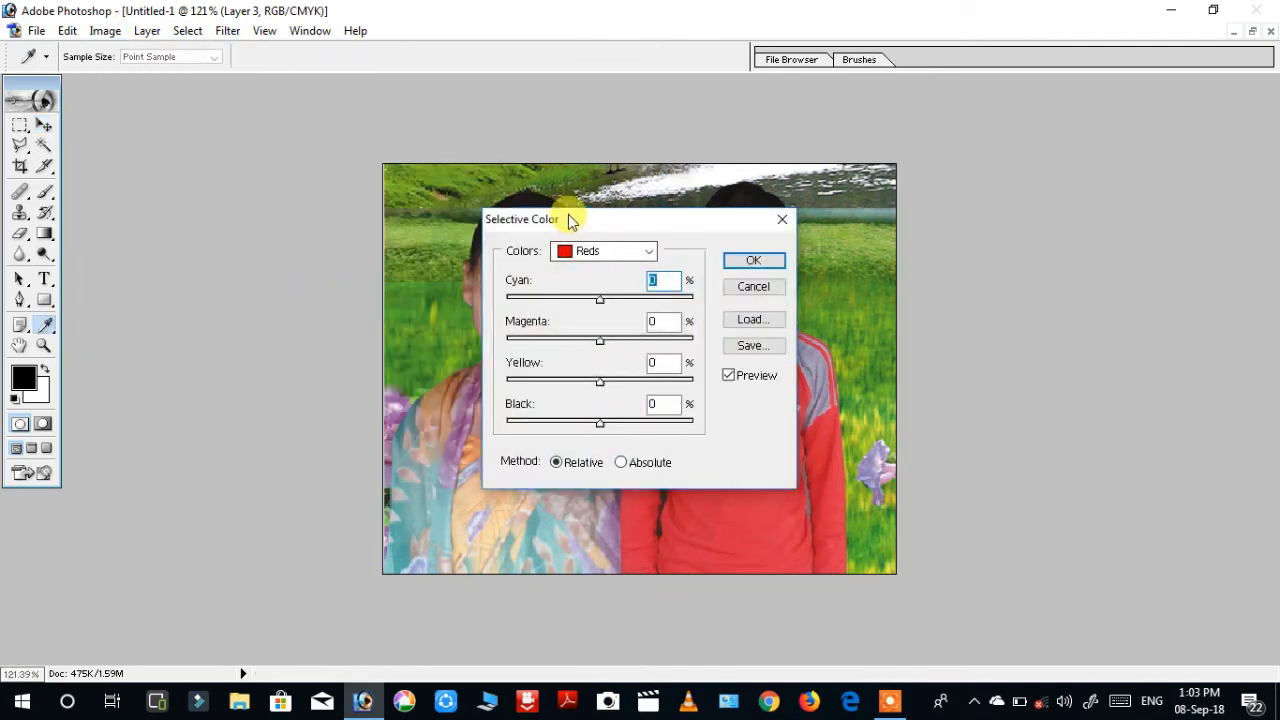
pyautogui.moveTo(569, 214); pyautogui.dragTo(1241, 270)
pyautogui.moveTo(1266, 479)
pyautogui.mouseDown()
pyautogui.moveTo(1243, 480)
pyautogui.moveTo(1258, 479)
pyautogui.mouseUp()
pyautogui.moveTo(1214, 277); pyautogui.dragTo(952, 313)
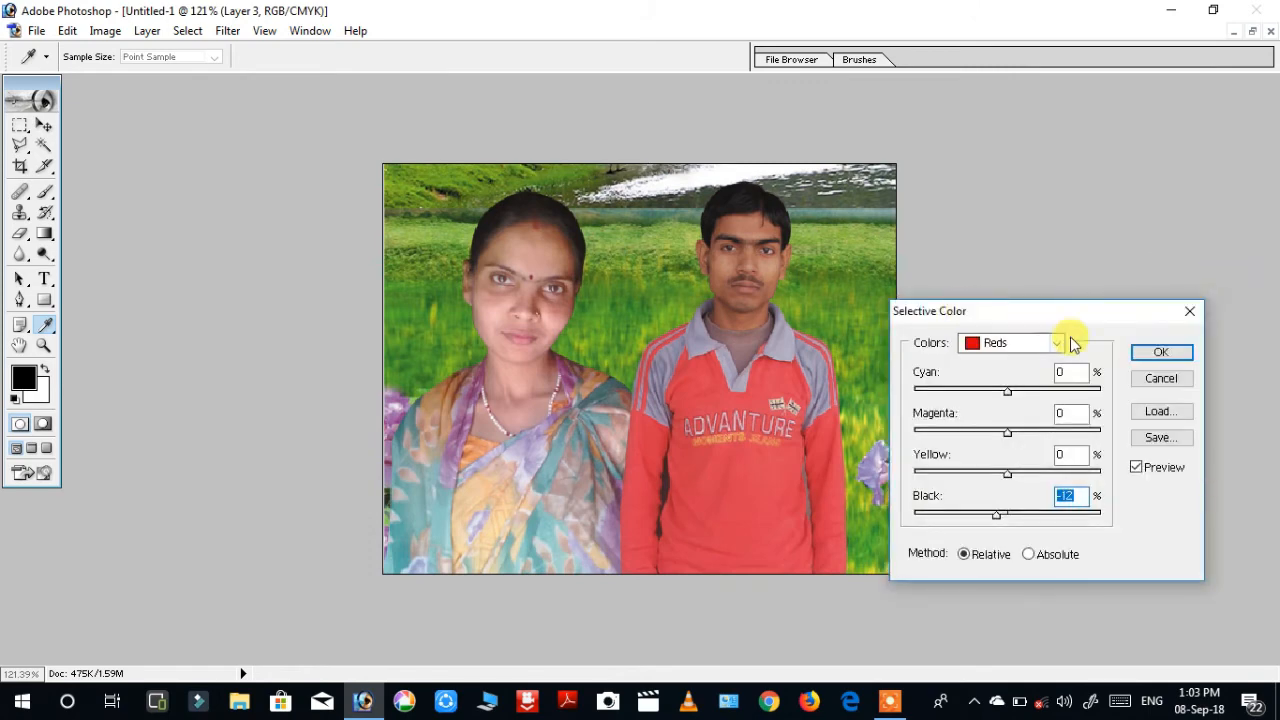
pyautogui.click(1161, 352)
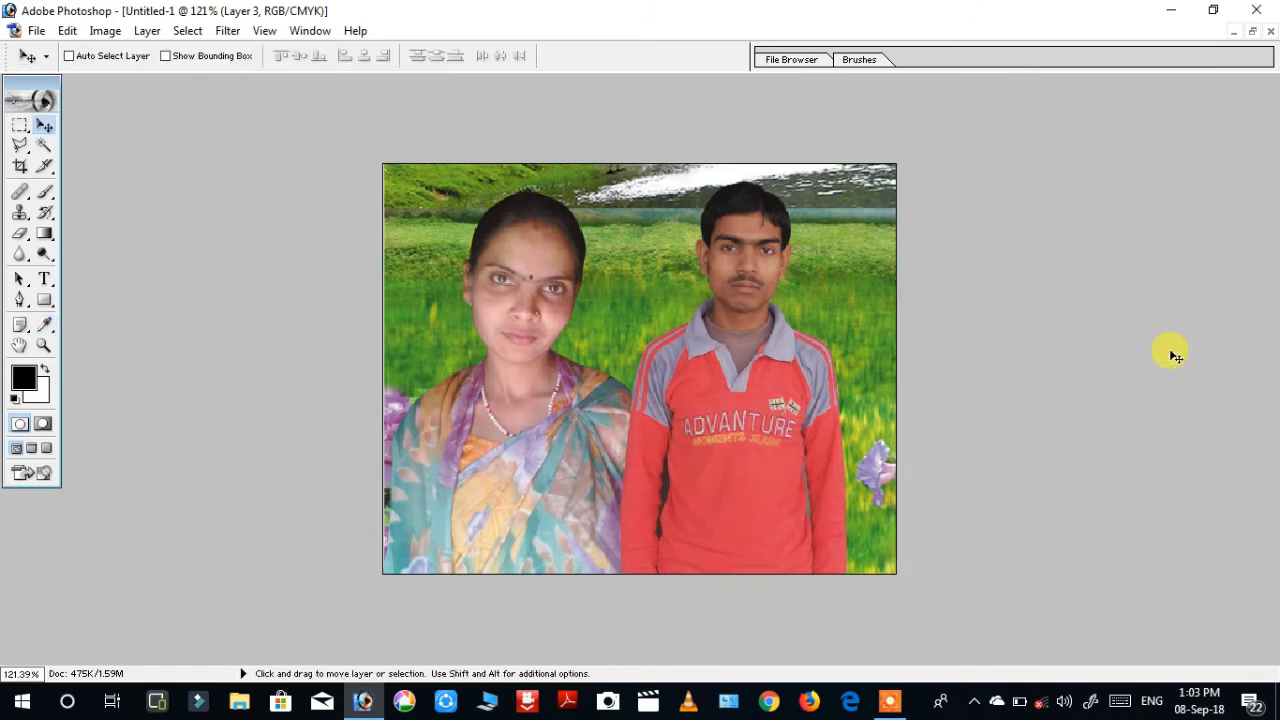
# - Brighten the man slightly with Curves by raising the middle of the RGB curve
pyautogui.hotkey('ctrl', 'm')
pyautogui.moveTo(889, 209); pyautogui.dragTo(987, 244)
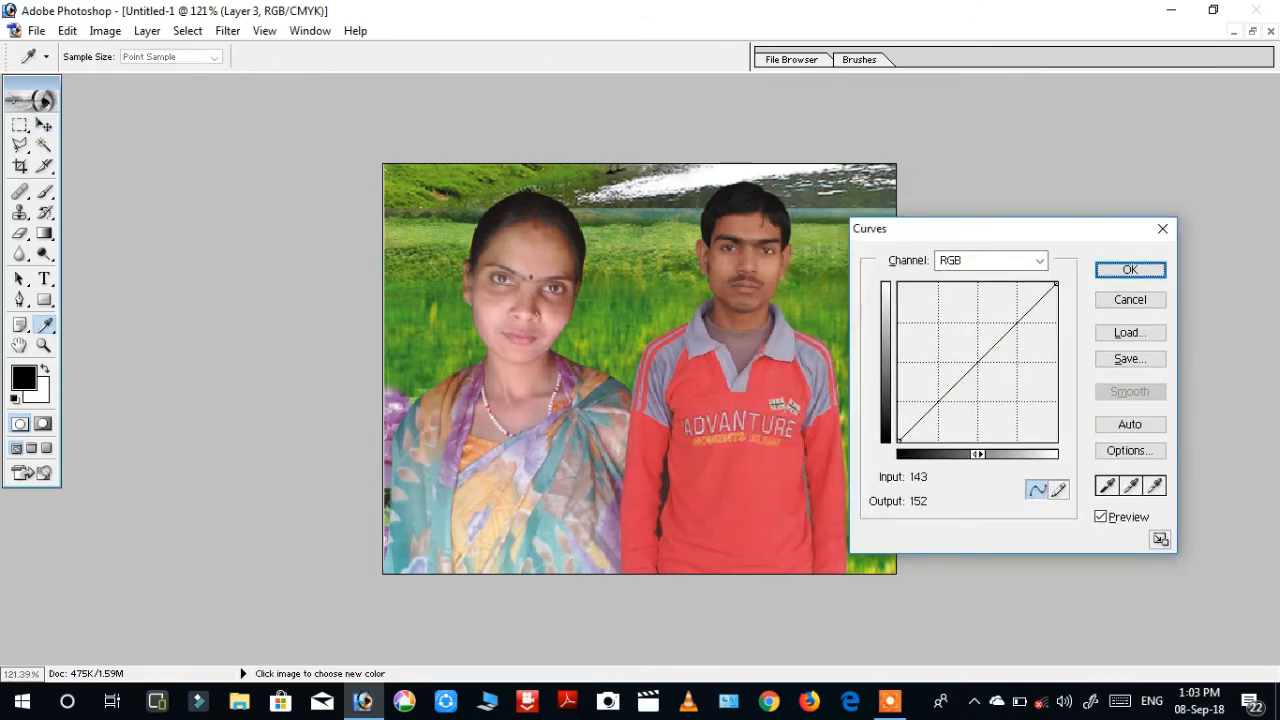
pyautogui.click(973, 359)
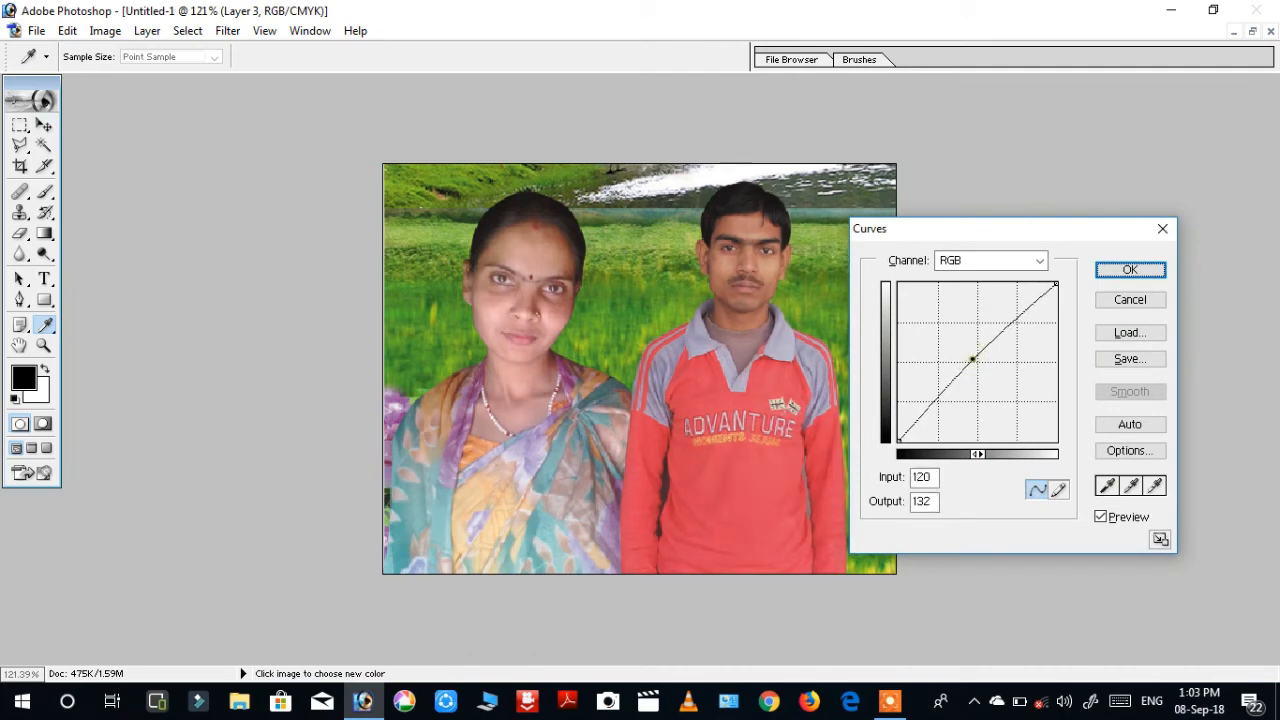
pyautogui.moveTo(973, 359); pyautogui.dragTo(971, 354)
pyautogui.click(1108, 275)
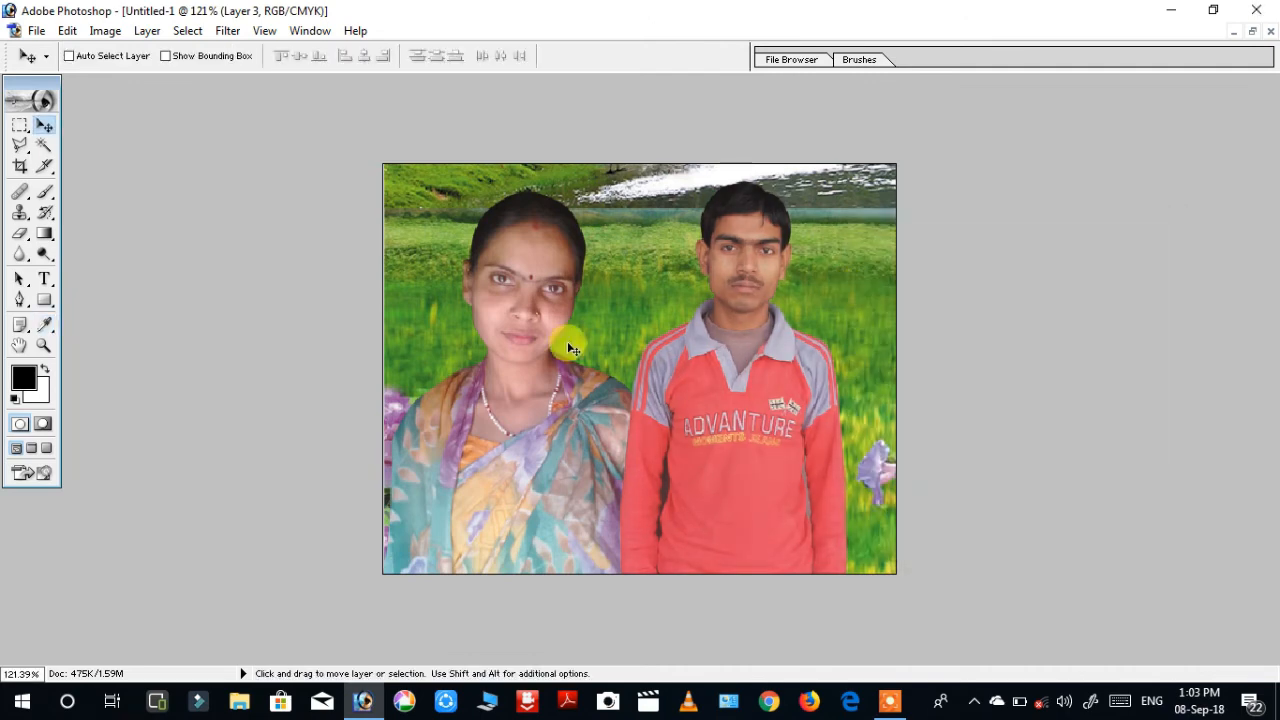
# - Try to darken the woman on Layer 2 with Curves, lowering the RGB curve to output 112 at input 134
pyautogui.rightClick(524, 241)
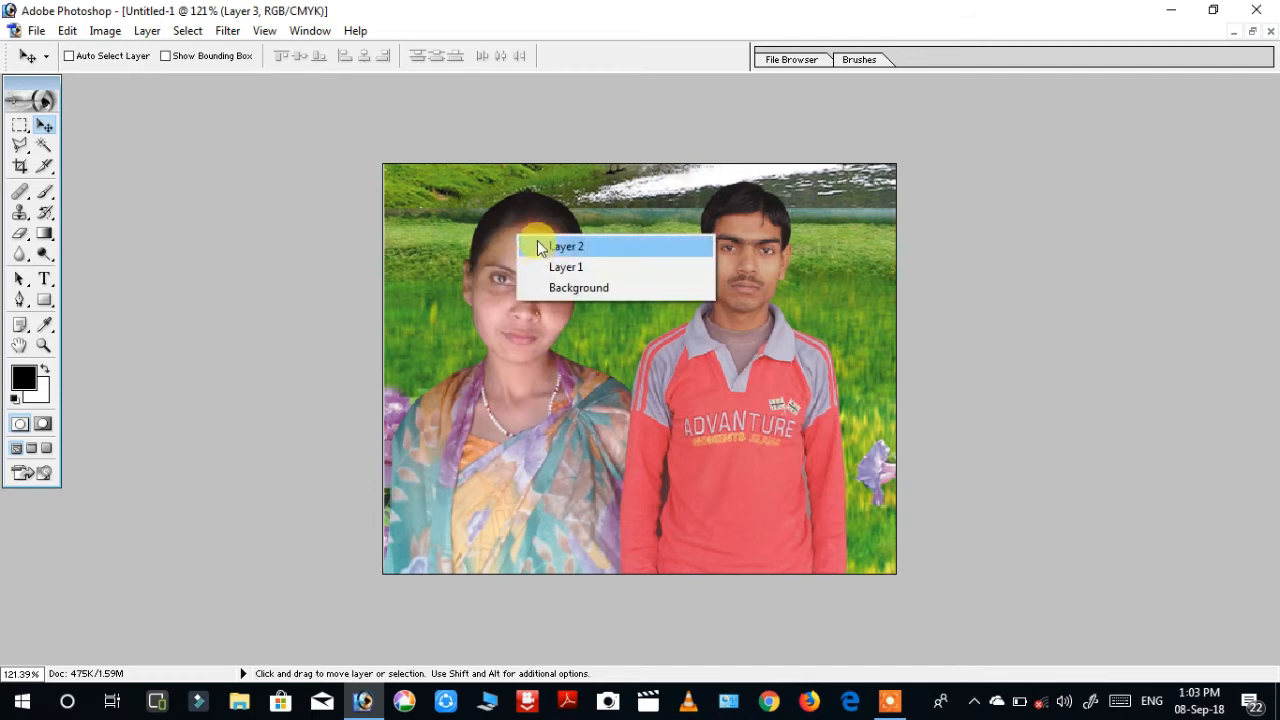
pyautogui.click(536, 246)
pyautogui.hotkey('ctrl', 'n')
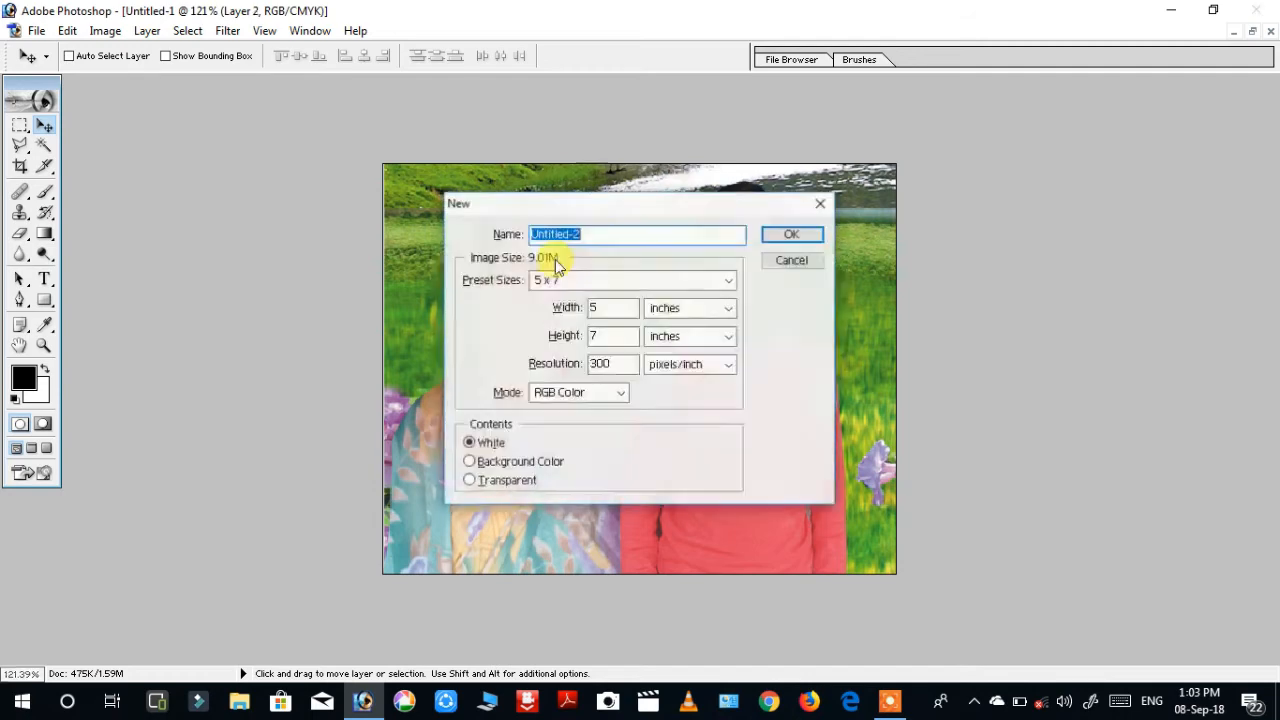
pyautogui.click(768, 261)
pyautogui.hotkey('ctrl', 'm')
pyautogui.moveTo(997, 428); pyautogui.dragTo(981, 372)
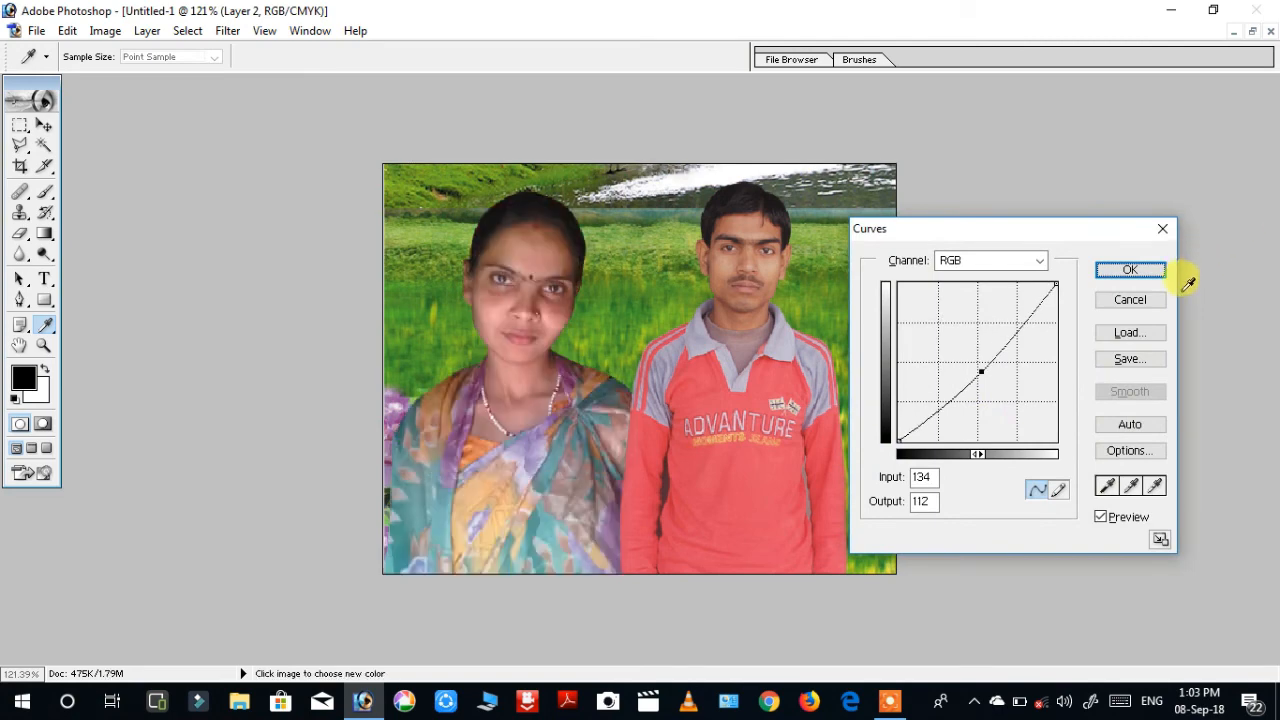
pyautogui.click(1130, 299)
pyautogui.press('v')
pyautogui.rightClick(738, 348)
pyautogui.click(761, 362)
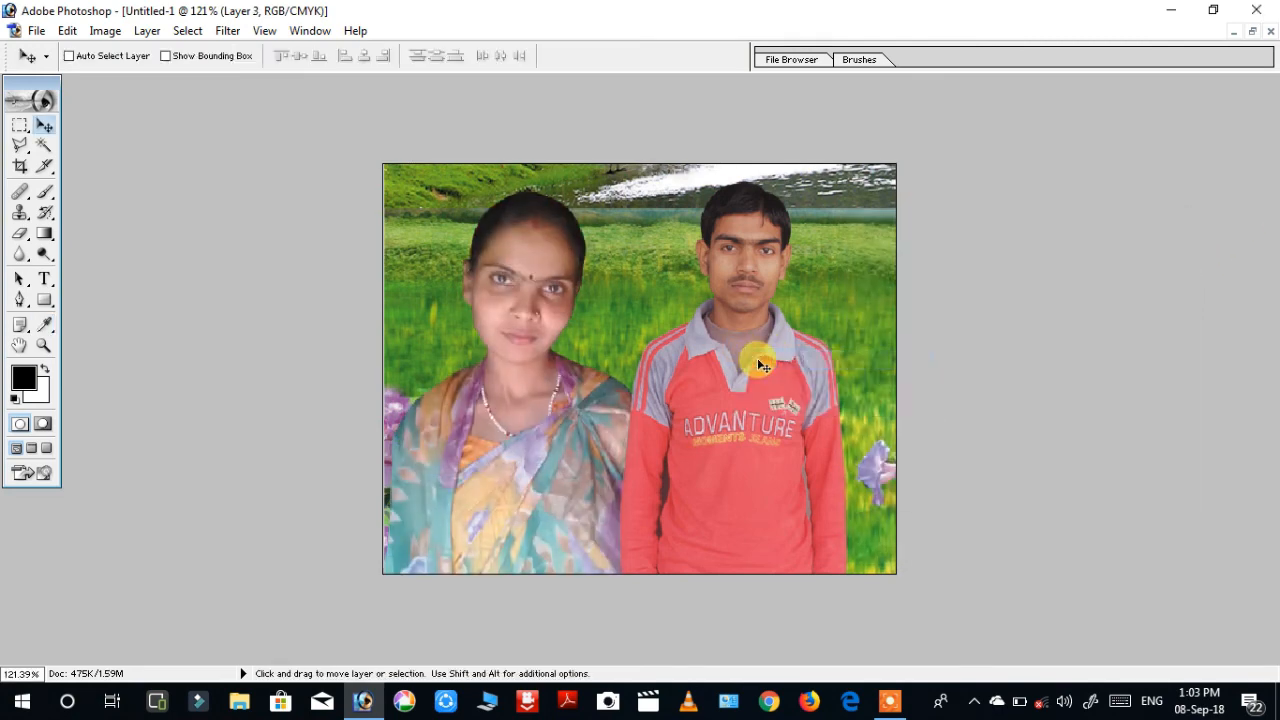
pyautogui.press('m')
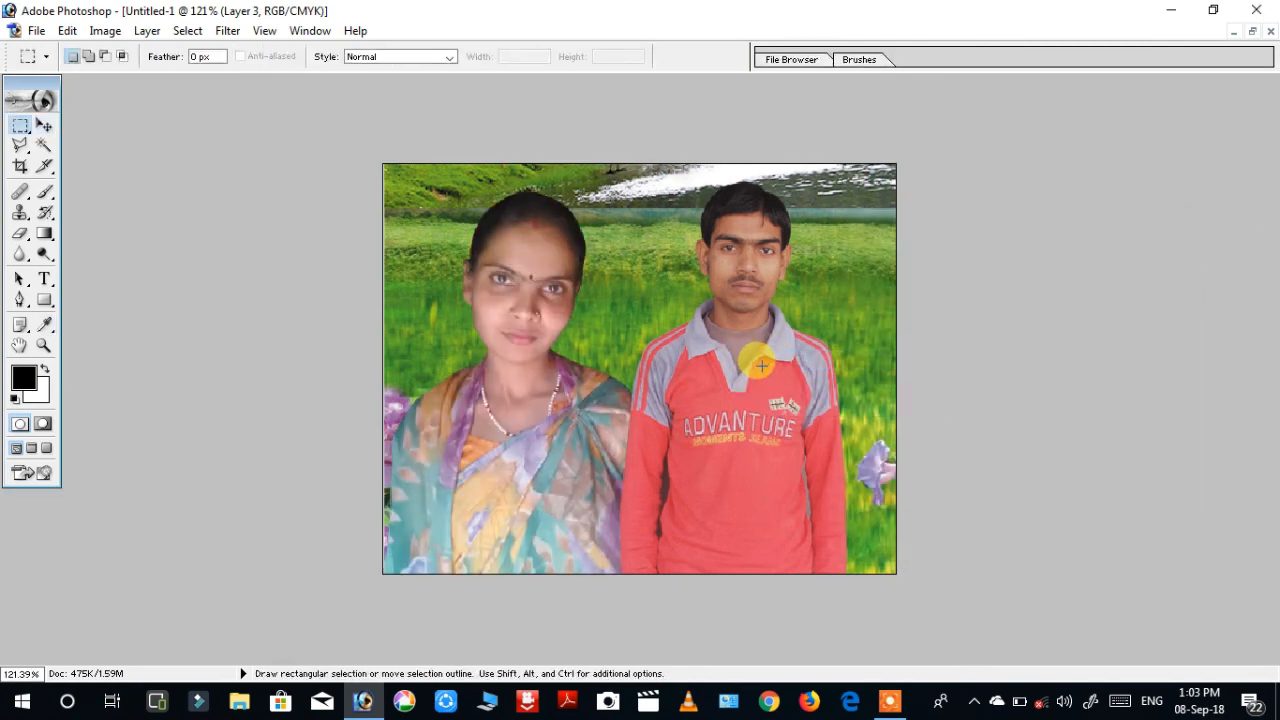
pyautogui.hotkey('ctrl', 'm')
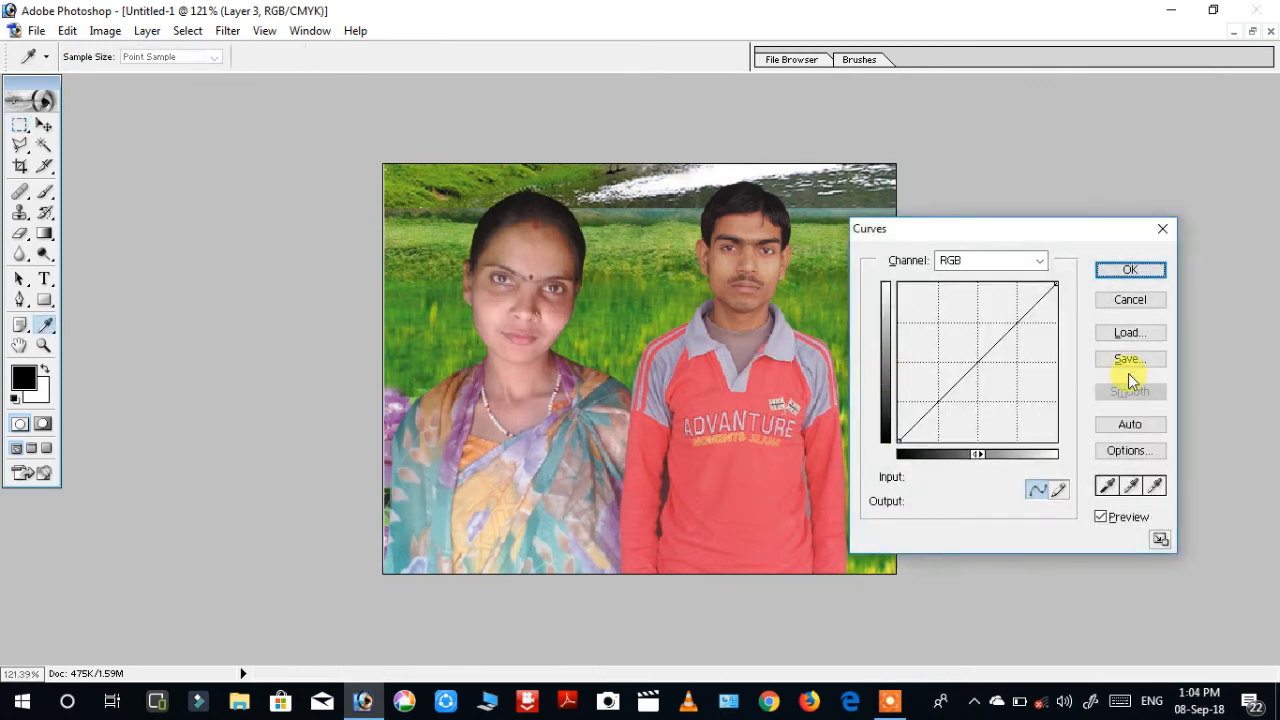
pyautogui.moveTo(969, 358); pyautogui.dragTo(944, 331)
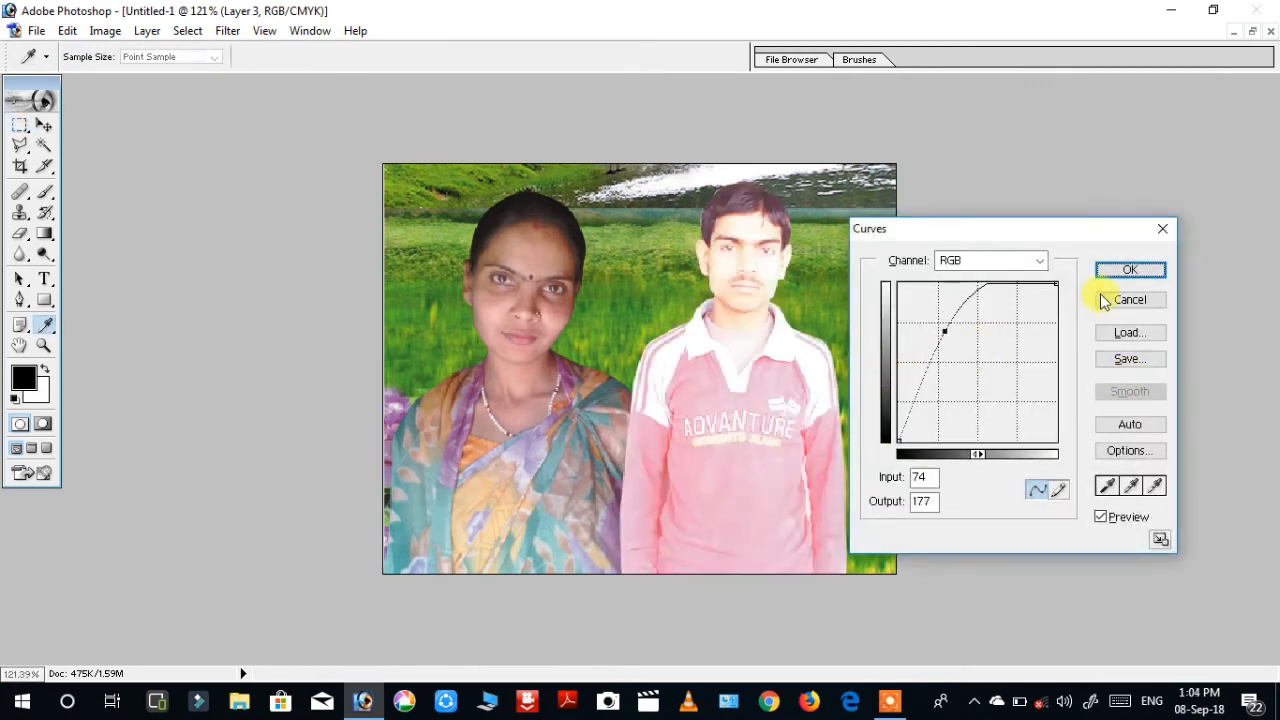
pyautogui.click(1107, 294)
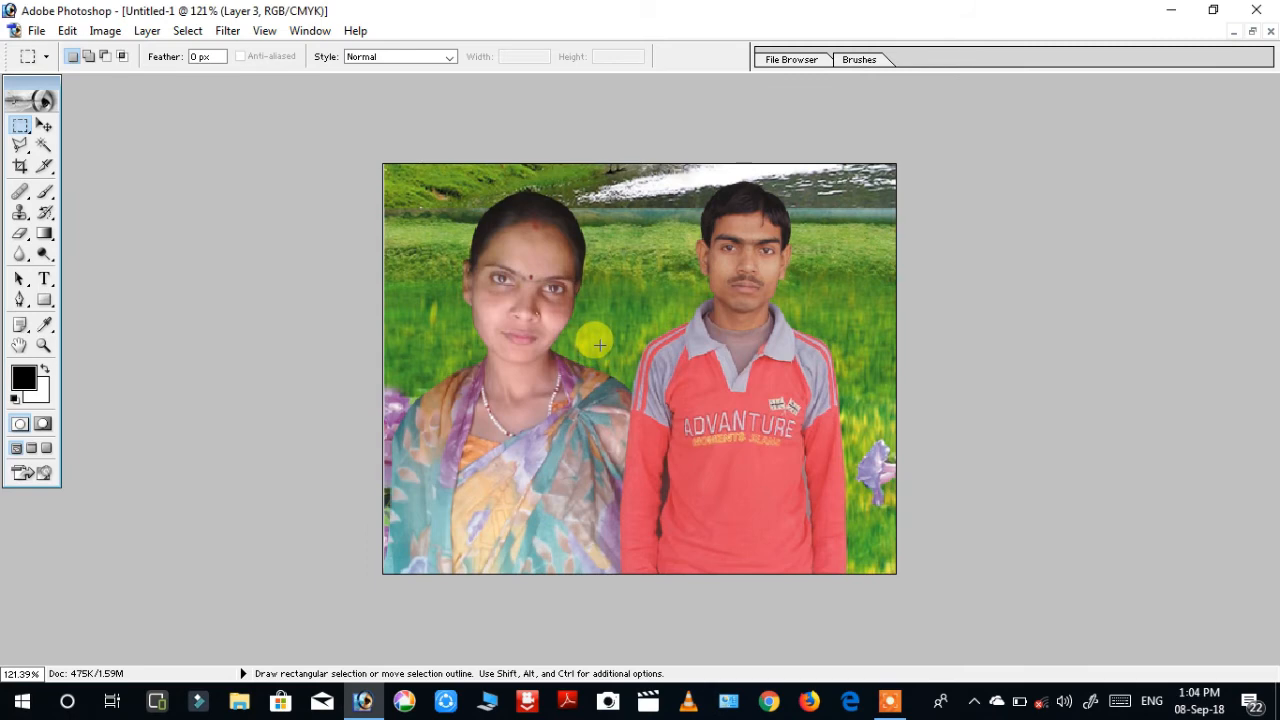
# - Create a new 5 x 7 inch white RGB document at 300 pixels/inch
pyautogui.click(1254, 33)
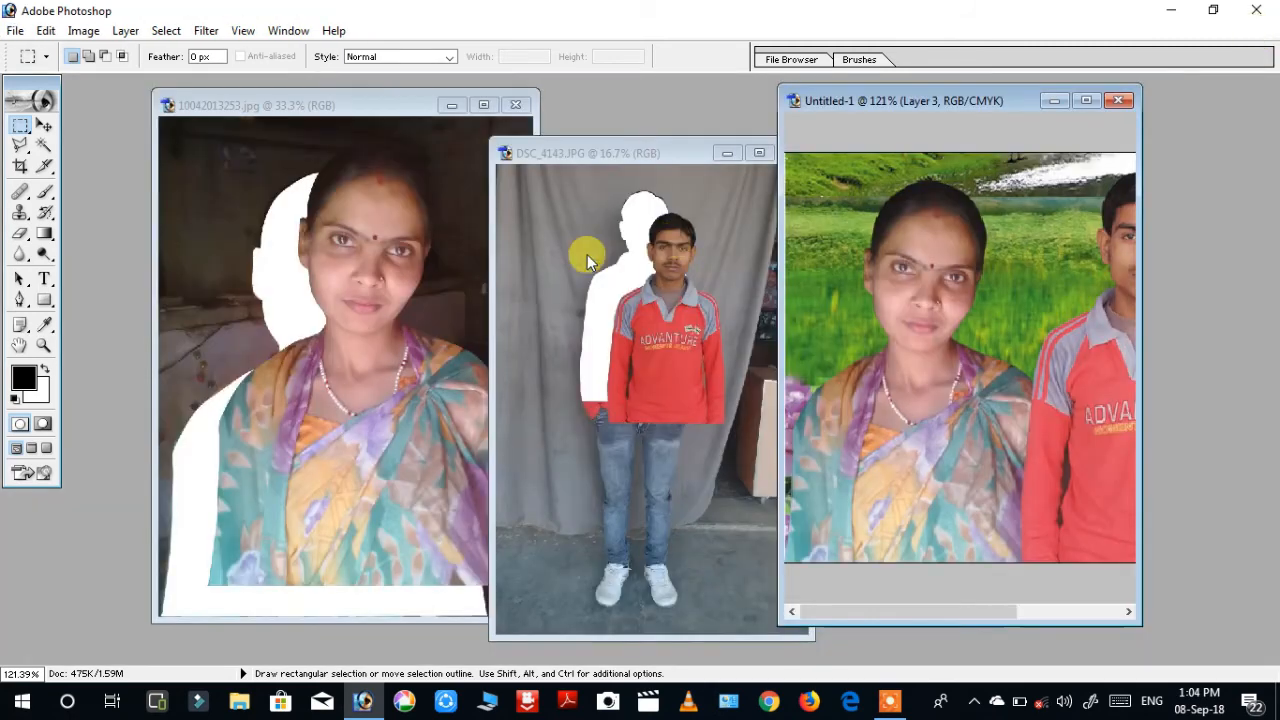
pyautogui.moveTo(953, 99); pyautogui.dragTo(294, 105)
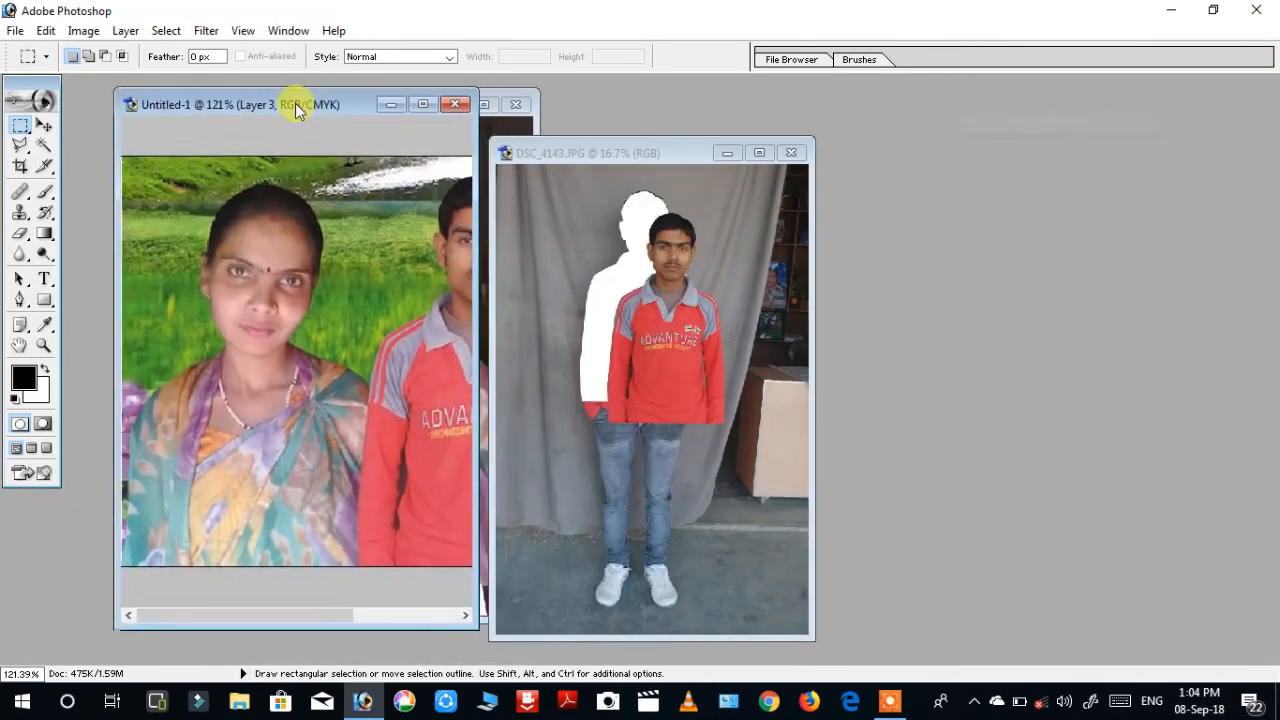
pyautogui.click(15, 30)
pyautogui.click(34, 58)
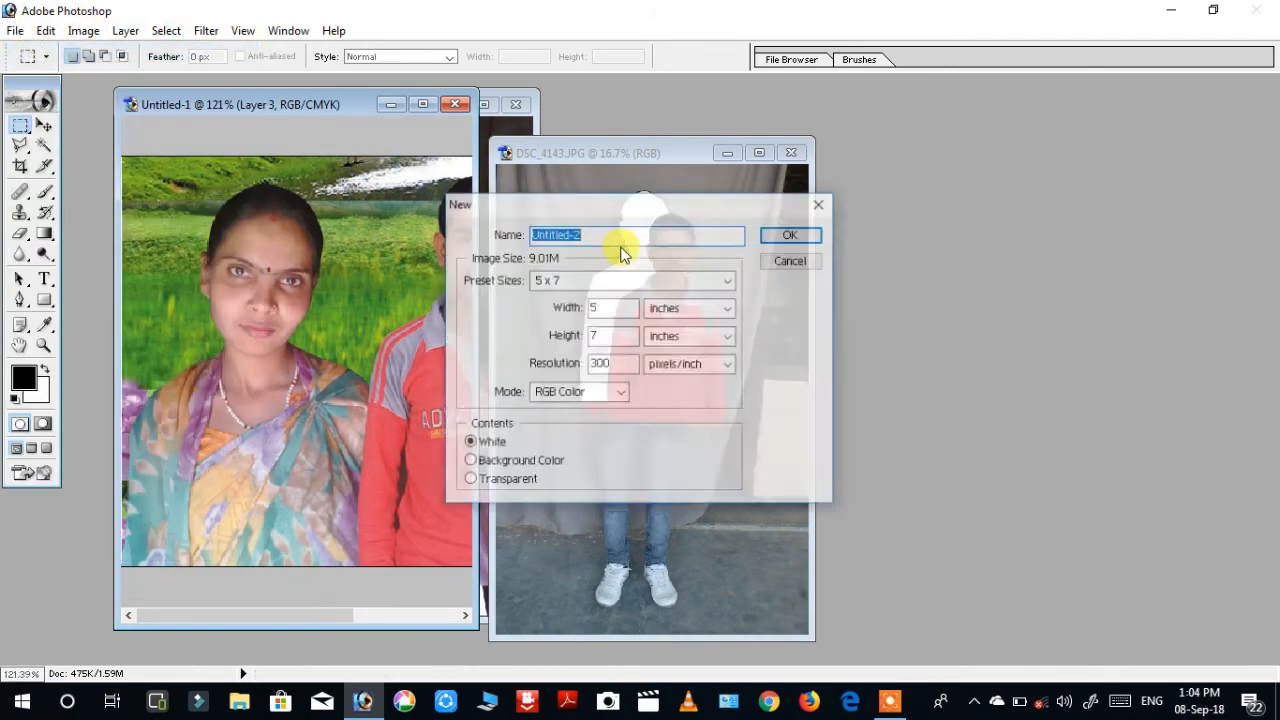
pyautogui.click(629, 285)
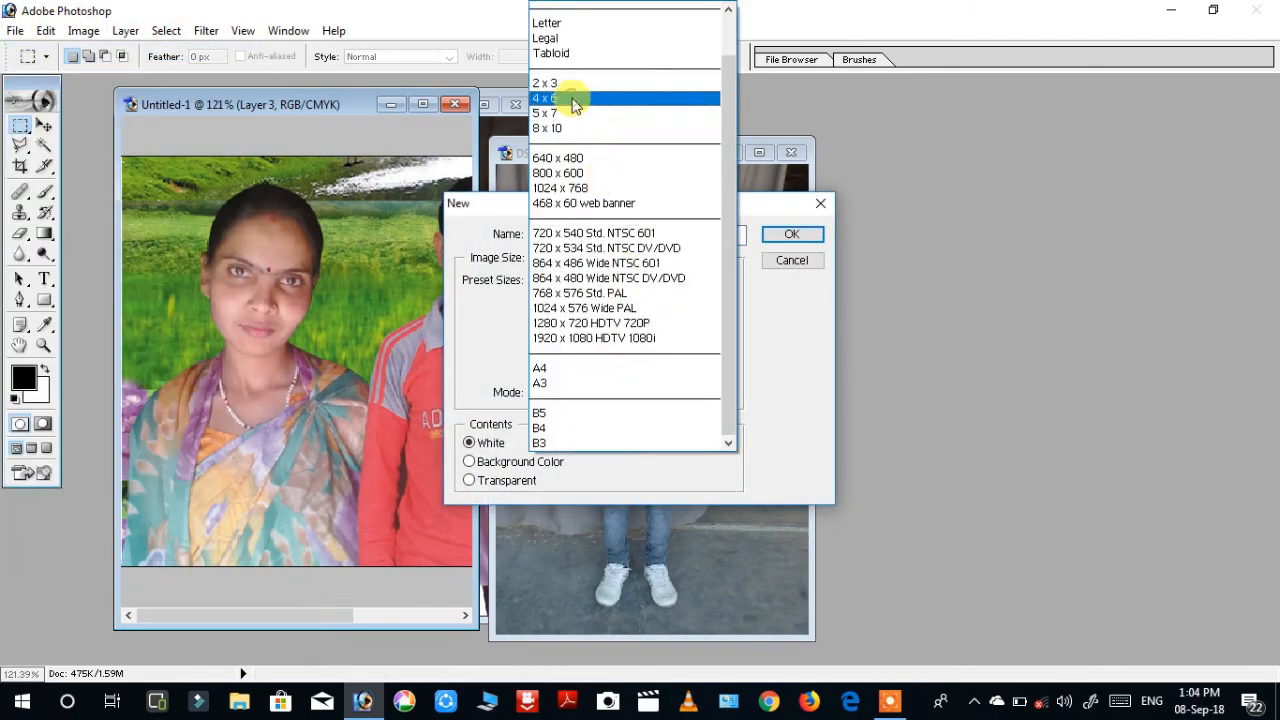
pyautogui.click(576, 112)
pyautogui.click(785, 234)
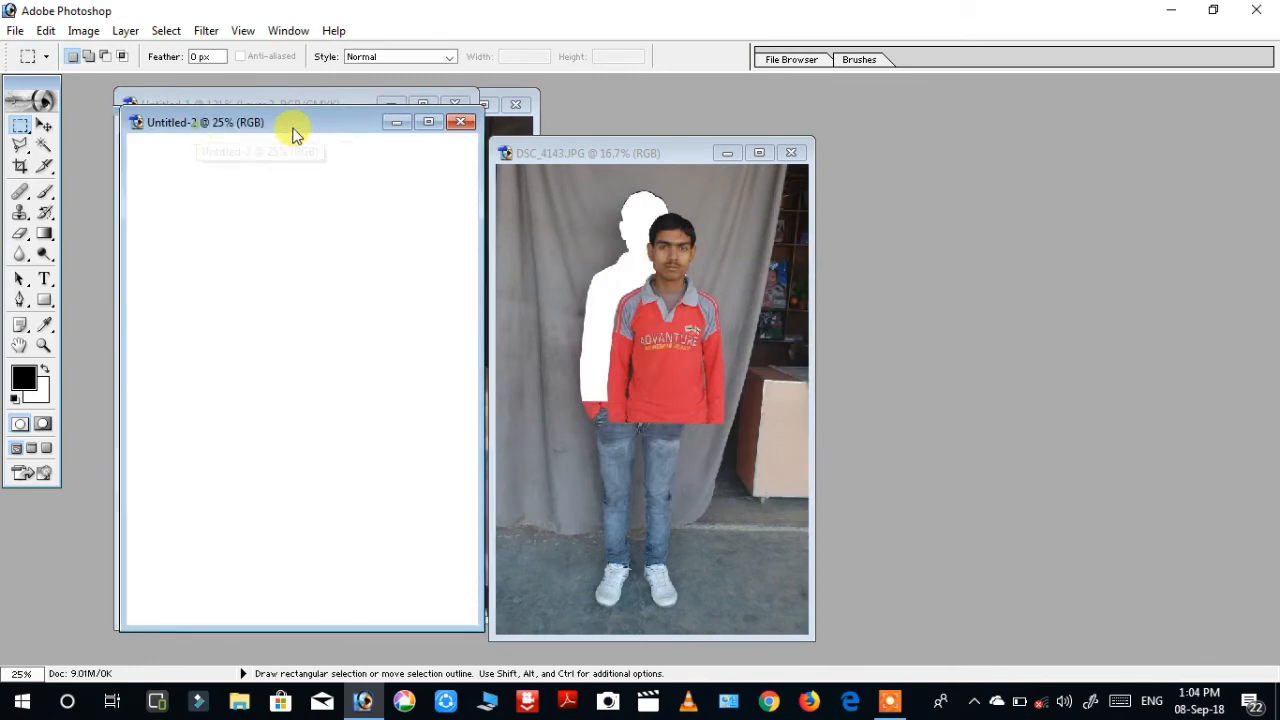
# - Copy the woman's layer from the Untitled-1 composite into the new blank document
pyautogui.moveTo(294, 129); pyautogui.dragTo(787, 157)
pyautogui.click(357, 282)
pyautogui.click(43, 127)
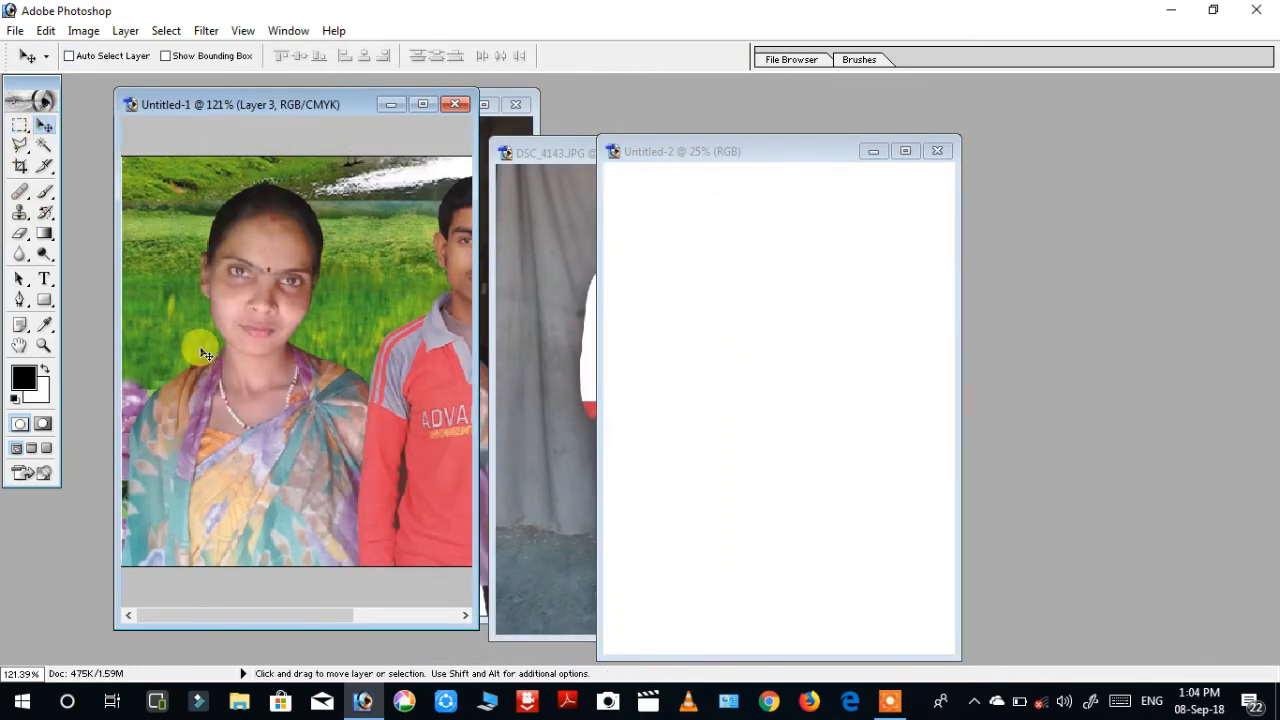
pyautogui.rightClick(272, 292)
pyautogui.click(294, 306)
pyautogui.moveTo(294, 306); pyautogui.dragTo(662, 340)
# - Copy the man's layer from Untitled-1 into the new document beside the woman and maximize that document
pyautogui.click(442, 319)
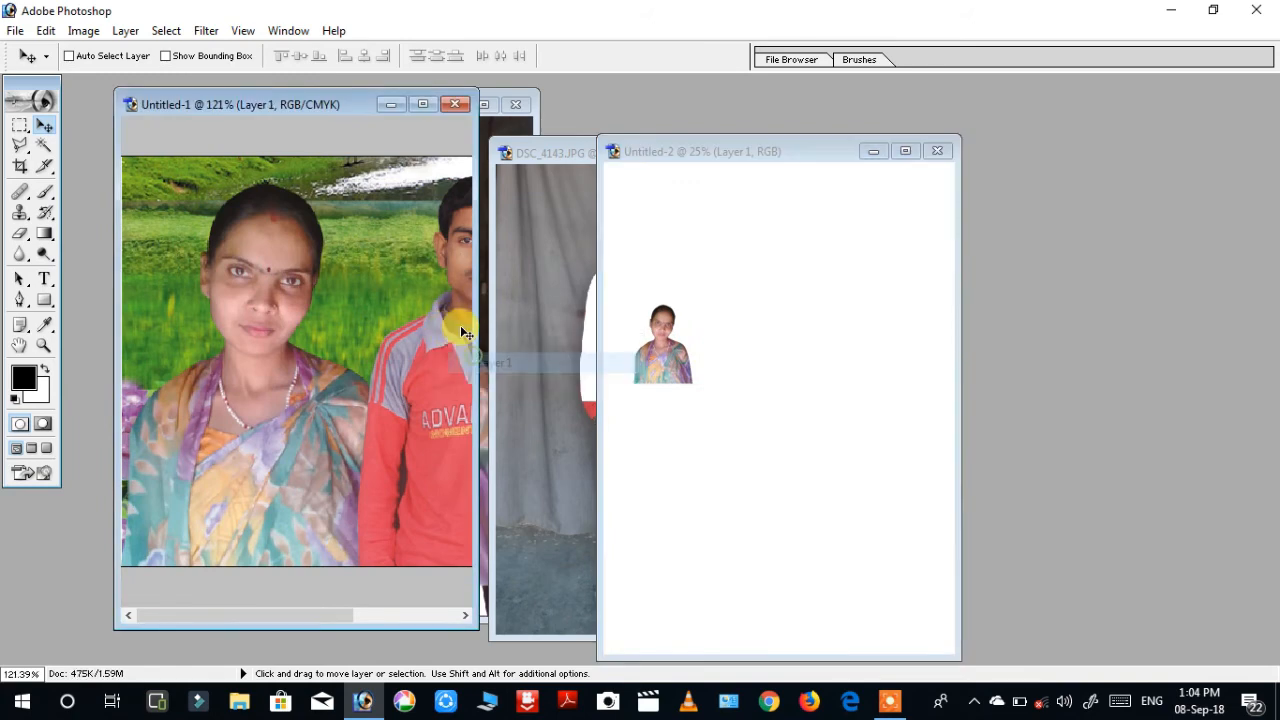
pyautogui.rightClick(455, 325)
pyautogui.click(455, 333)
pyautogui.moveTo(455, 333); pyautogui.dragTo(702, 372)
pyautogui.doubleClick(740, 156)
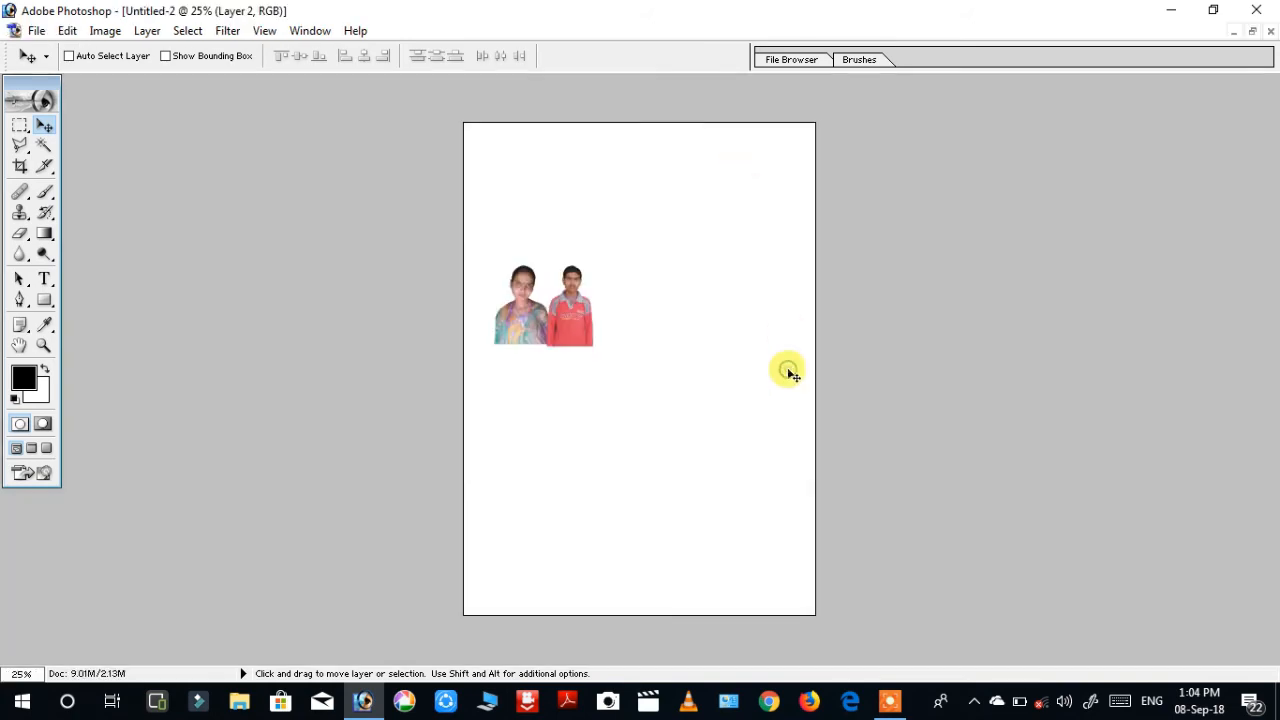
# - Inspect the cut-out woman and man up close in the new document
pyautogui.hotkey('ctrl', '+')
pyautogui.hotkey('ctrl', '+')
pyautogui.hotkey('ctrl', '+')
pyautogui.hotkey('ctrl', '+')
pyautogui.hotkey('ctrl', '+')
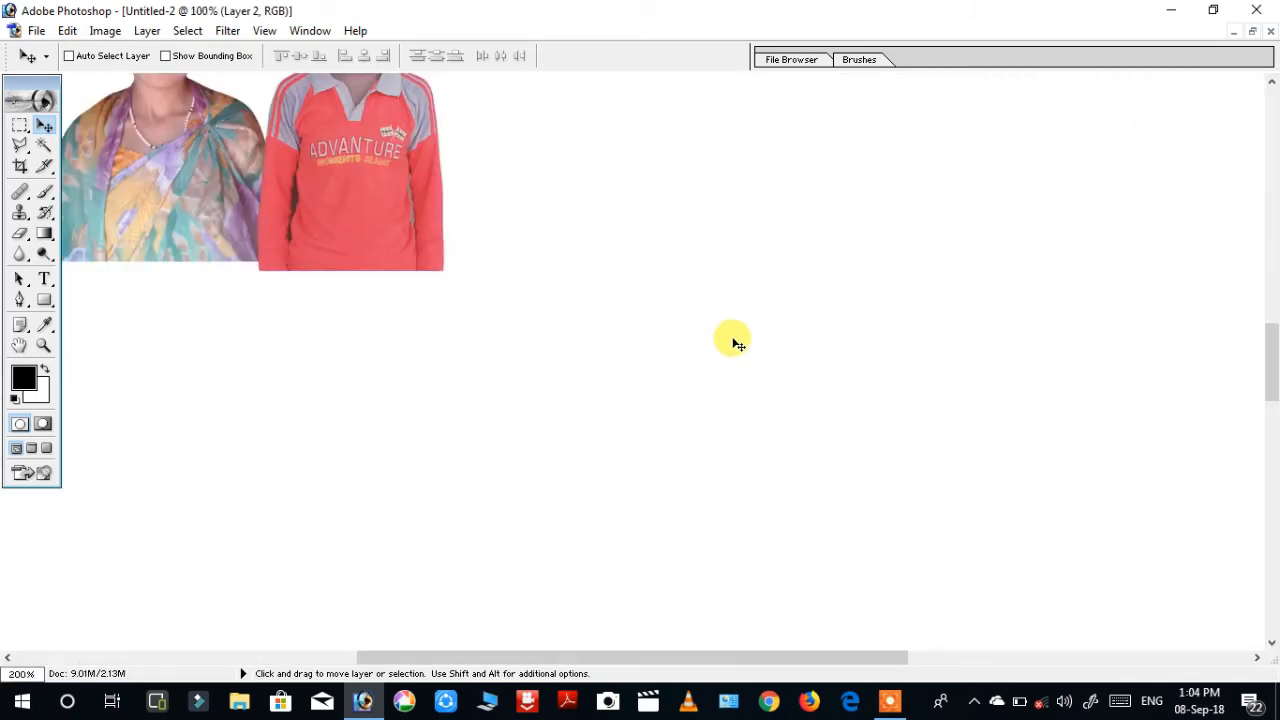
pyautogui.moveTo(684, 274); pyautogui.dragTo(992, 573)
pyautogui.moveTo(678, 354); pyautogui.dragTo(991, 466)
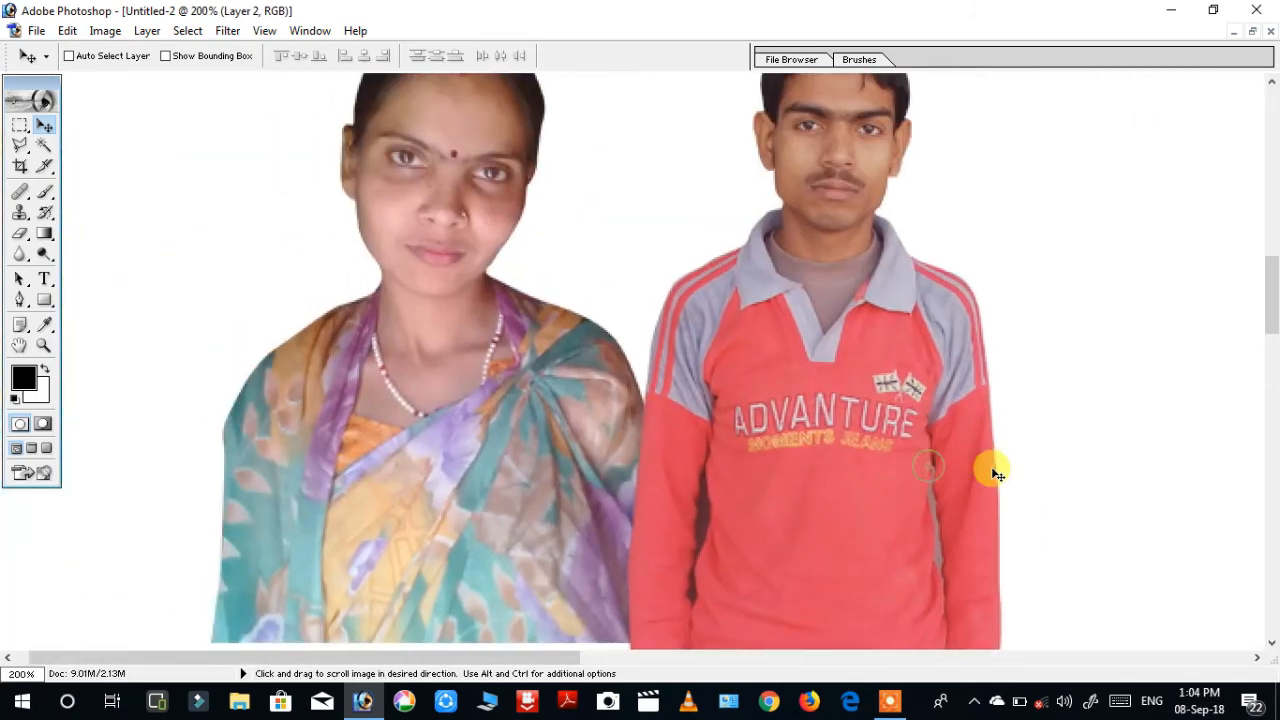
pyautogui.hotkey('ctrl', '-')
pyautogui.hotkey('ctrl', '-')
pyautogui.hotkey('ctrl', '-')
pyautogui.hotkey('ctrl', '-')
pyautogui.hotkey('ctrl', '-')
pyautogui.hotkey('ctrl', '+')
pyautogui.hotkey('ctrl', '+')
pyautogui.hotkey('ctrl', '+')
pyautogui.hotkey('ctrl', '+')
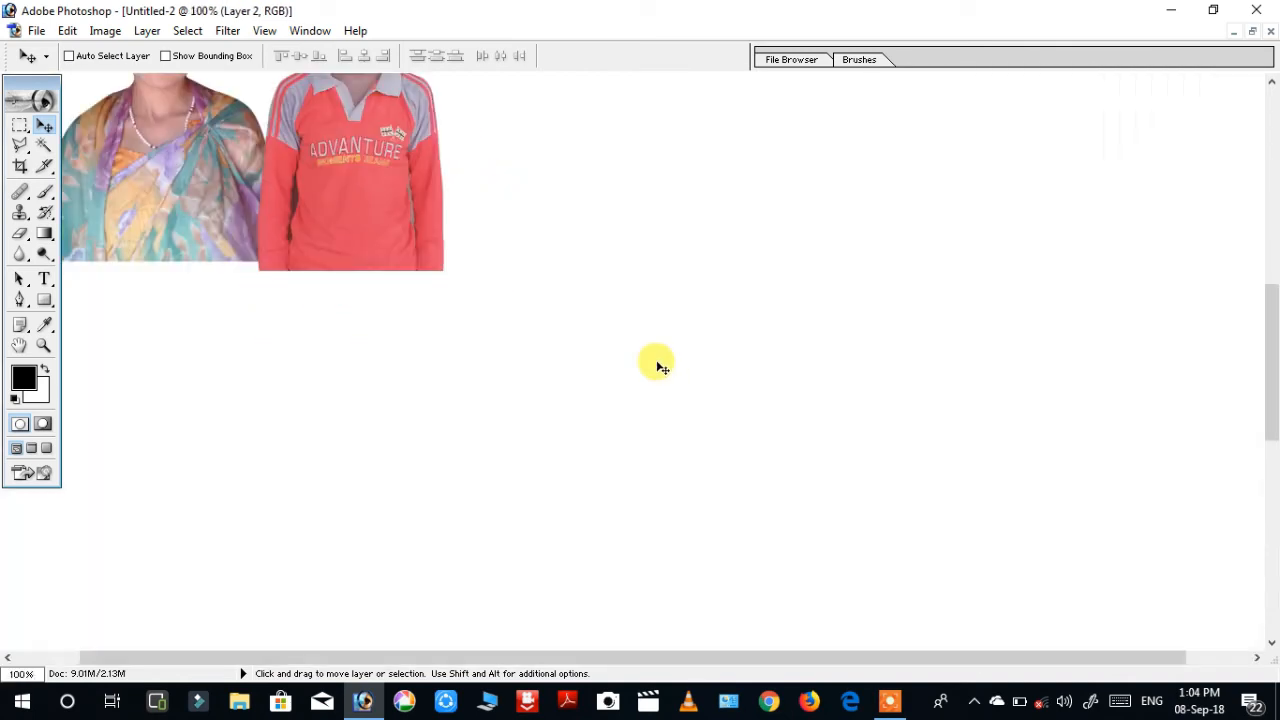
# - Delete the leftover background between the man's arms and body using Magic Wand selections at tolerance 32, and clear the selection
pyautogui.moveTo(574, 271); pyautogui.dragTo(714, 382)
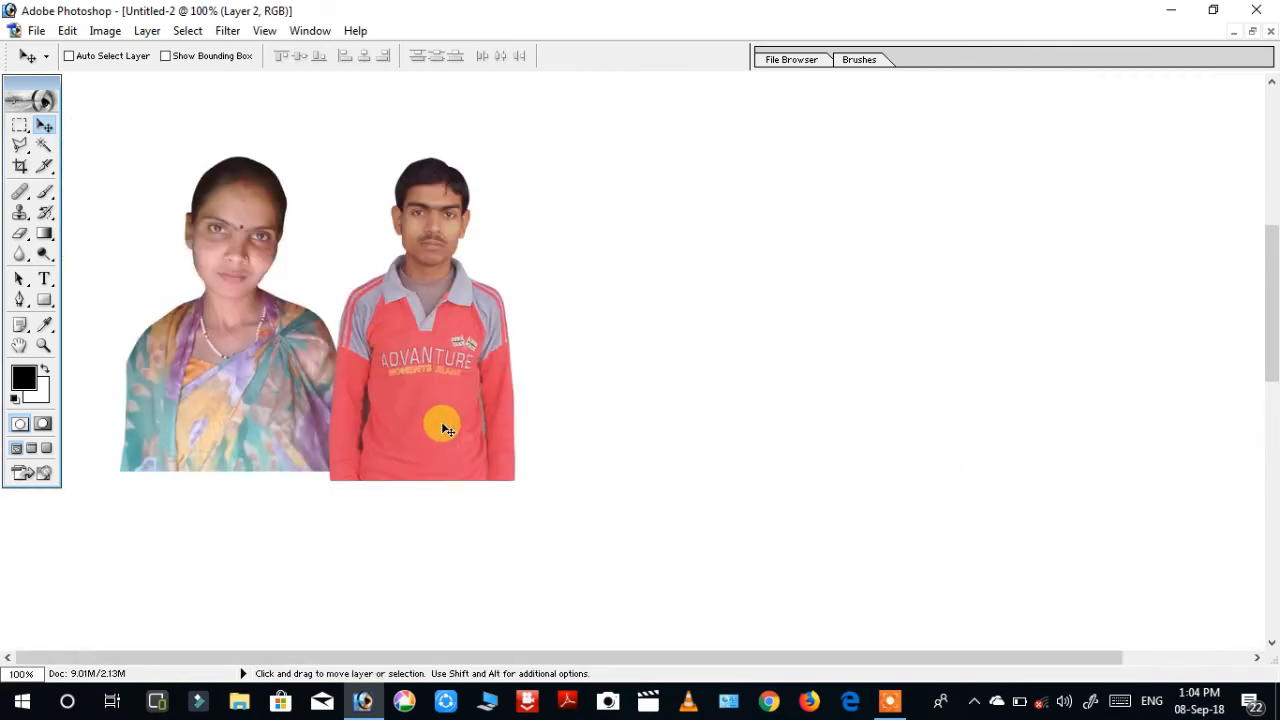
pyautogui.hotkey('ctrl', '+')
pyautogui.moveTo(371, 391); pyautogui.dragTo(608, 371)
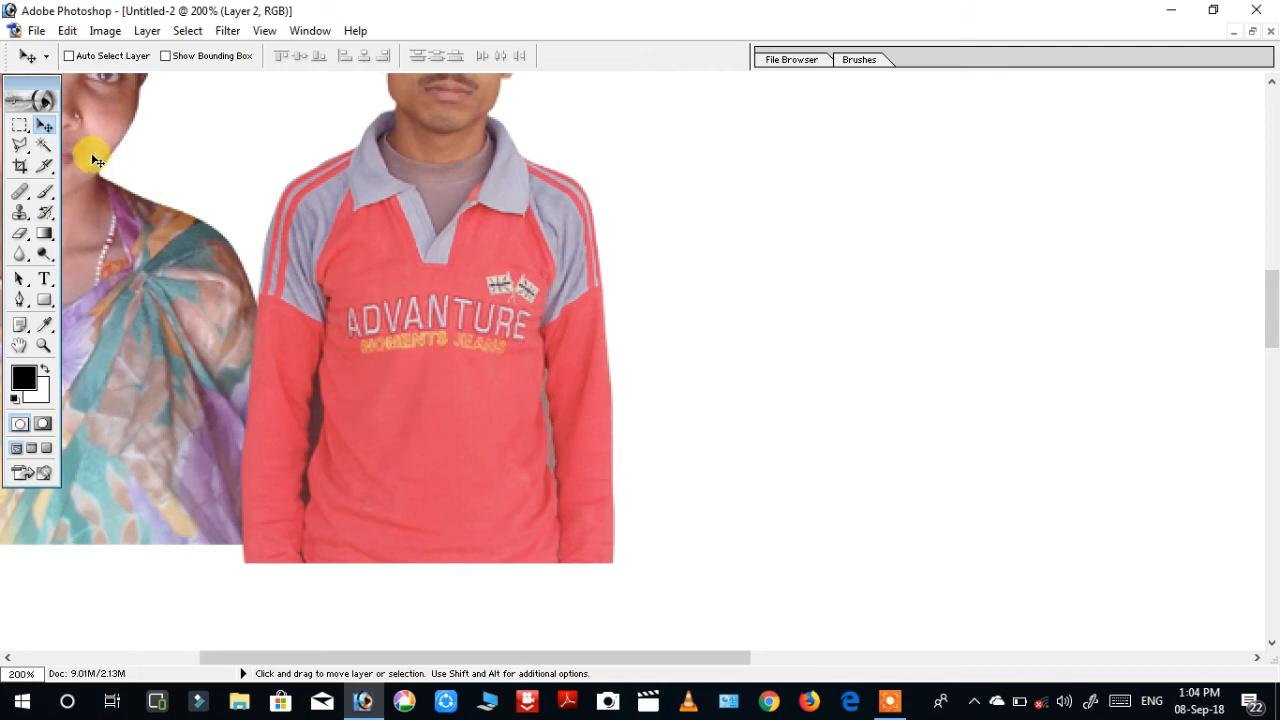
pyautogui.click(44, 145)
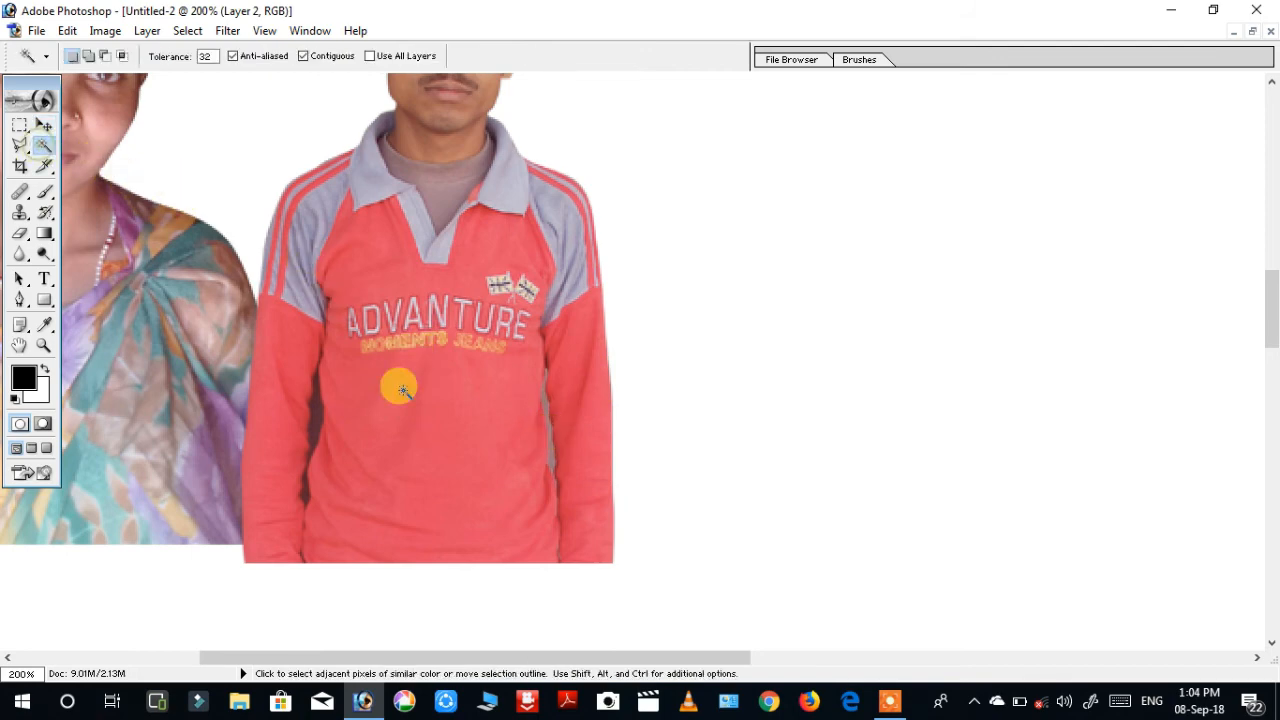
pyautogui.click(549, 452)
pyautogui.hotkey('ctrl', 'd')
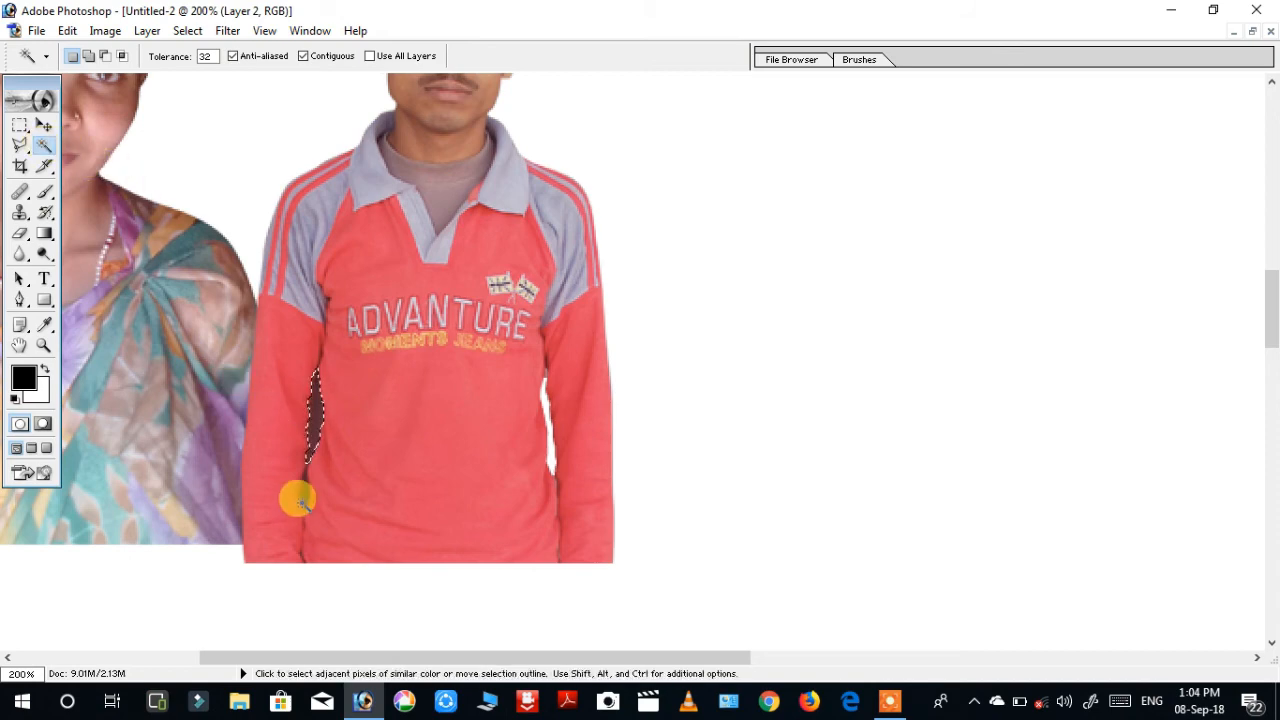
pyautogui.press('Delete')
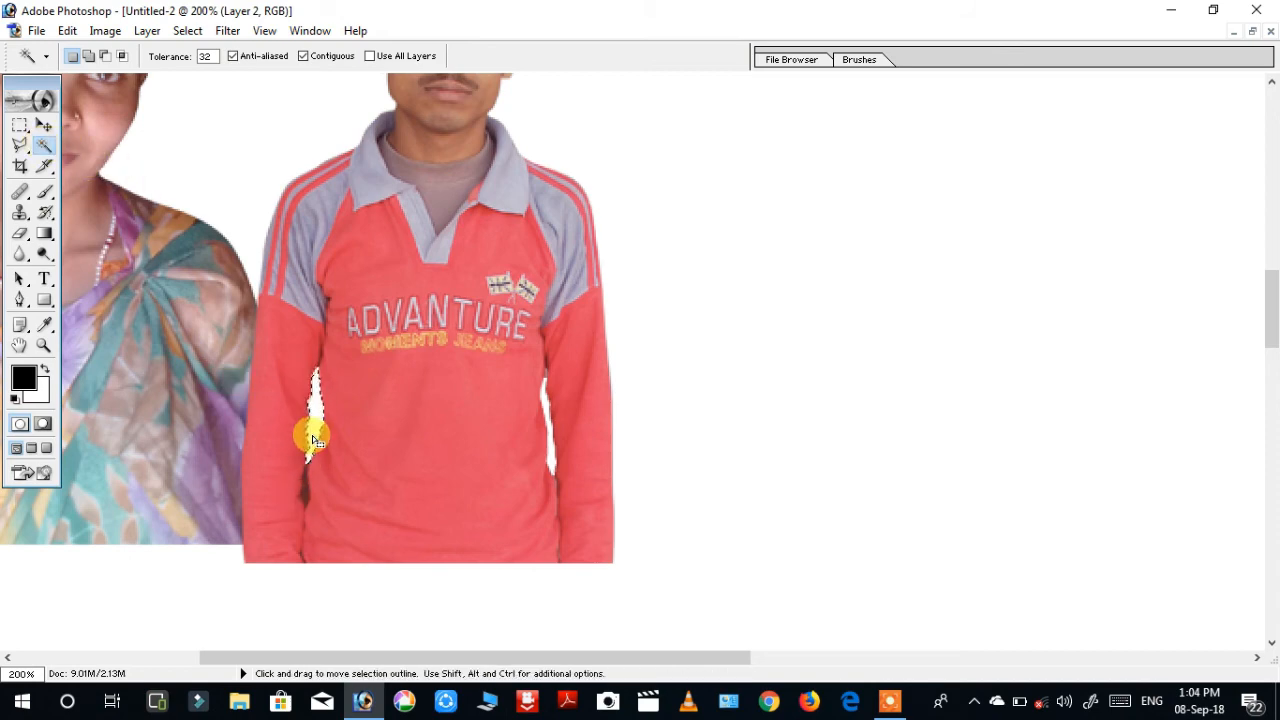
pyautogui.click(306, 493)
pyautogui.press('Delete')
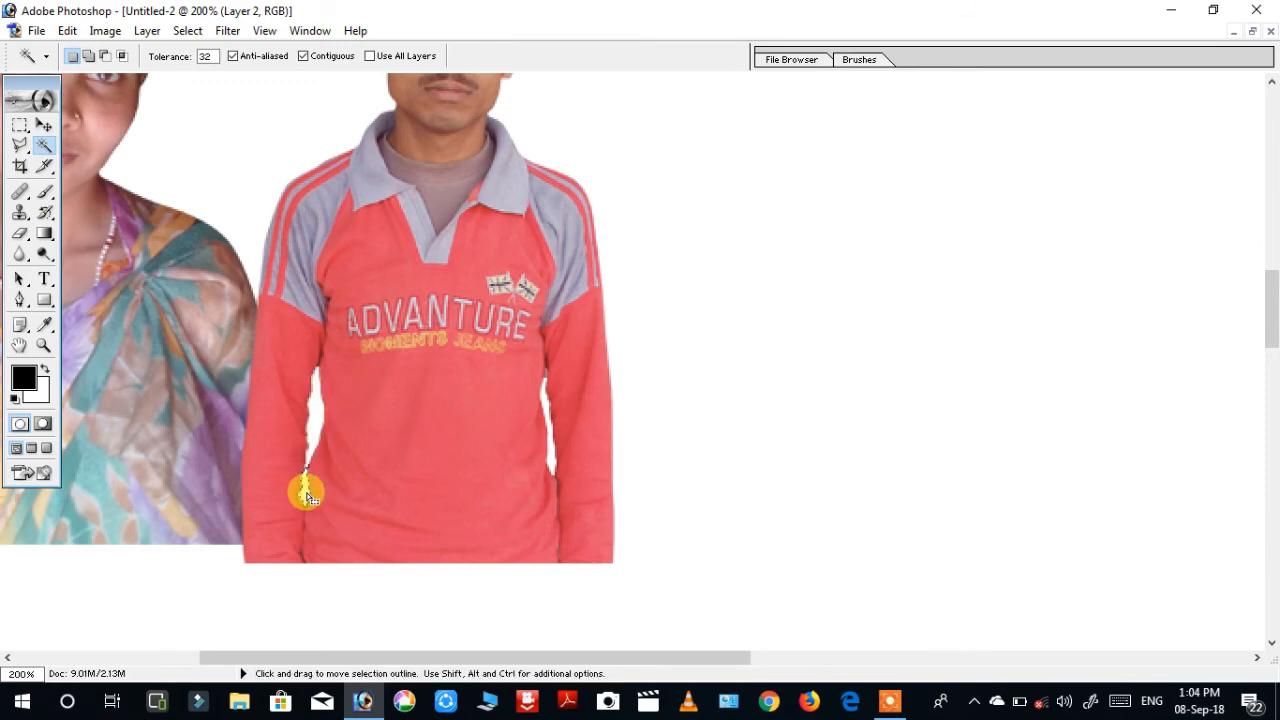
pyautogui.hotkey('ctrl', 'd')
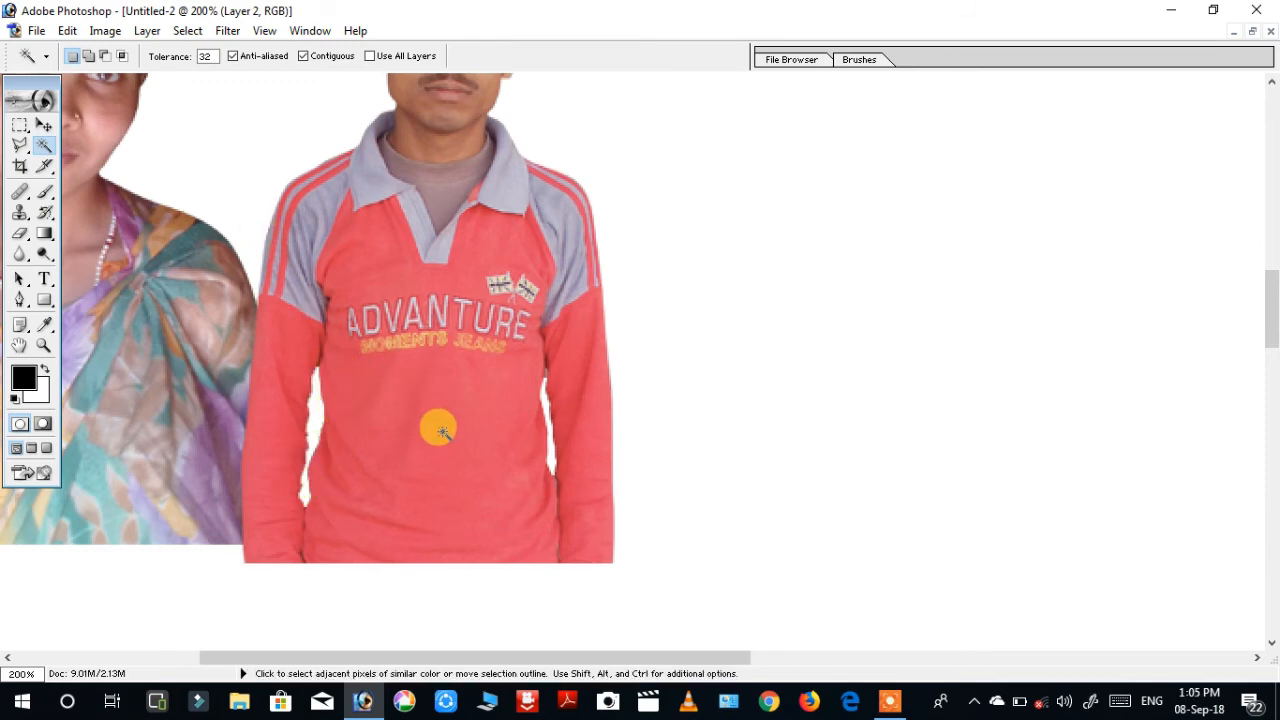
# - Select the white Background layer area with the Magic Wand and fill it with a bright pinkish-red background color
pyautogui.hotkey('ctrl', '-')
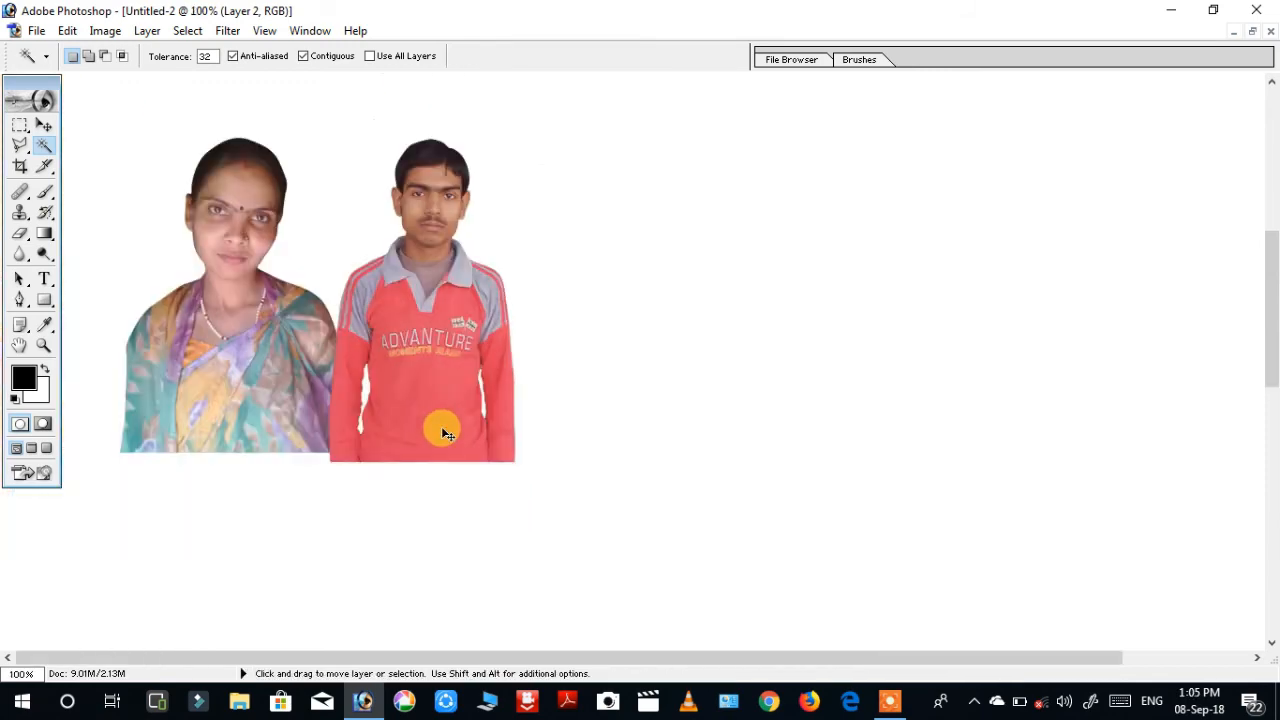
pyautogui.click(48, 127)
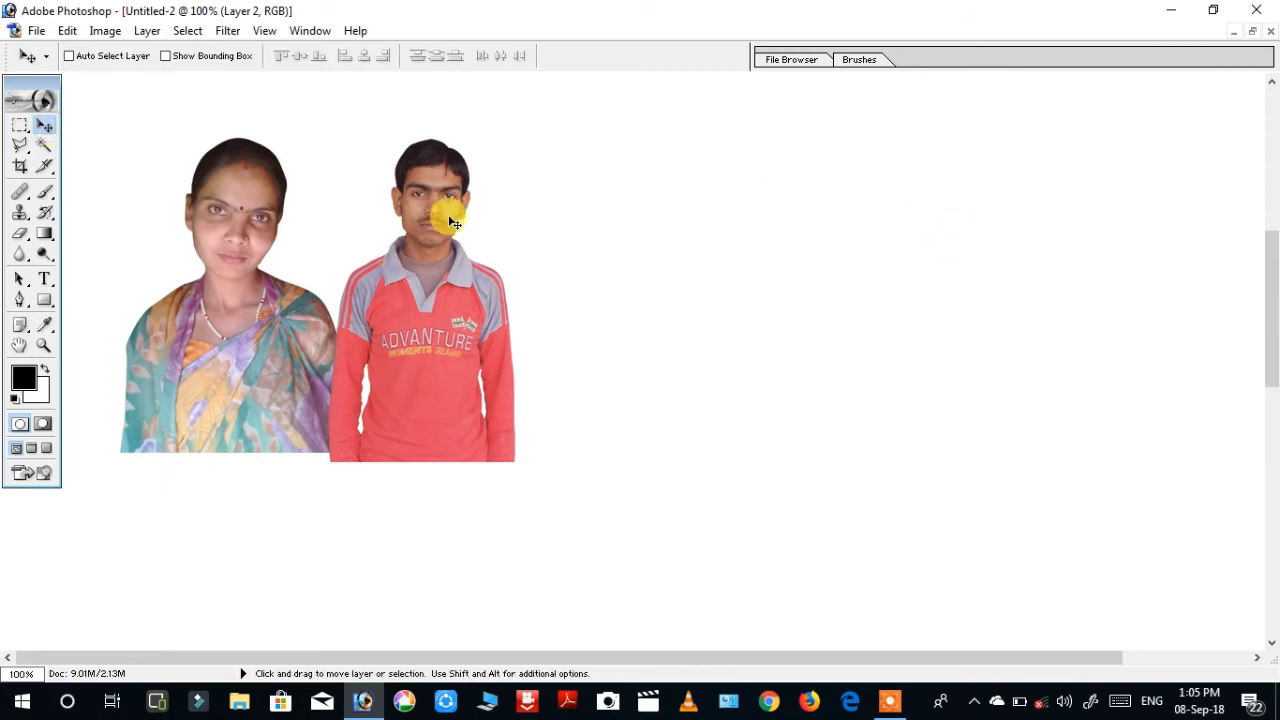
pyautogui.rightClick(634, 239)
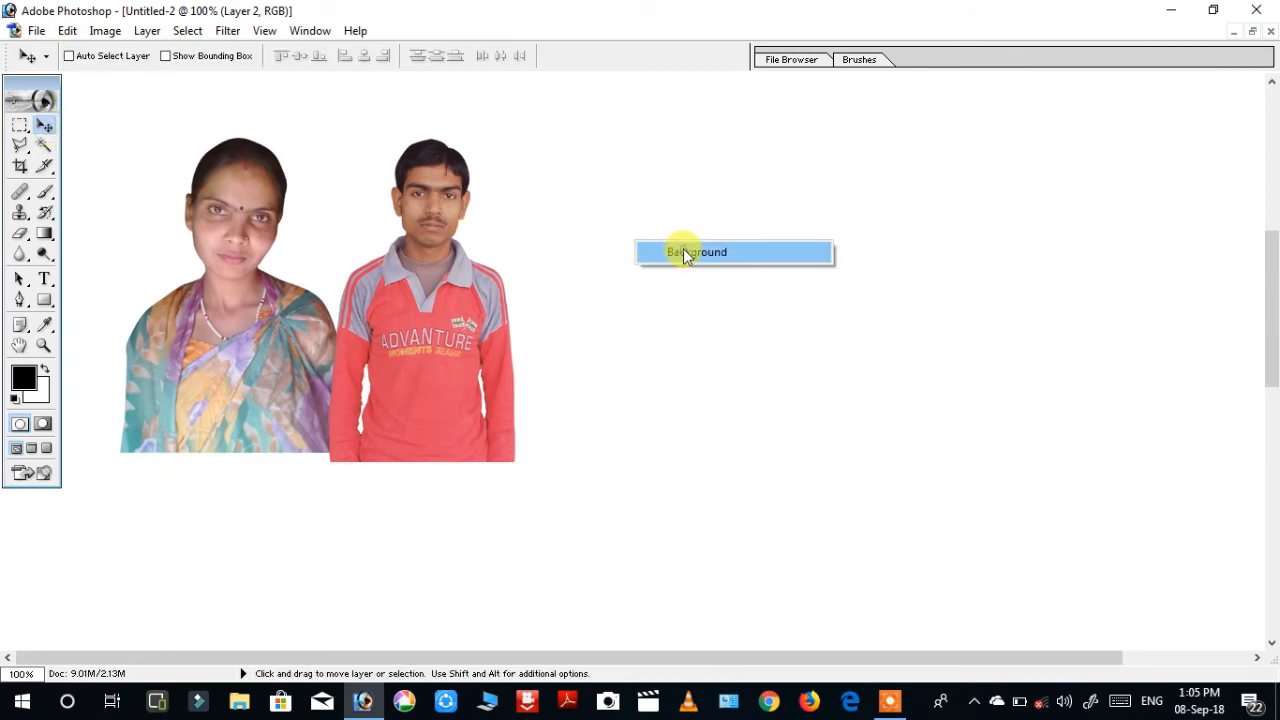
pyautogui.click(686, 254)
pyautogui.click(44, 145)
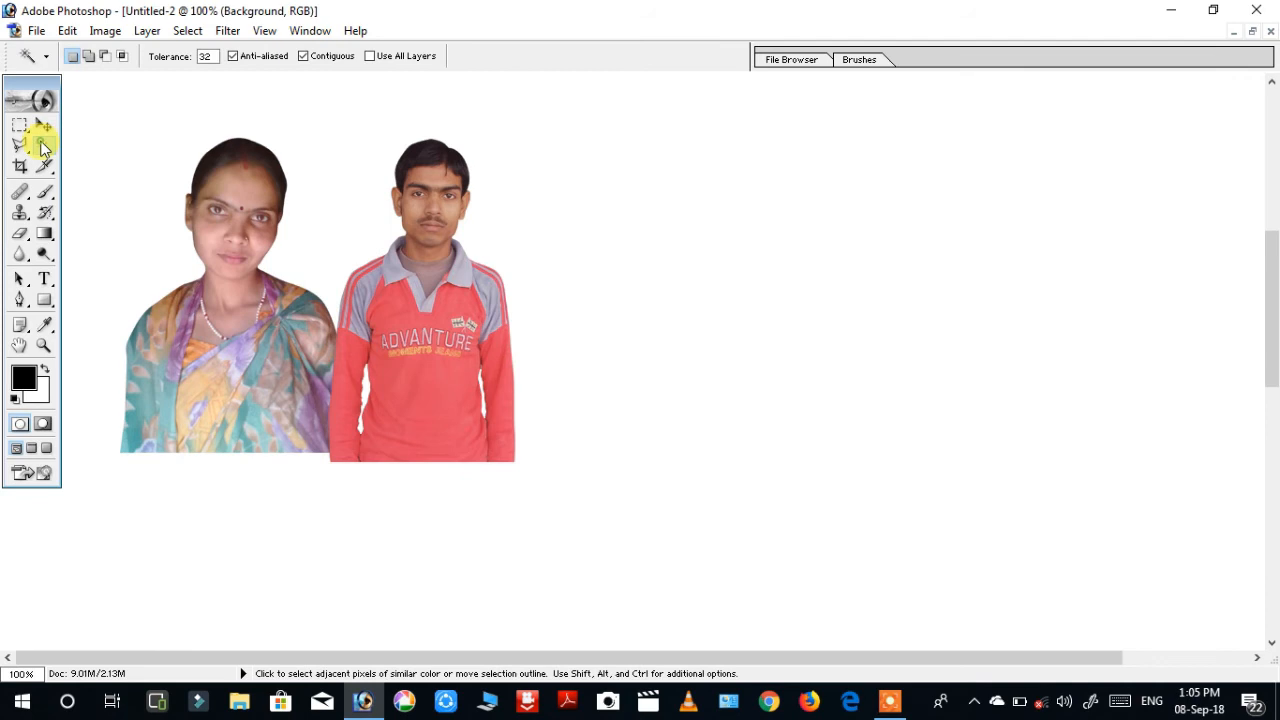
pyautogui.click(291, 121)
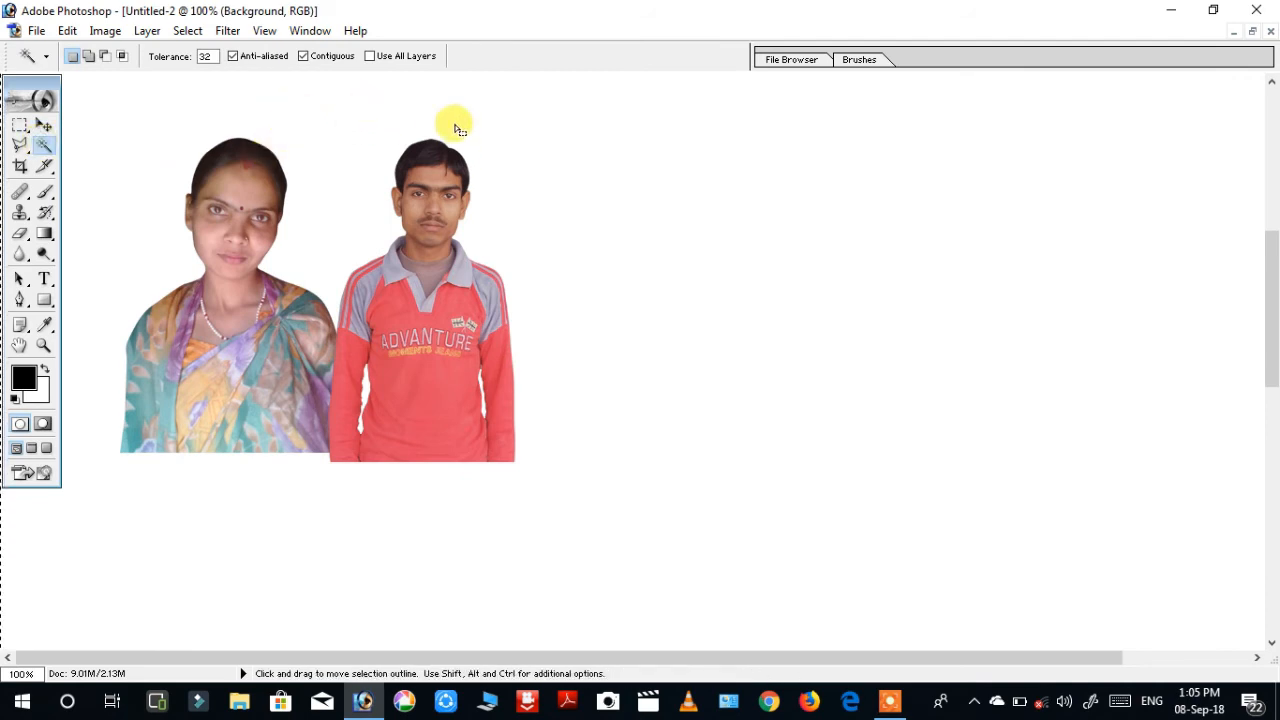
pyautogui.click(44, 398)
pyautogui.click(318, 313)
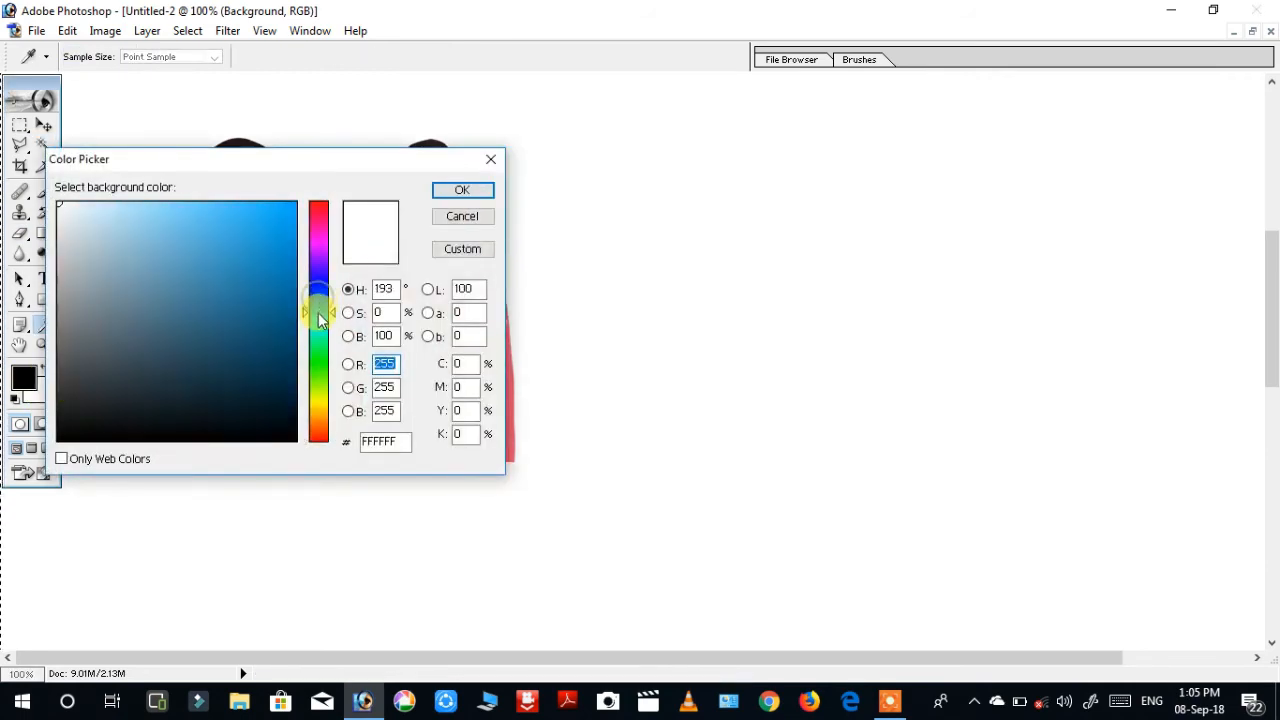
pyautogui.moveTo(288, 245); pyautogui.dragTo(314, 211)
pyautogui.click(457, 191)
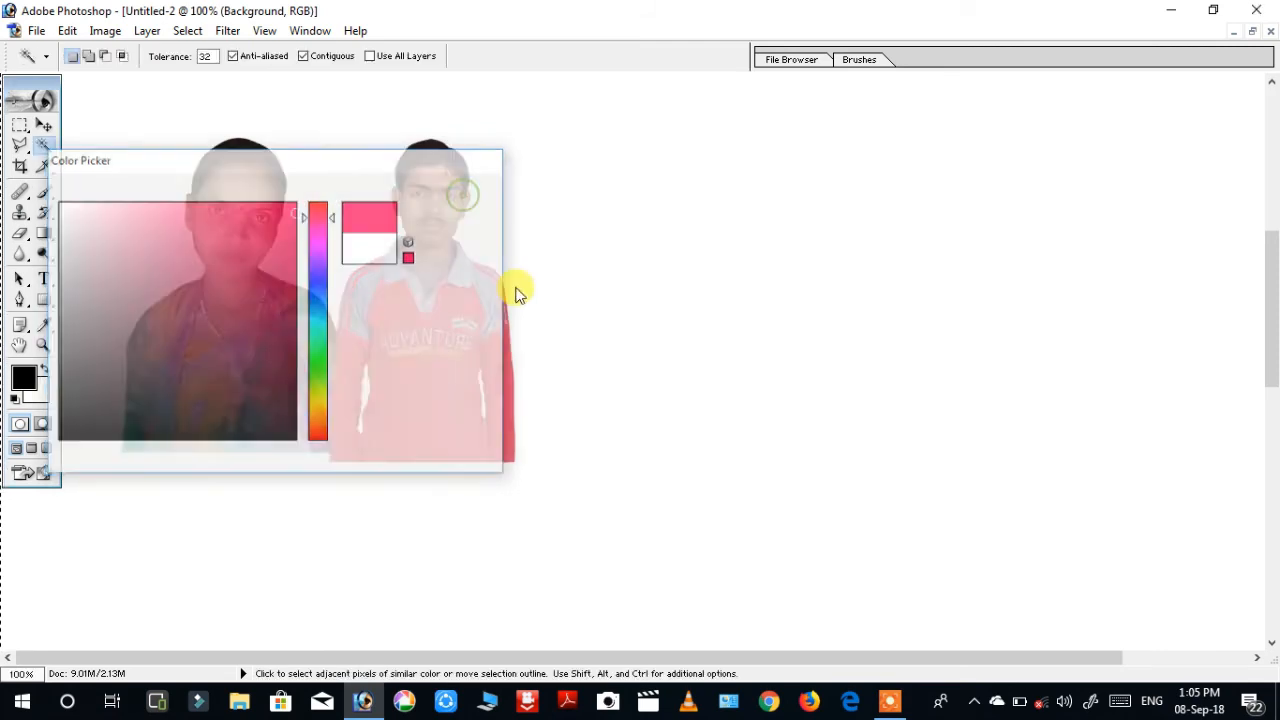
pyautogui.press('Delete')
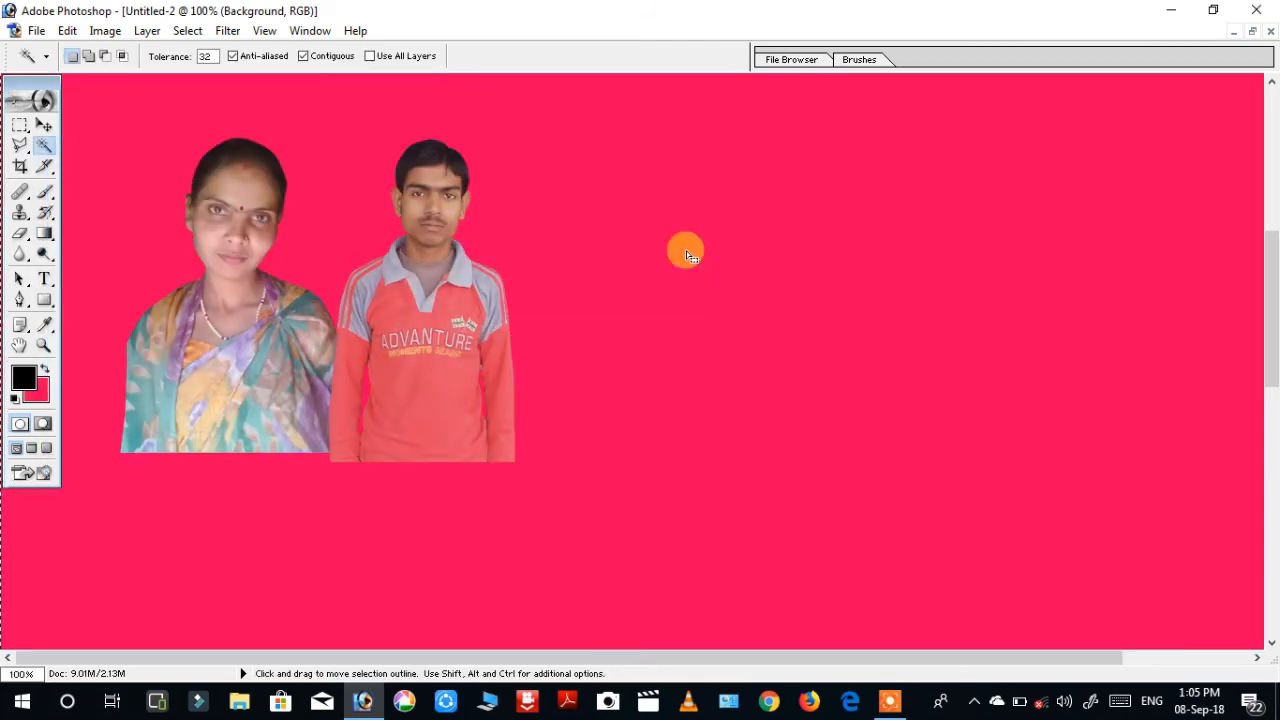
# - Crop the pink-background image tightly around the woman and man at 1.2 x 1.5 in and 300 pixels/inch, turning the crop frame sideways
pyautogui.rightClick(90, 208)
pyautogui.click(88, 148)
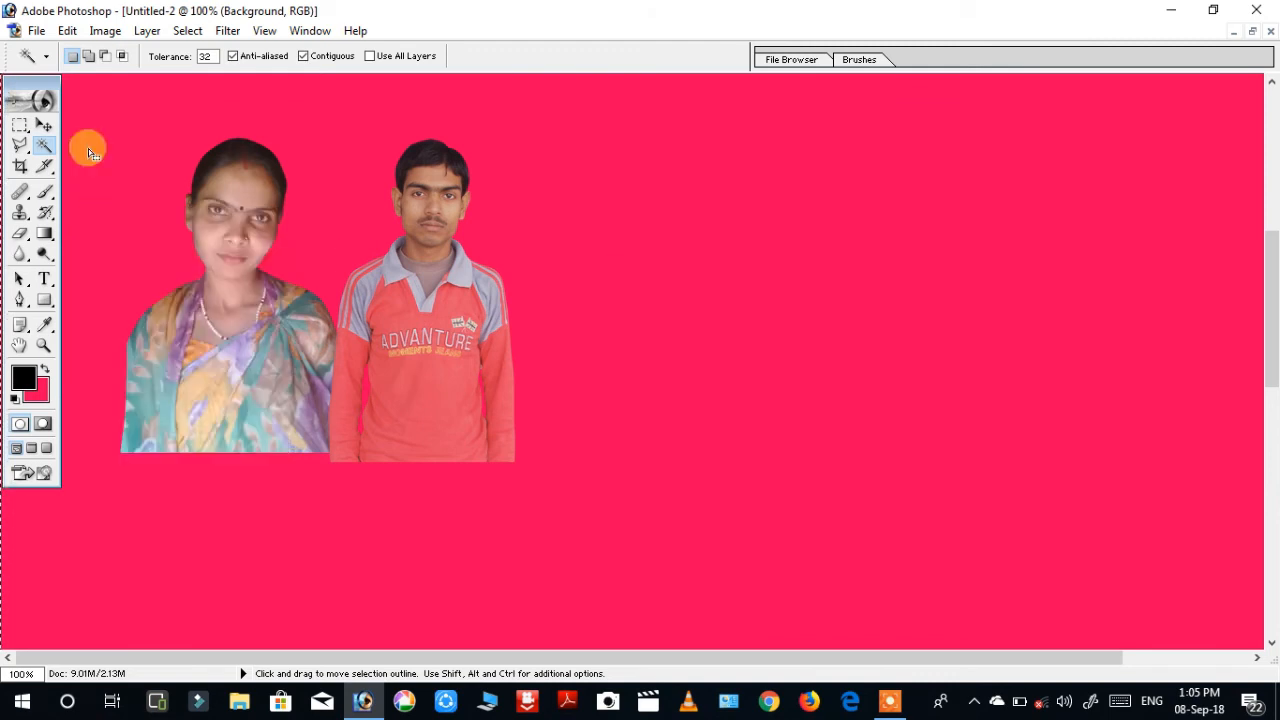
pyautogui.click(20, 124)
pyautogui.click(20, 166)
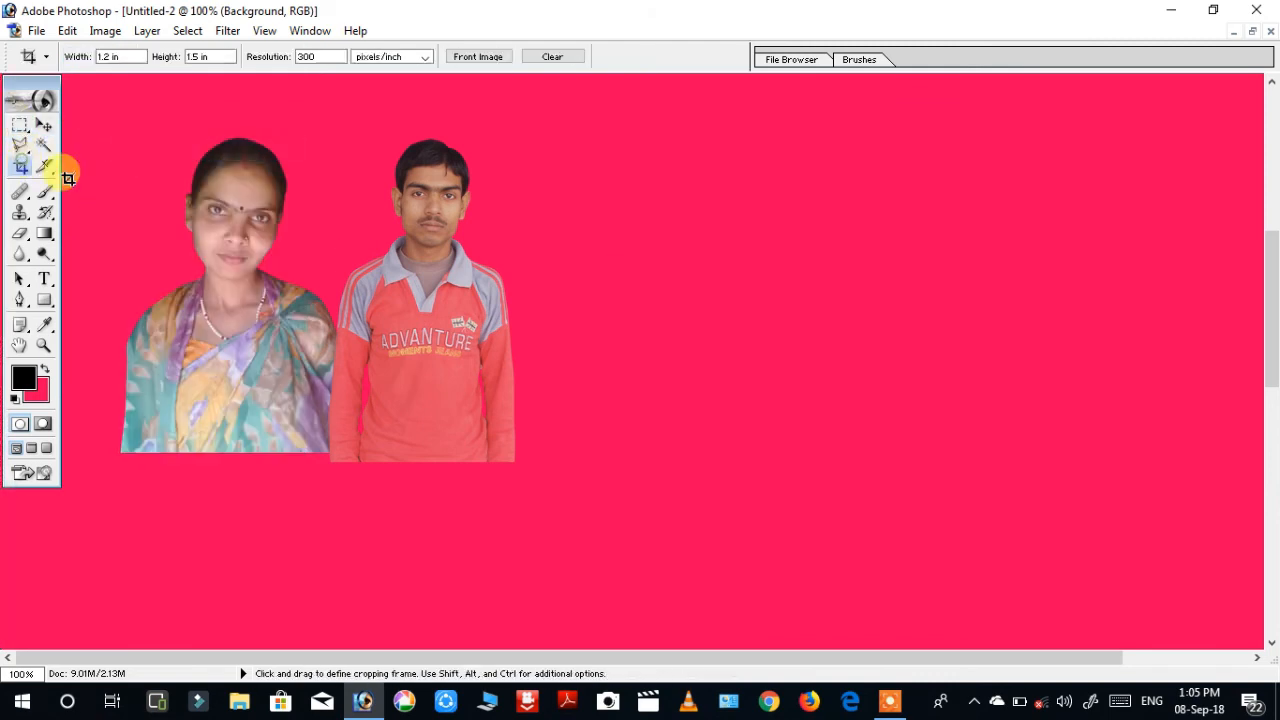
pyautogui.moveTo(123, 119); pyautogui.dragTo(484, 414)
pyautogui.moveTo(483, 460)
pyautogui.mouseDown()
pyautogui.moveTo(163, 417)
pyautogui.moveTo(146, 377)
pyautogui.mouseUp()
pyautogui.moveTo(277, 330); pyautogui.dragTo(329, 309)
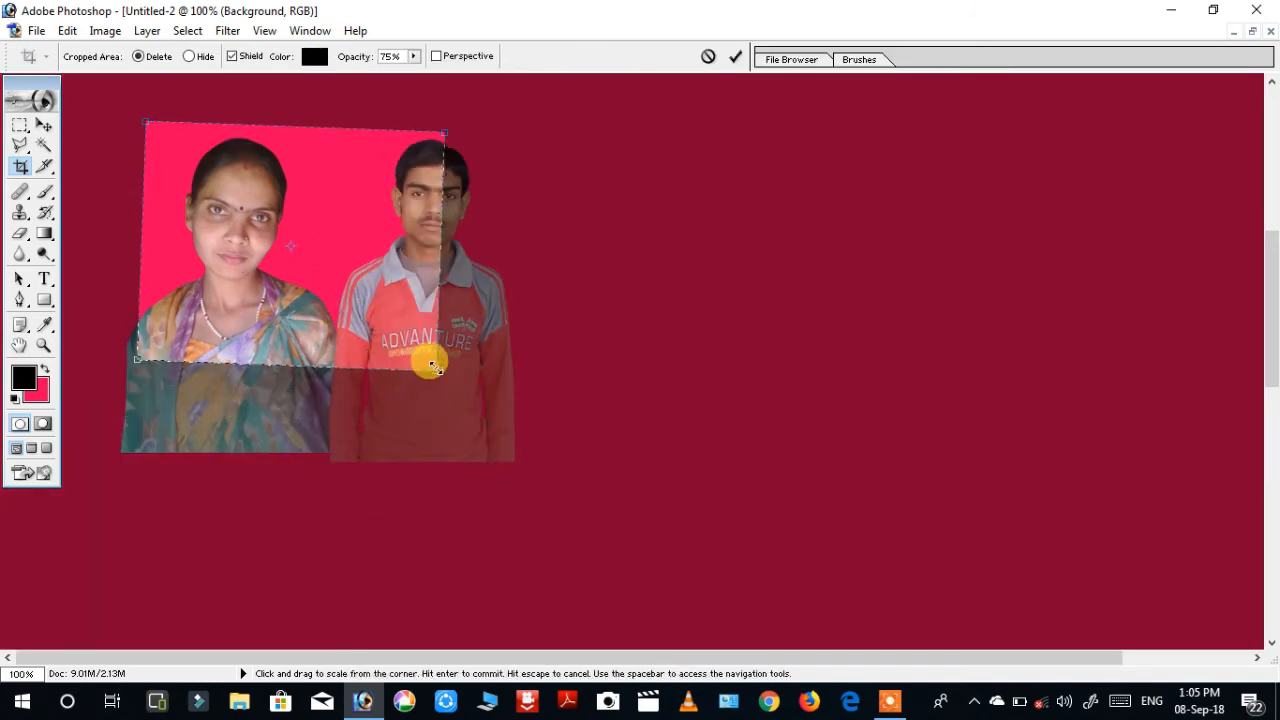
pyautogui.moveTo(432, 366); pyautogui.dragTo(606, 468)
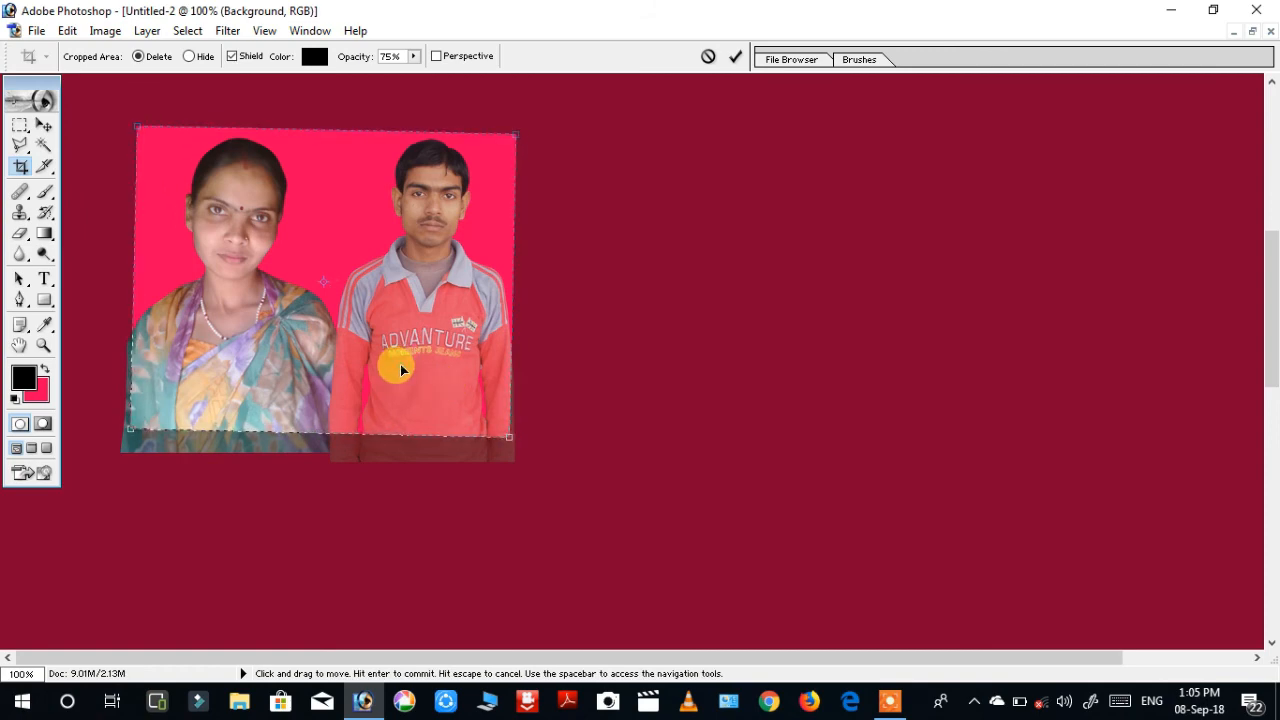
pyautogui.press('Return')
# - Rotate the cropped canvas 90° counterclockwise so both people stand upright, and fit it on screen
pyautogui.hotkey('ctrl', '0')
pyautogui.click(105, 30)
pyautogui.moveTo(190, 216)
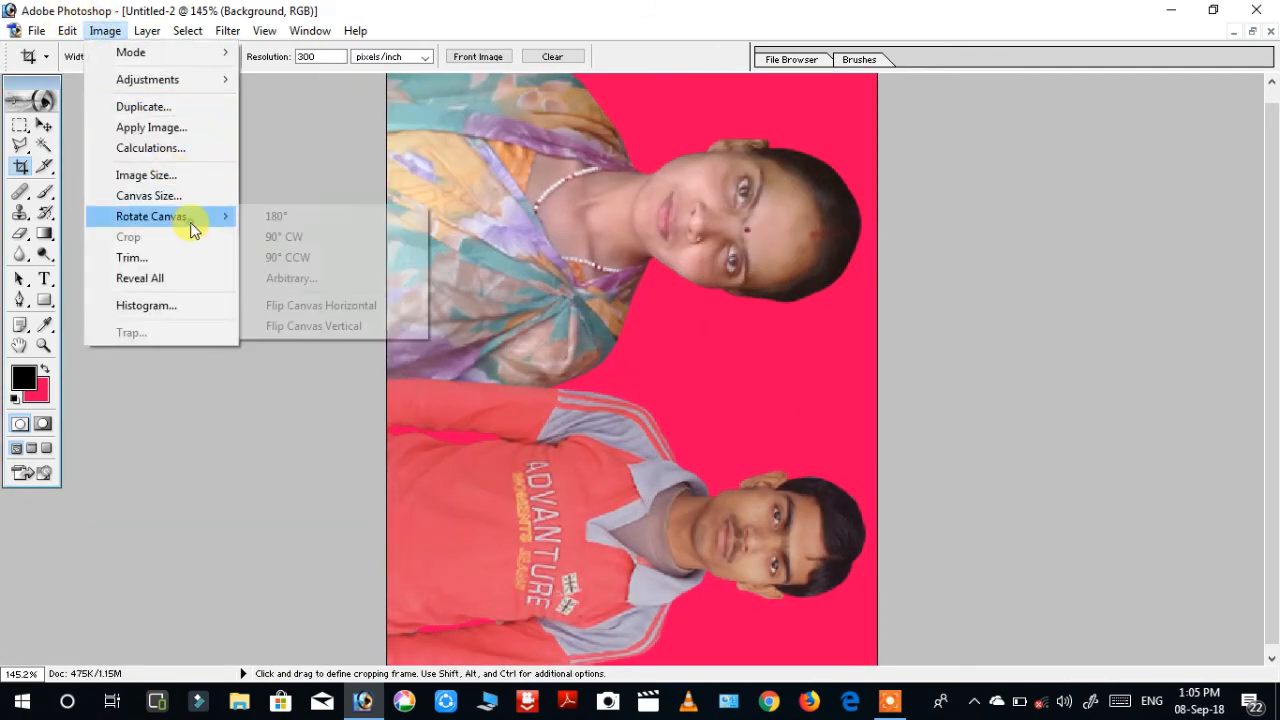
pyautogui.click(288, 257)
pyautogui.hotkey('ctrl', '0')
pyautogui.click(44, 145)
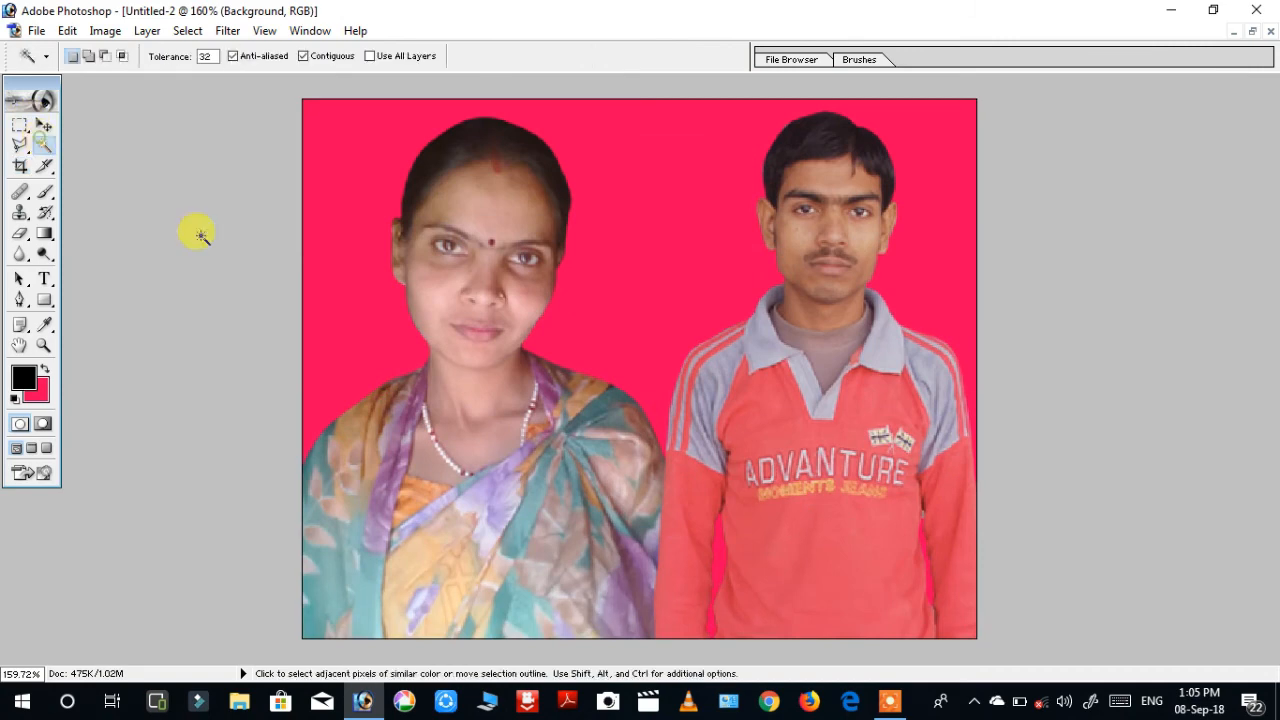
pyautogui.hotkey('ctrl', 'a')
pyautogui.click(325, 348)
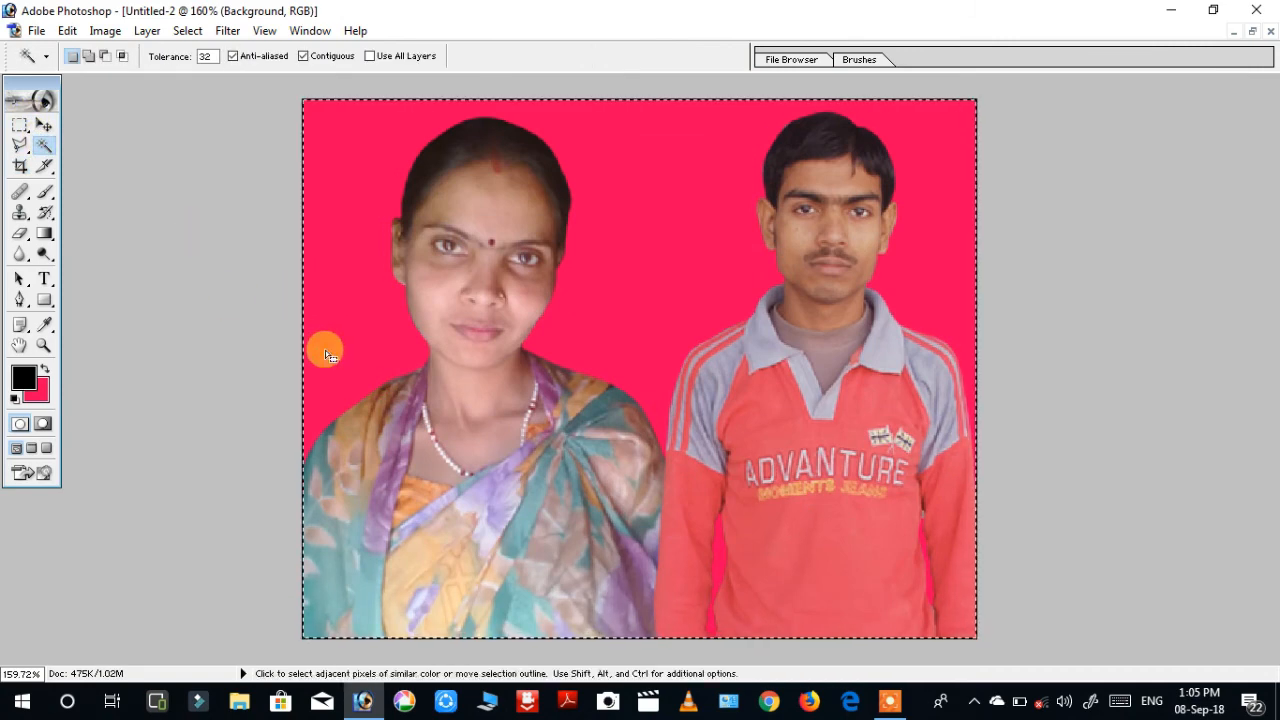
# - Select the pink Background layer area with the Magic Wand, fill it with teal blue 00A1AF, and clear the selection
pyautogui.click(38, 125)
pyautogui.rightClick(371, 202)
pyautogui.click(385, 219)
pyautogui.click(44, 141)
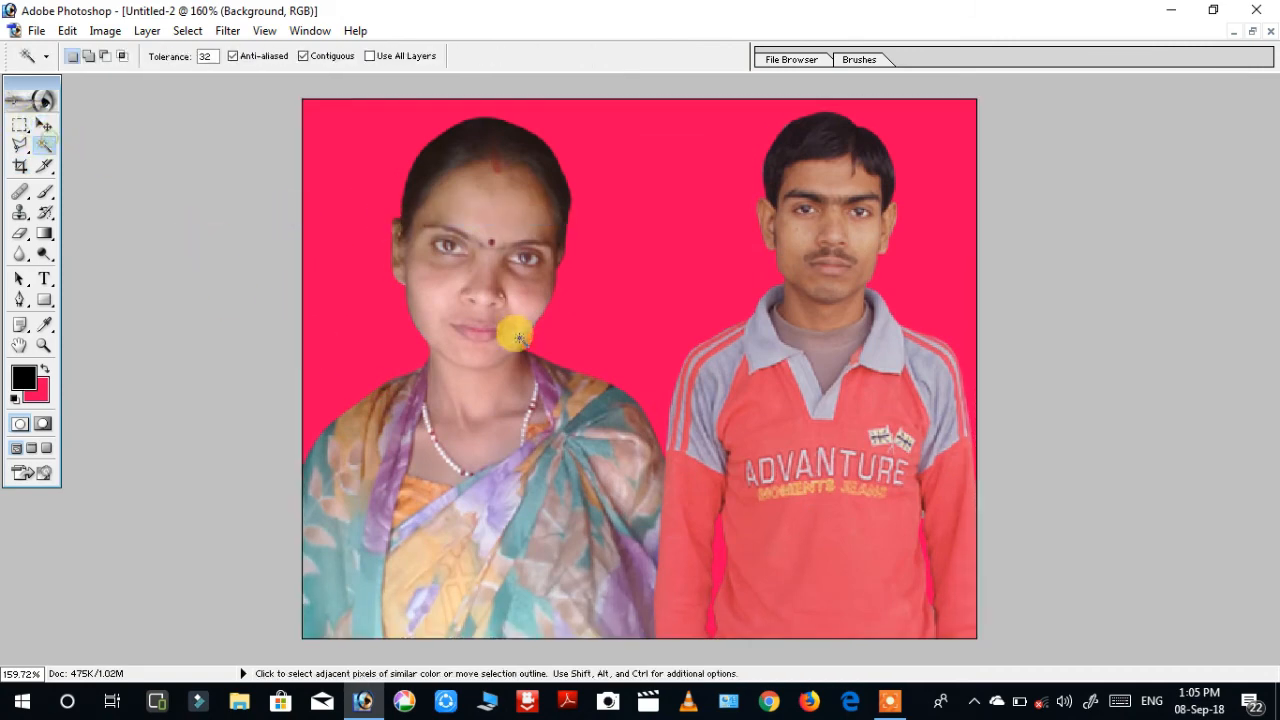
pyautogui.click(358, 305)
pyautogui.click(37, 390)
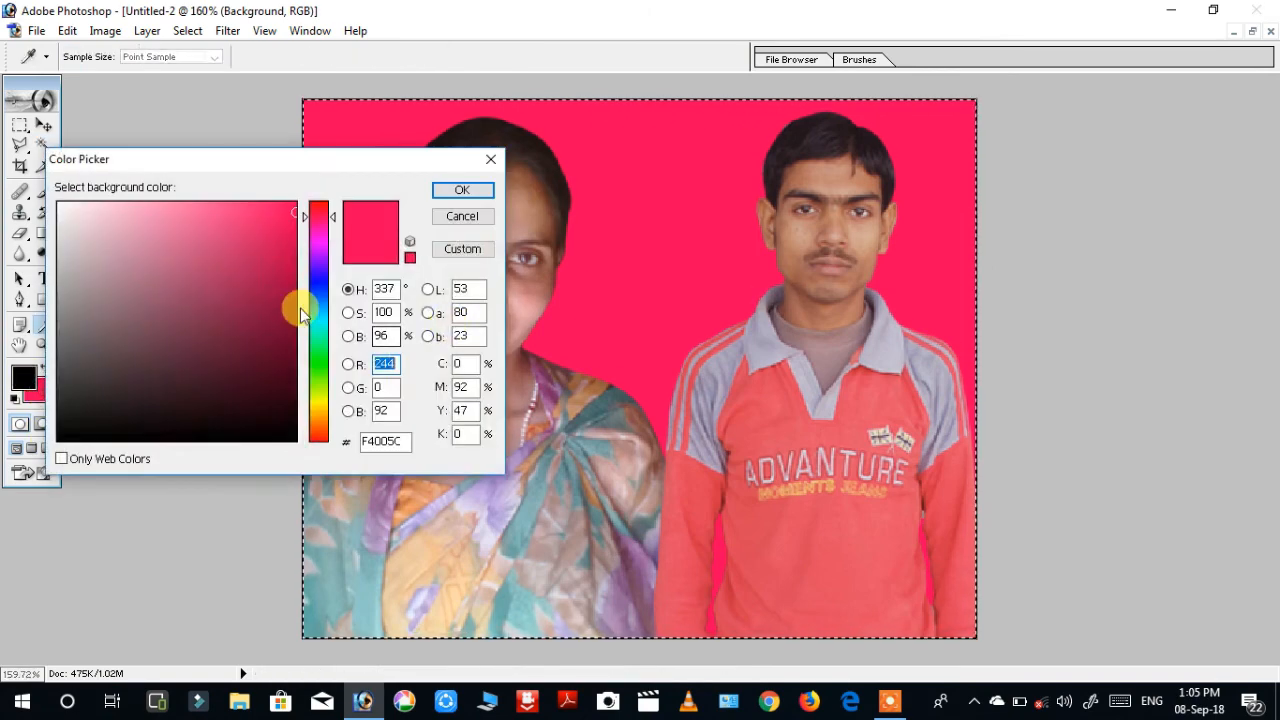
pyautogui.click(316, 317)
pyautogui.click(291, 281)
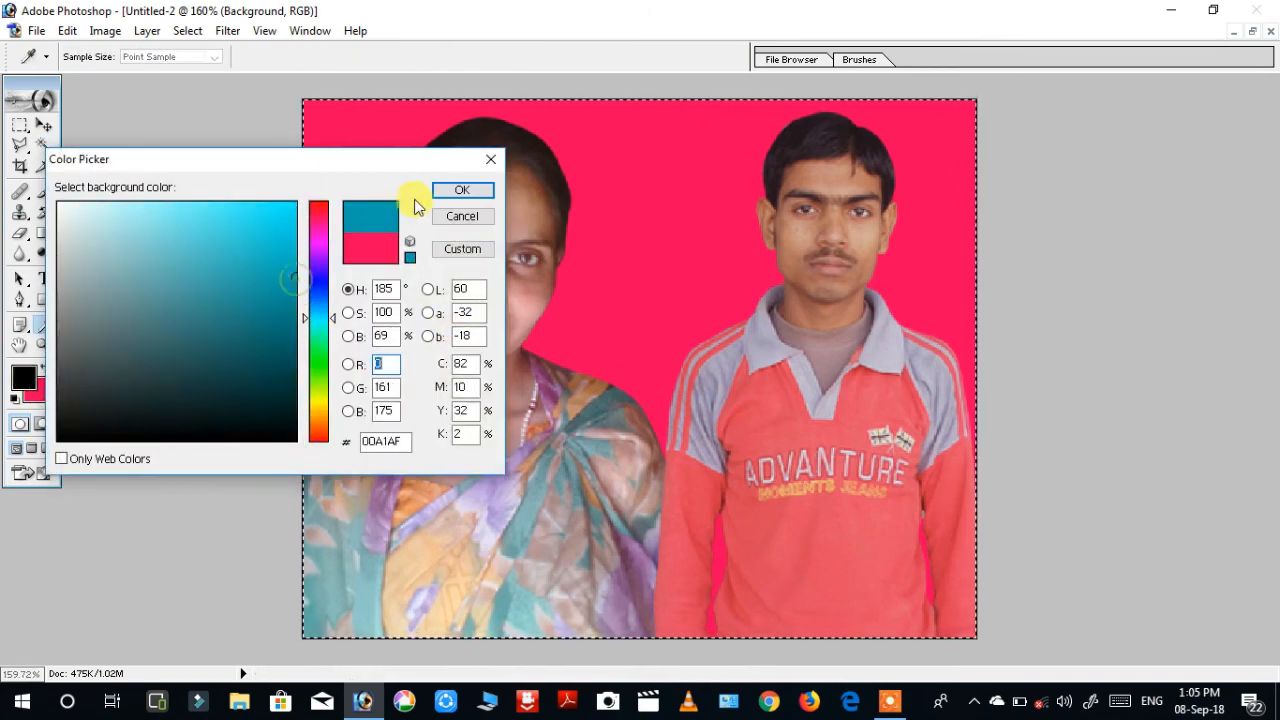
pyautogui.click(447, 191)
pyautogui.hotkey('ctrl', 'BackSpace')
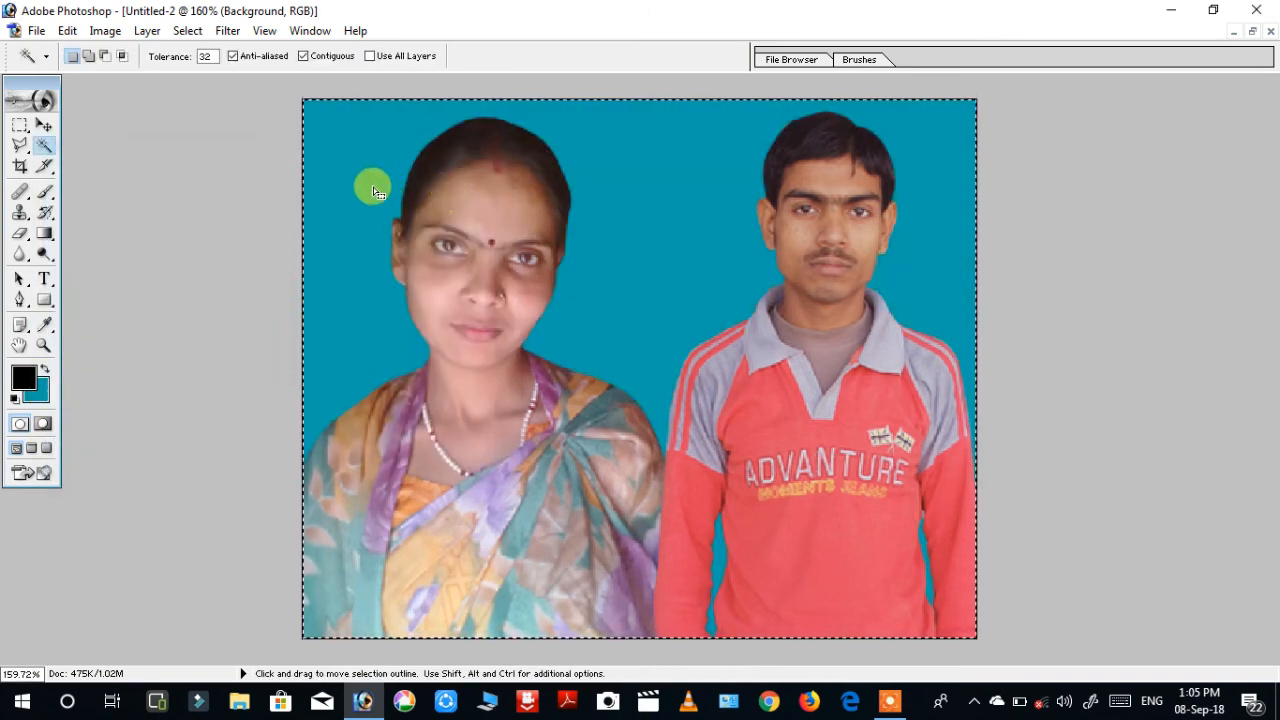
pyautogui.hotkey('ctrl', 'd')
# - Flatten the woman, the man and the teal background into a single layer
pyautogui.click(46, 127)
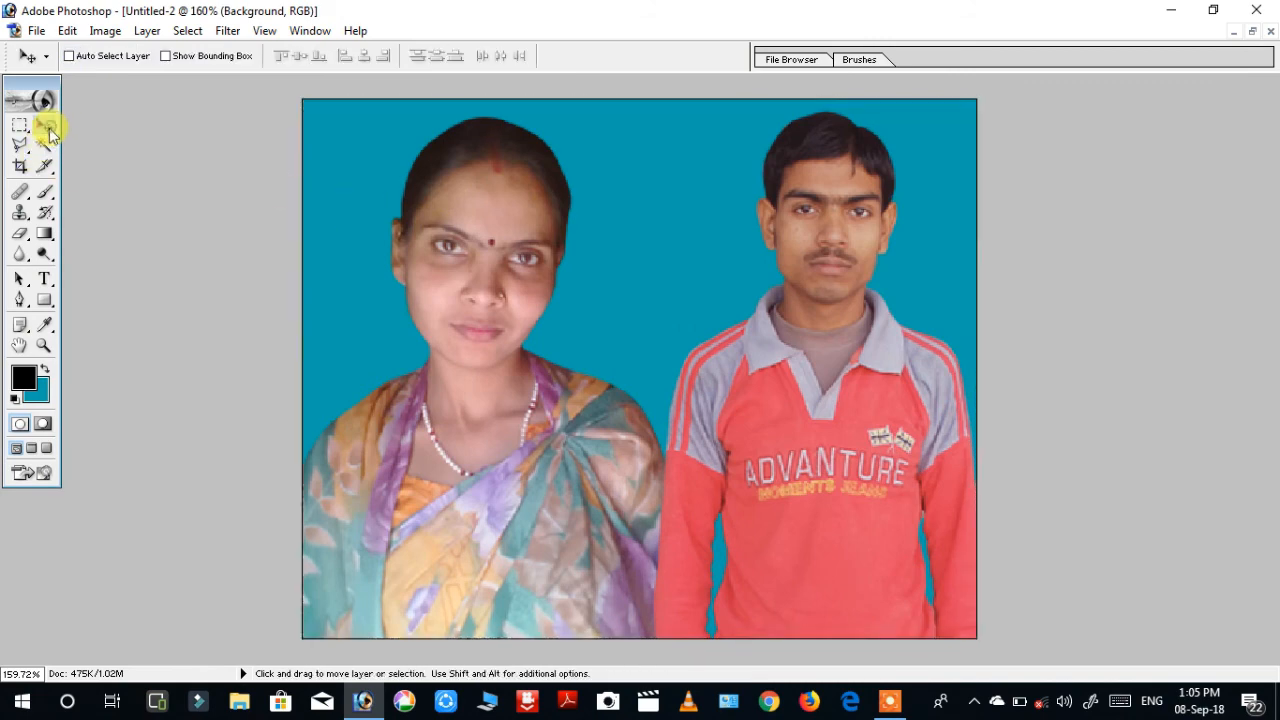
pyautogui.rightClick(334, 194)
pyautogui.click(349, 203)
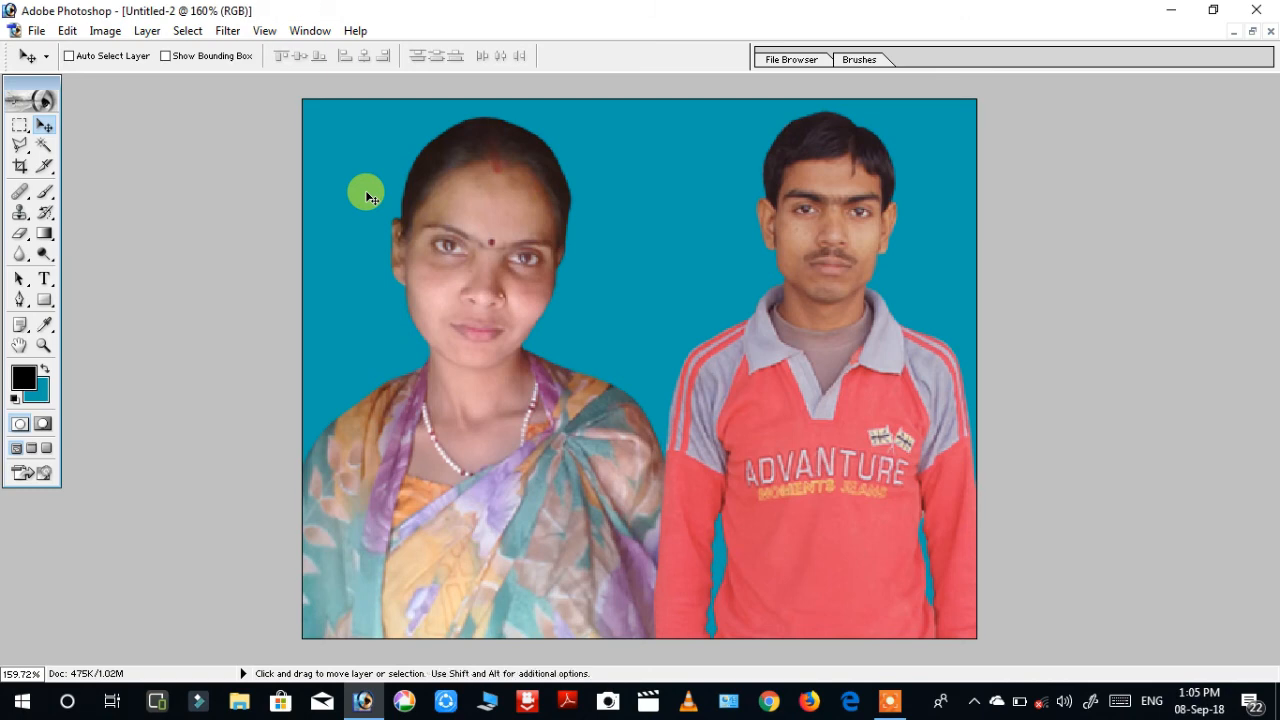
# - Select a thin border strip around the photo by marqueeing a rectangle just inside its edges and inverting the selection
pyautogui.click(19, 127)
pyautogui.moveTo(292, 95); pyautogui.dragTo(960, 643)
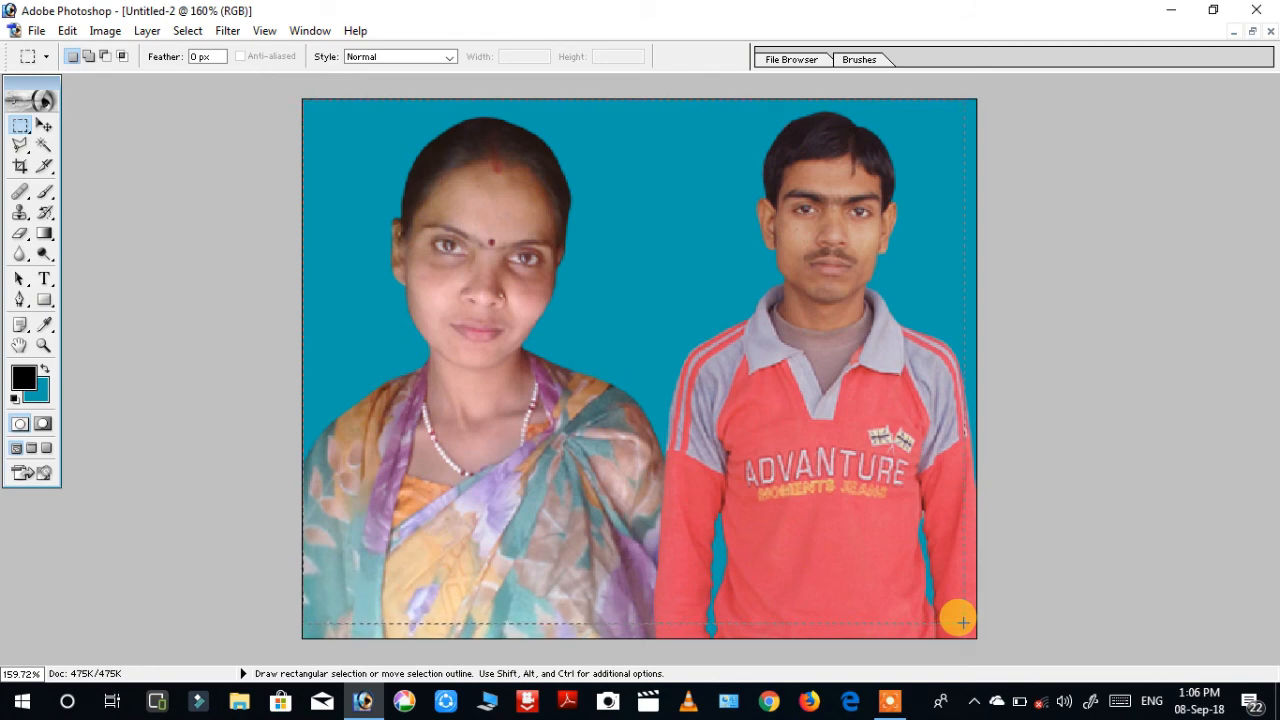
pyautogui.moveTo(961, 621); pyautogui.dragTo(961, 621)
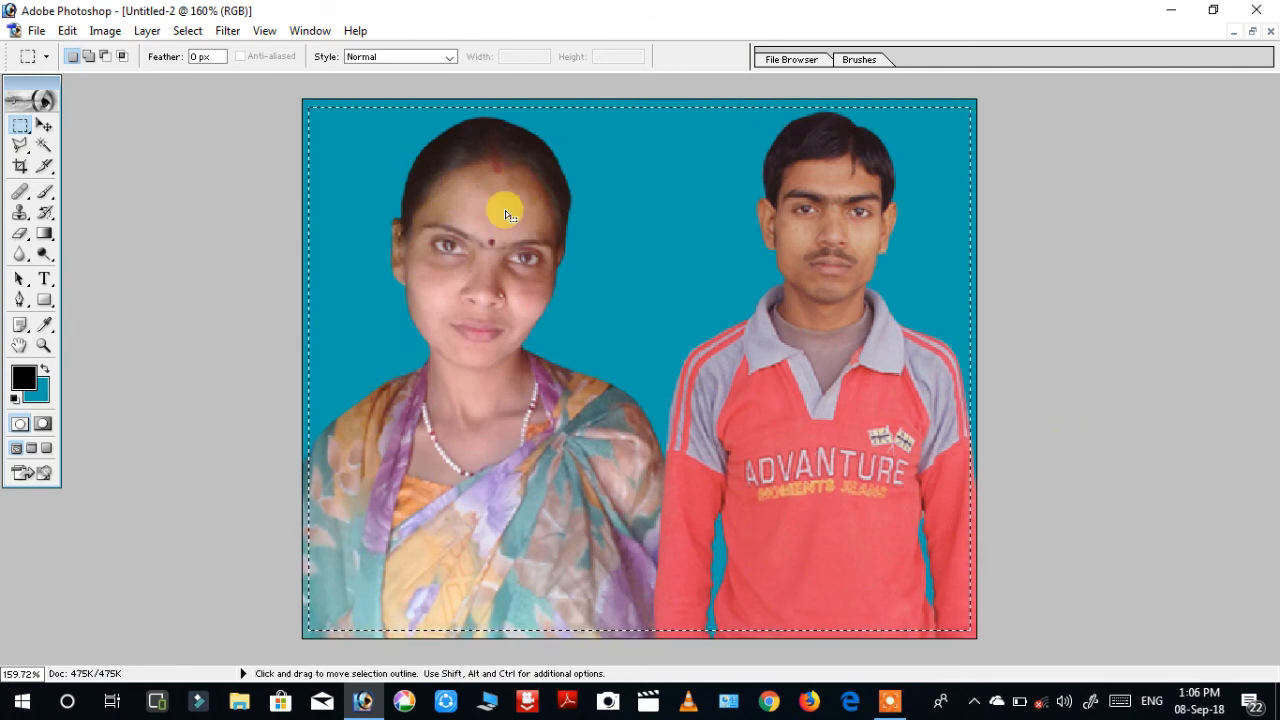
pyautogui.click(227, 30)
pyautogui.moveTo(188, 32)
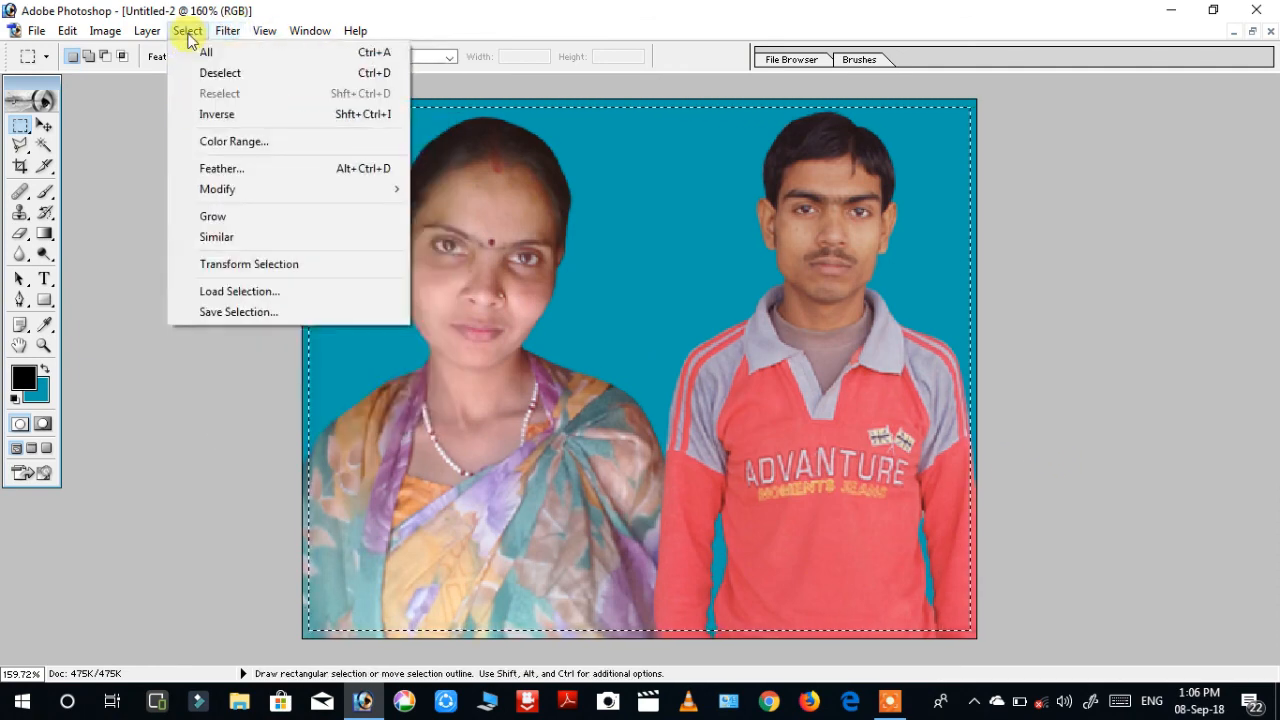
pyautogui.click(250, 124)
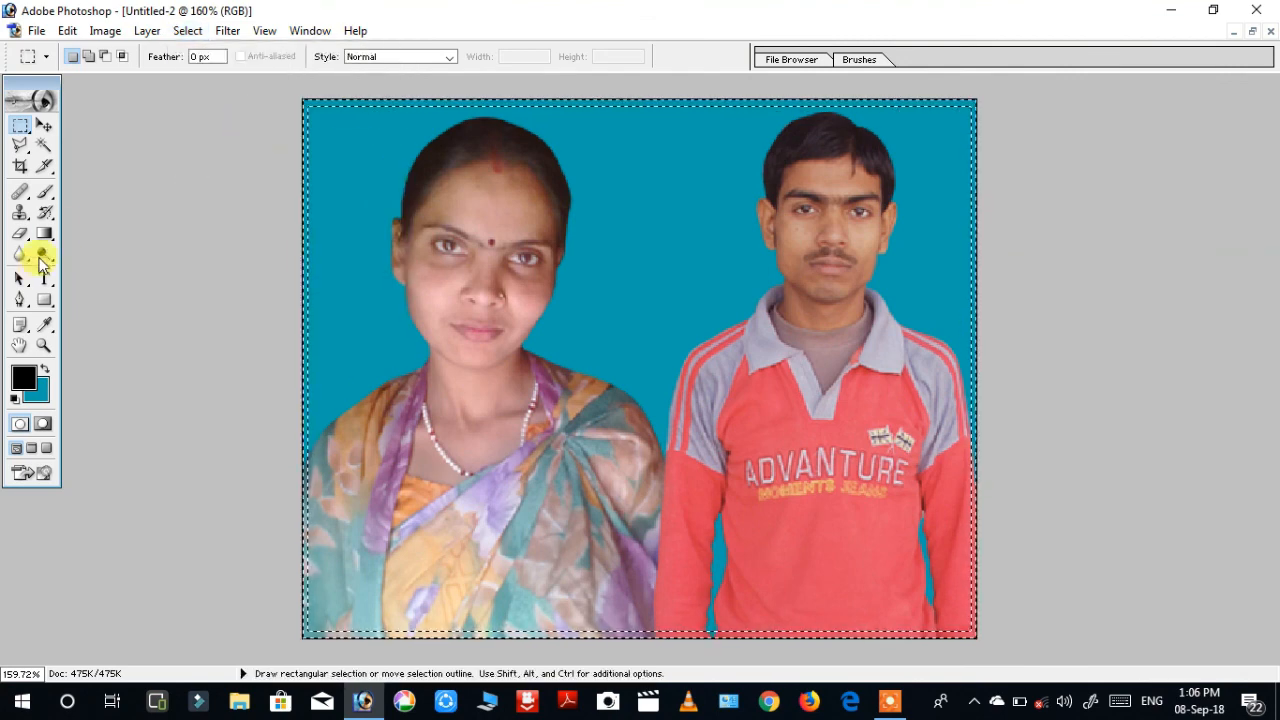
# - Fill the selected border strip with a linear rainbow gradient running diagonally across the photo, and clear the selection
pyautogui.click(44, 231)
pyautogui.click(138, 56)
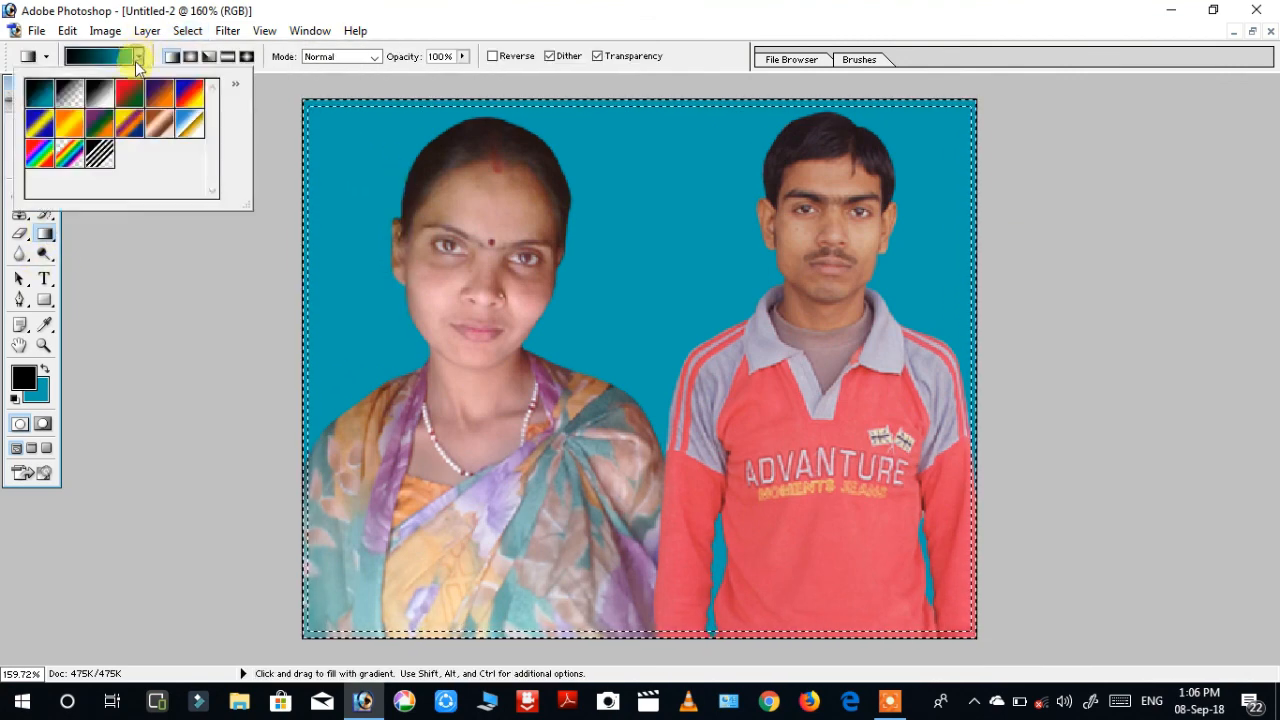
pyautogui.click(38, 156)
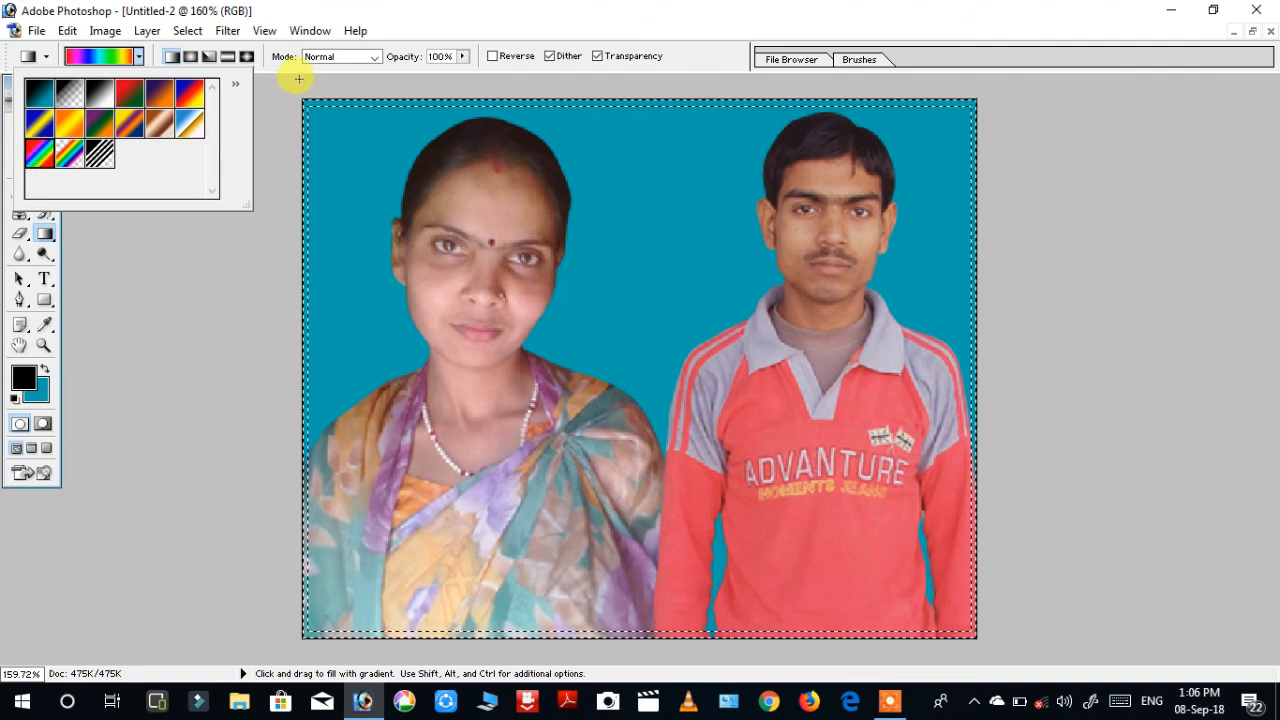
pyautogui.click(280, 80)
pyautogui.moveTo(1024, 567); pyautogui.dragTo(1078, 627)
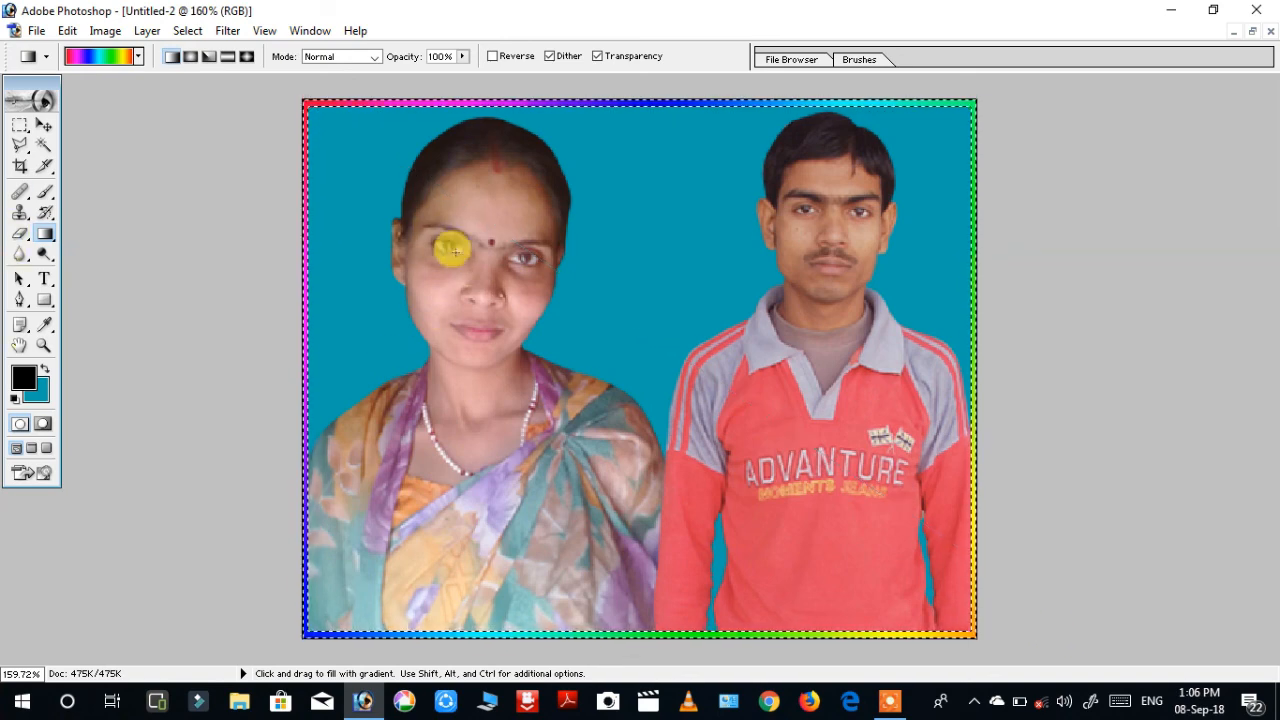
pyautogui.click(188, 30)
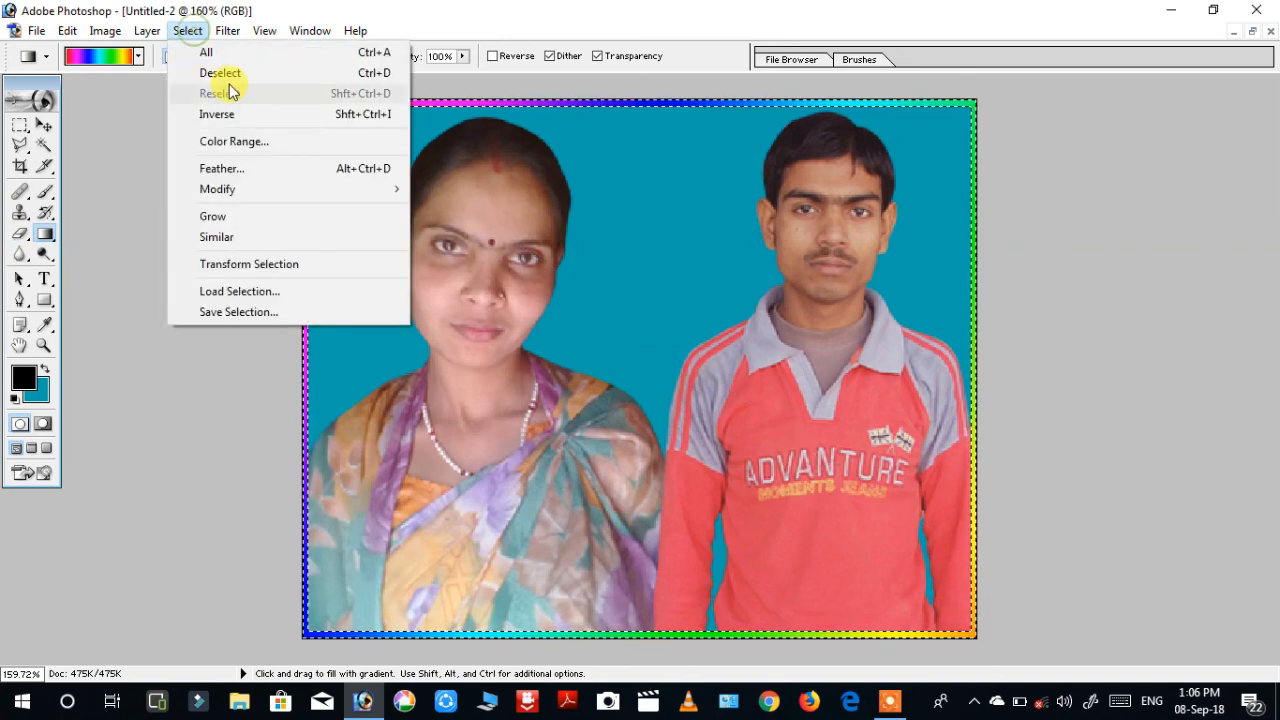
pyautogui.click(205, 72)
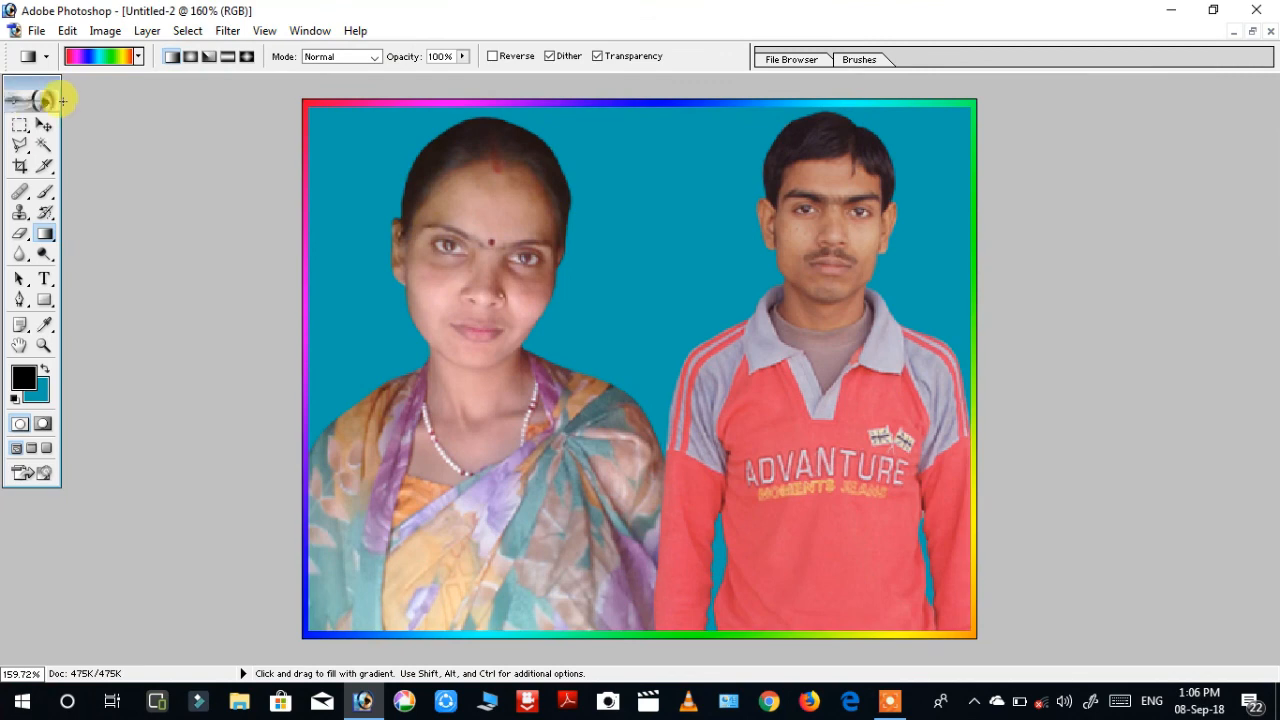
# - Create a new white 4 x 6 inch RGB document at 300 pixels/inch
pyautogui.click(40, 134)
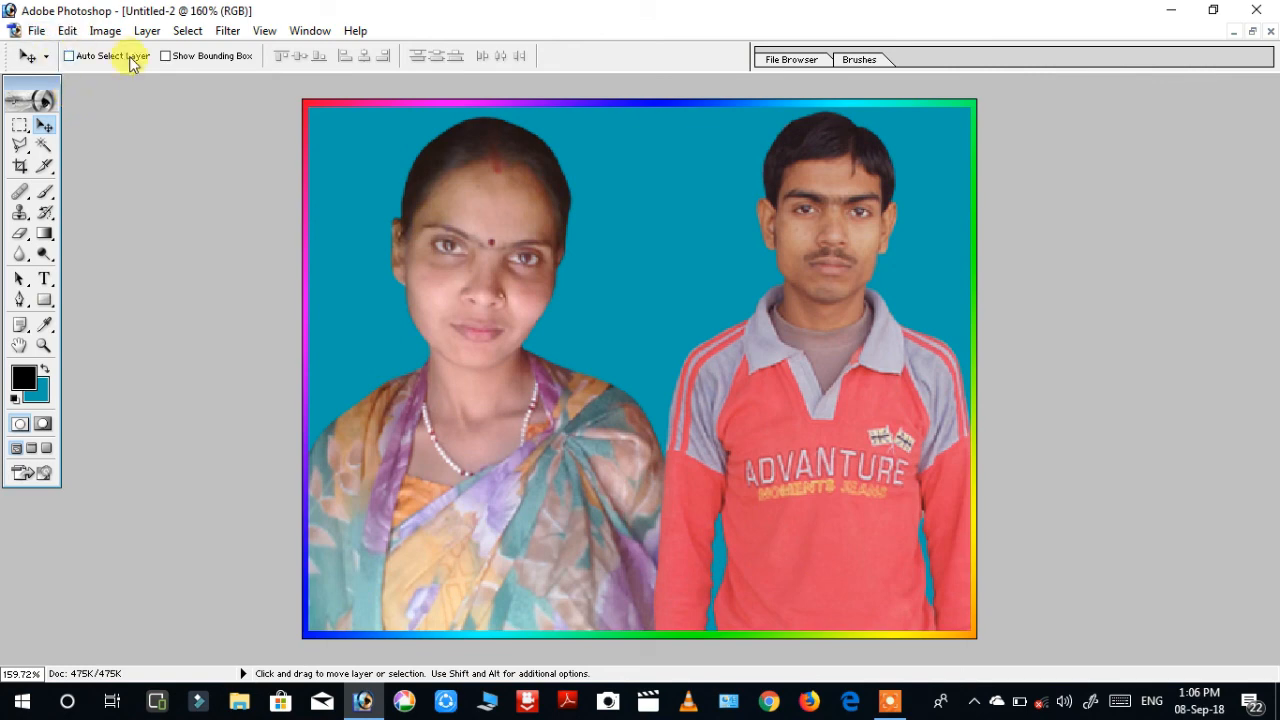
pyautogui.hotkey('ctrl', 'n')
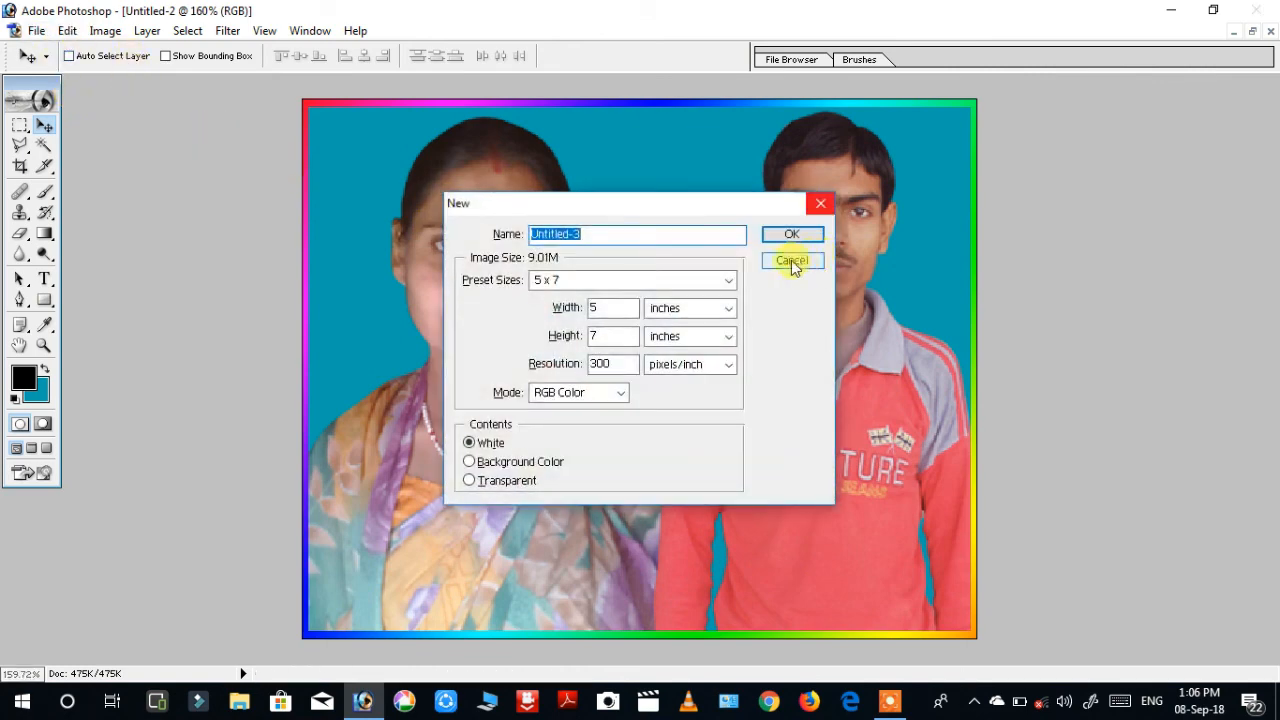
pyautogui.click(677, 279)
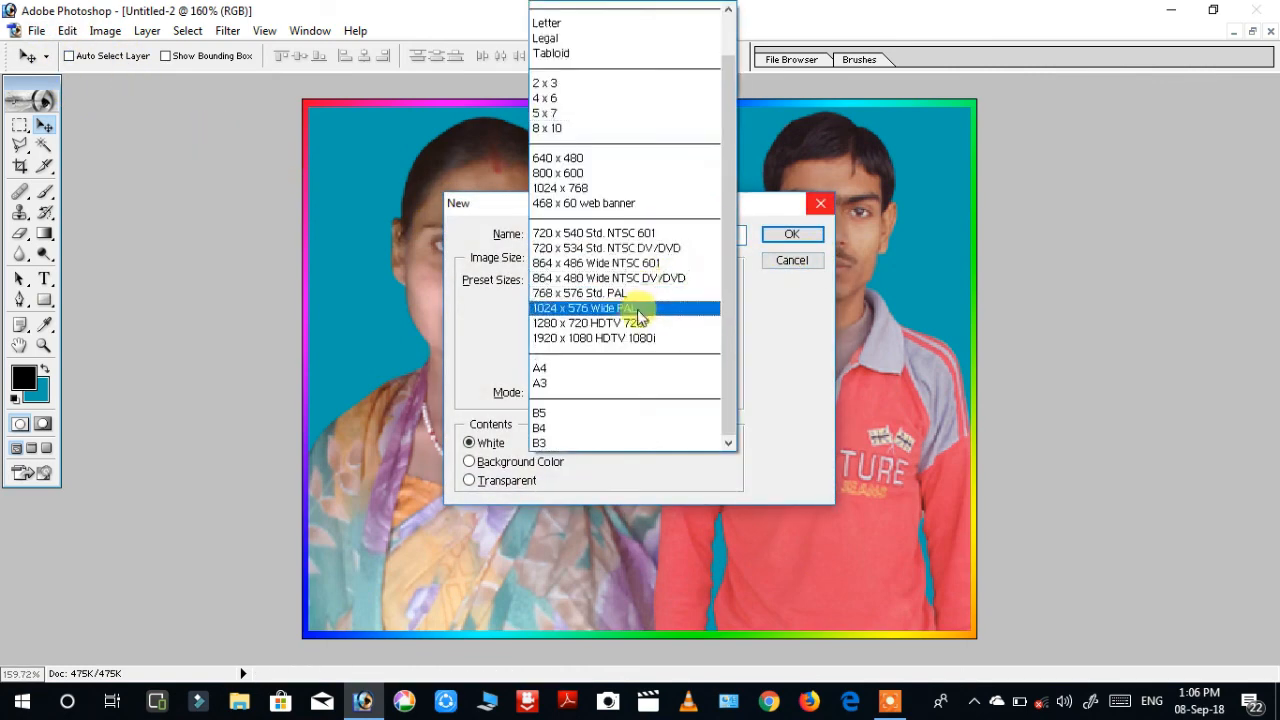
pyautogui.click(584, 98)
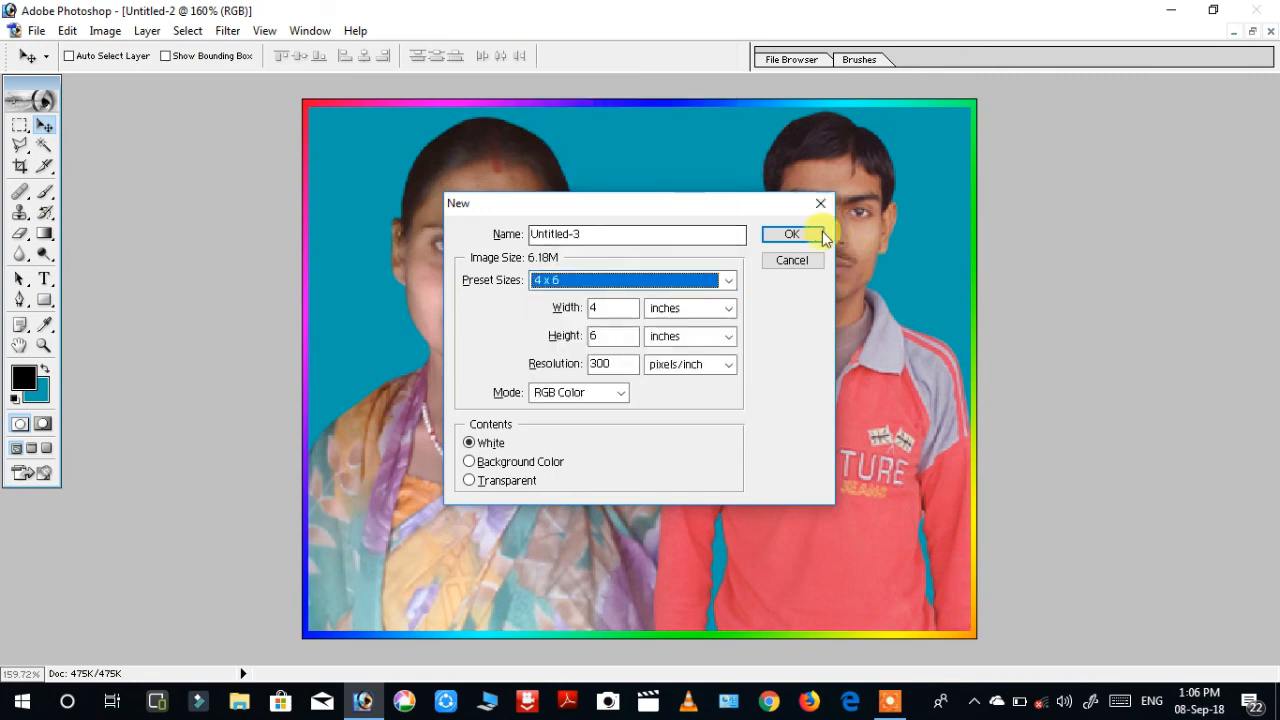
pyautogui.click(791, 233)
# - Rotate the Untitled-2 joint photo 90° clockwise and copy it into the new 4 x 6 document
pyautogui.click(760, 290)
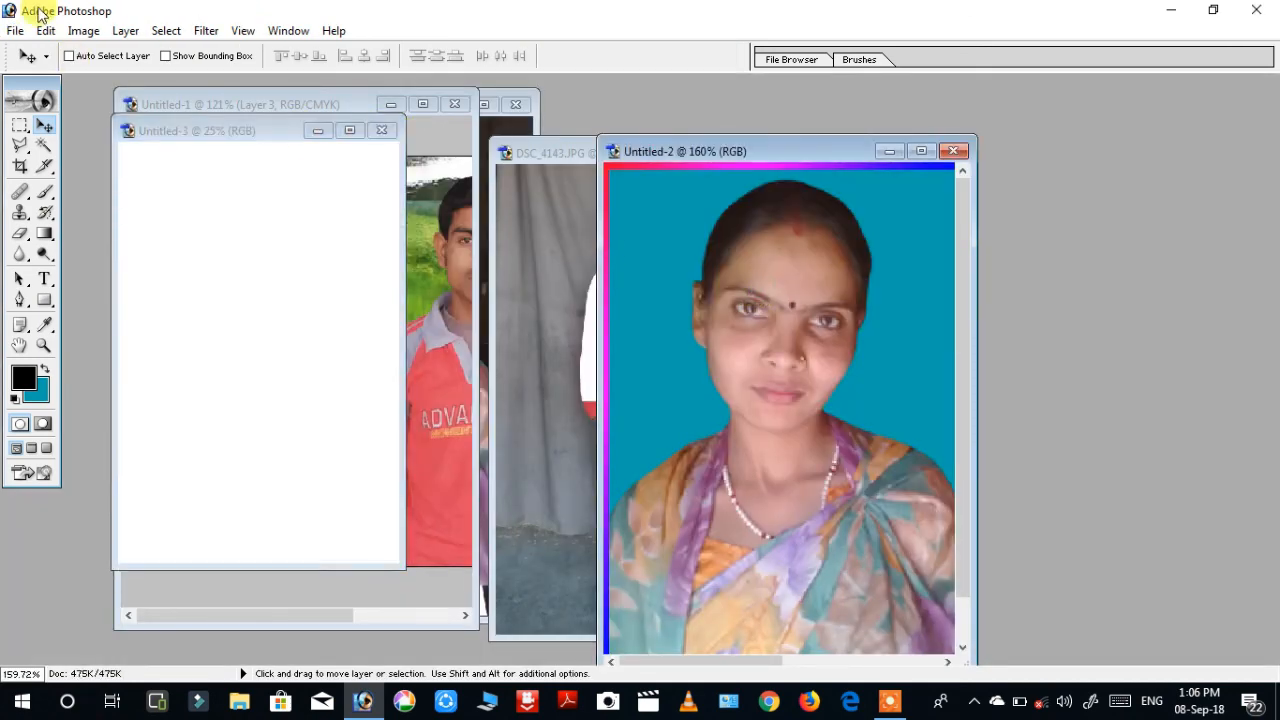
pyautogui.click(84, 31)
pyautogui.moveTo(171, 214)
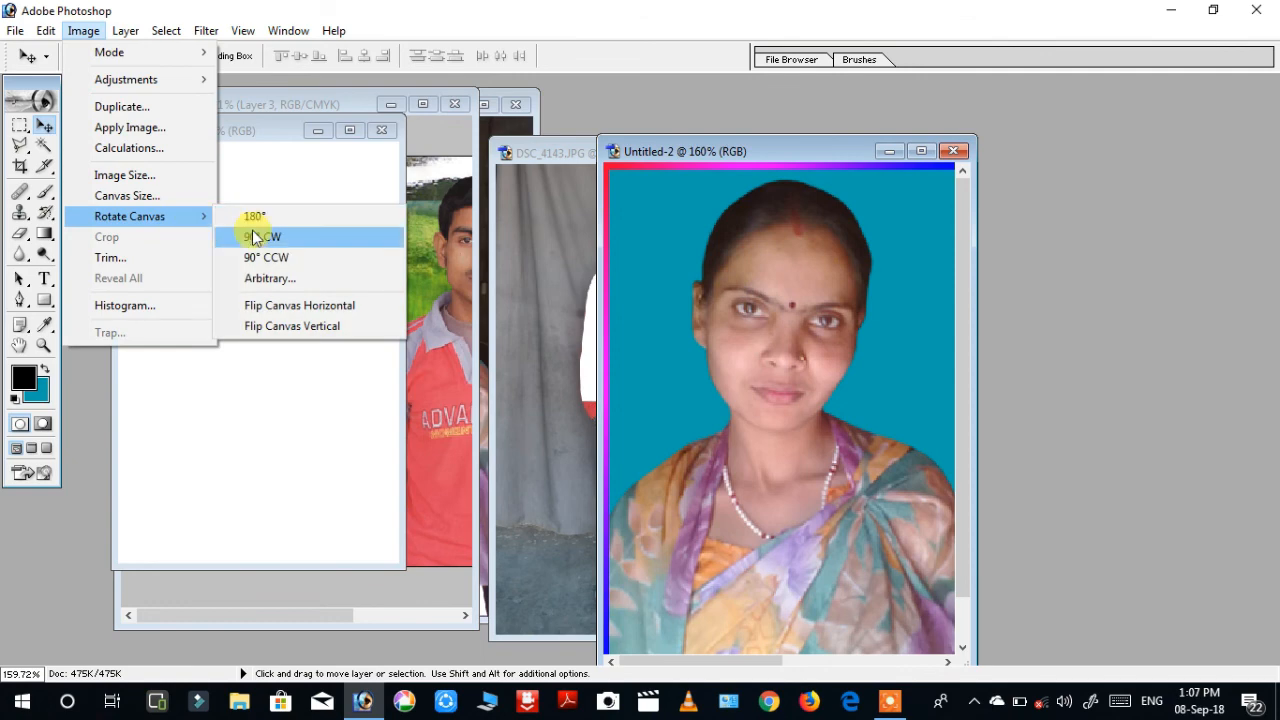
pyautogui.click(257, 234)
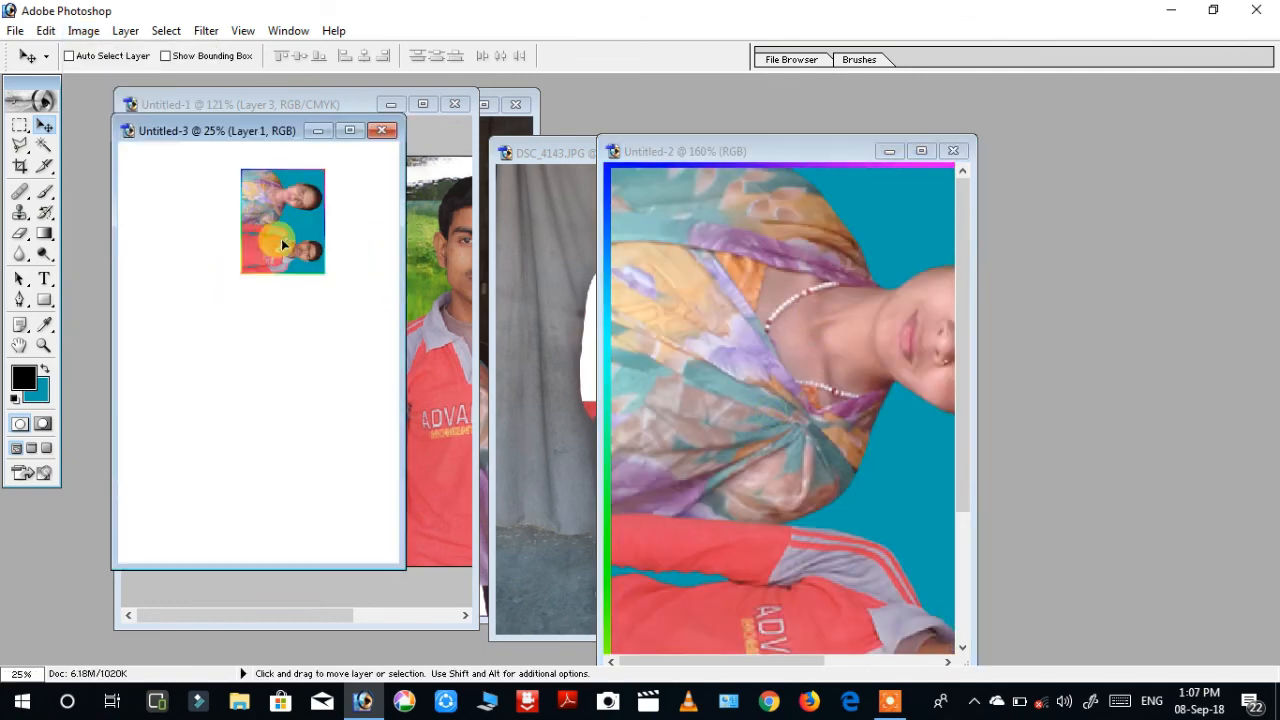